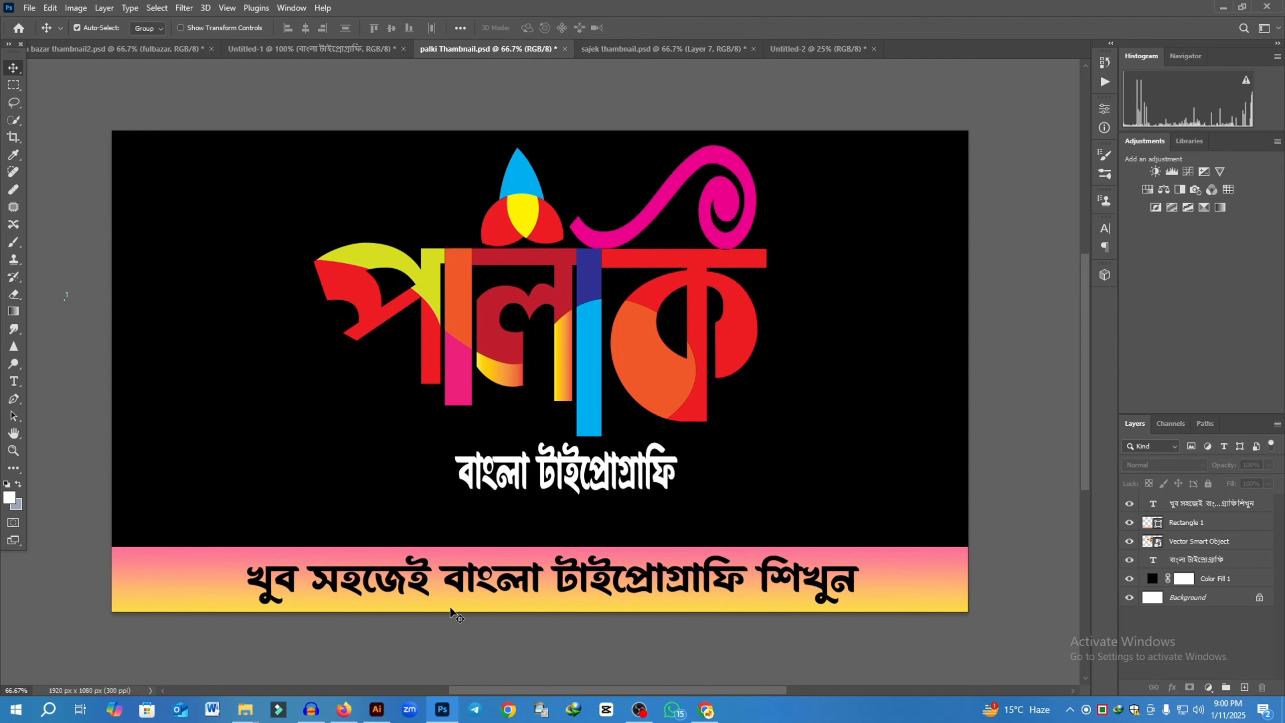
Switch to Illustrator and create a new 3000 x 3000 px document from the recent custom preset.
{"action": "left_click", "coordinate": [380, 719]}
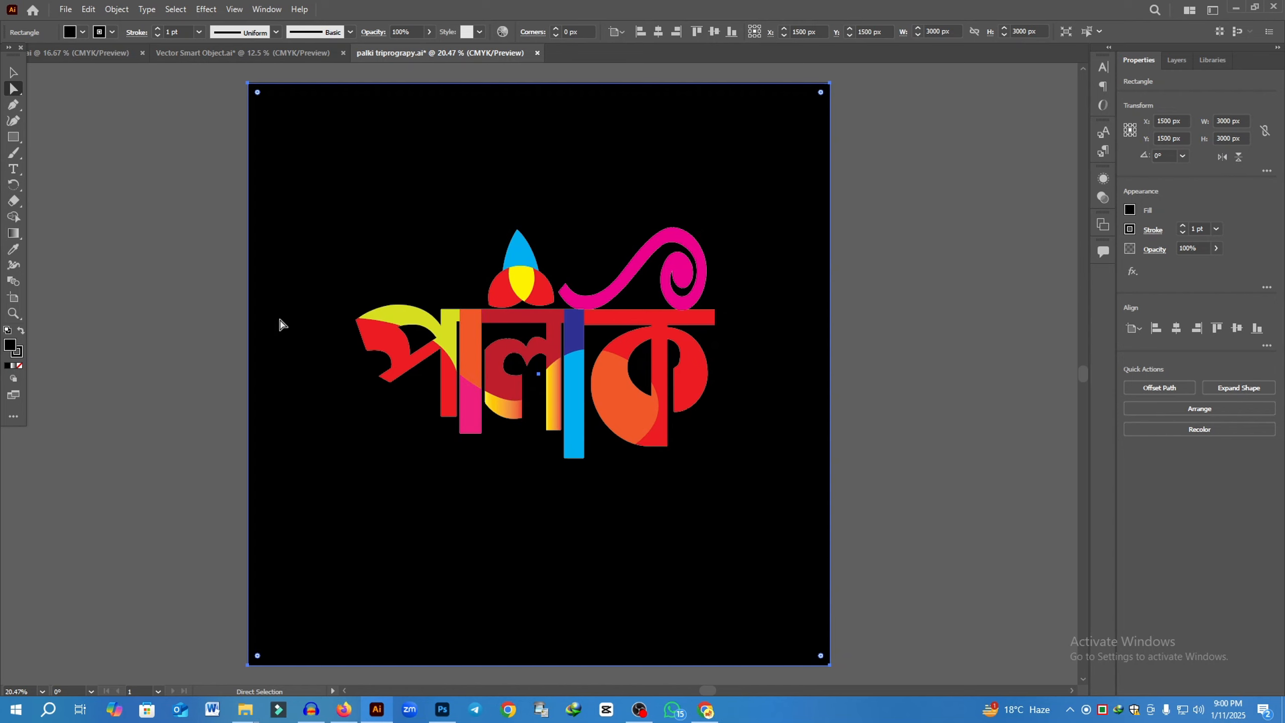
{"action": "left_click", "coordinate": [64, 10]}
{"action": "left_click", "coordinate": [66, 24]}
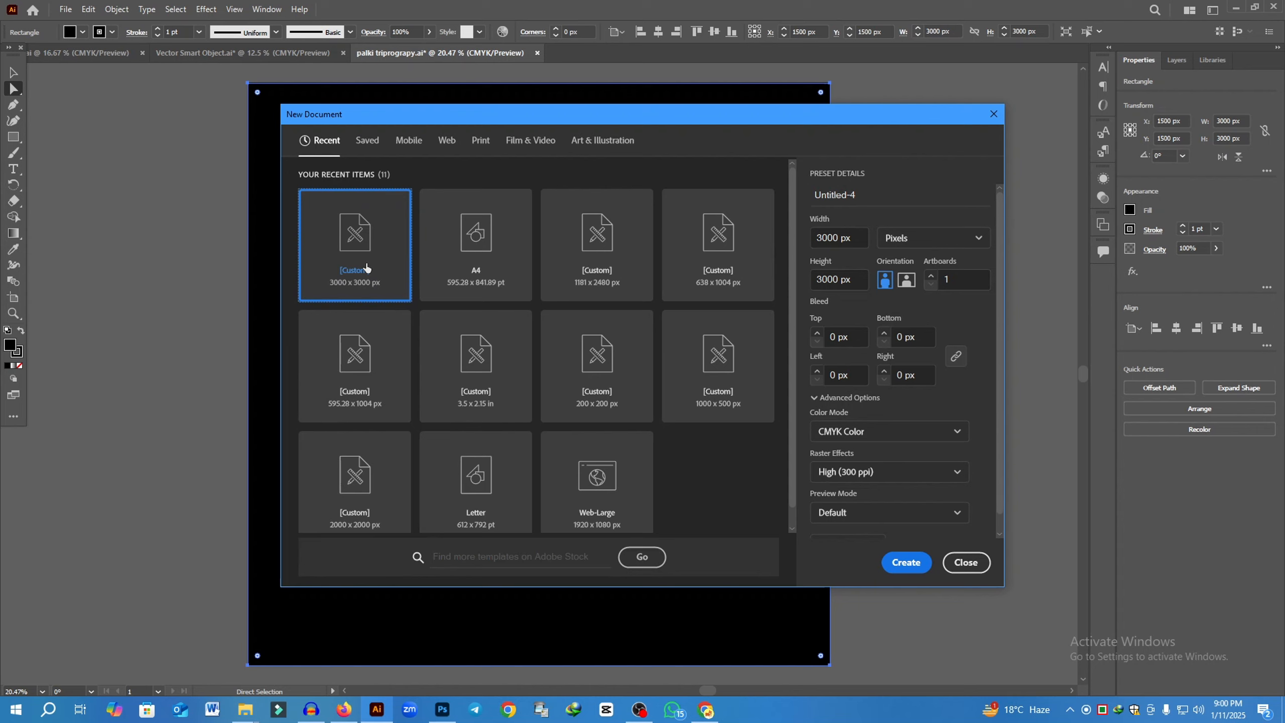
{"action": "double_click", "coordinate": [366, 268]}
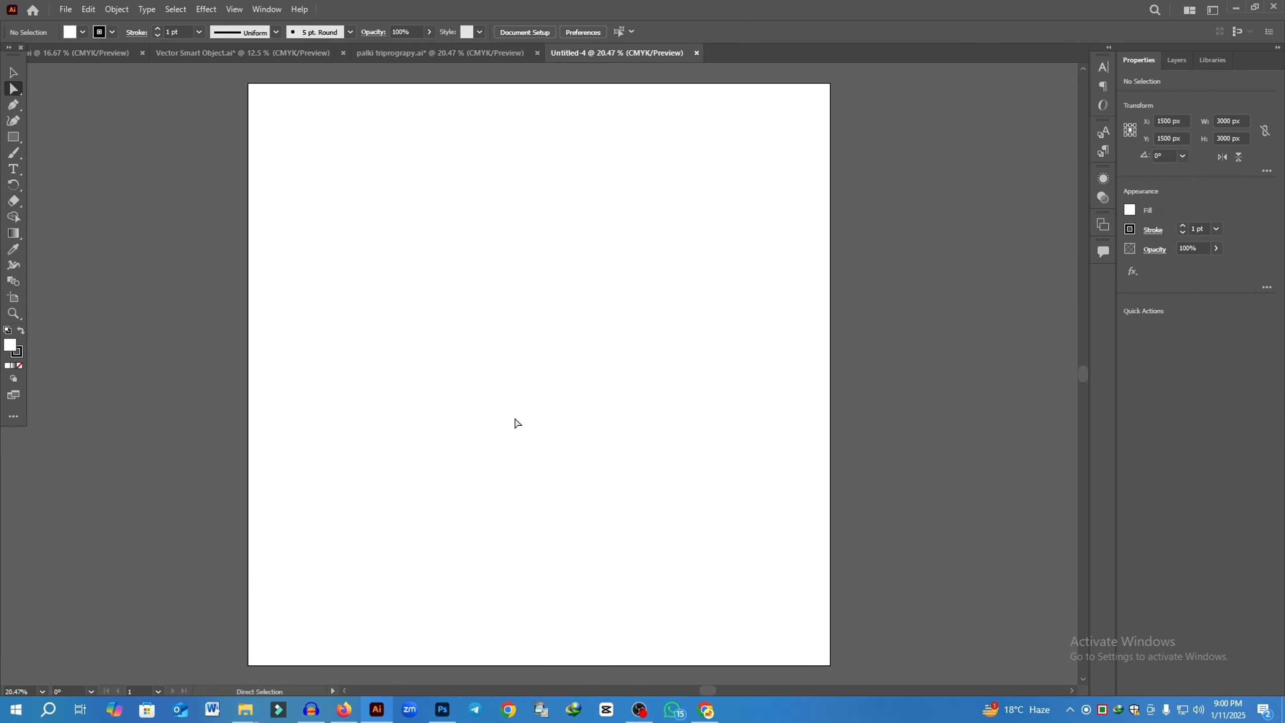
Set the Type tool's font to Shorif Suborno ANSI V1 and its size to 72 pt.
{"action": "left_click", "coordinate": [20, 172]}
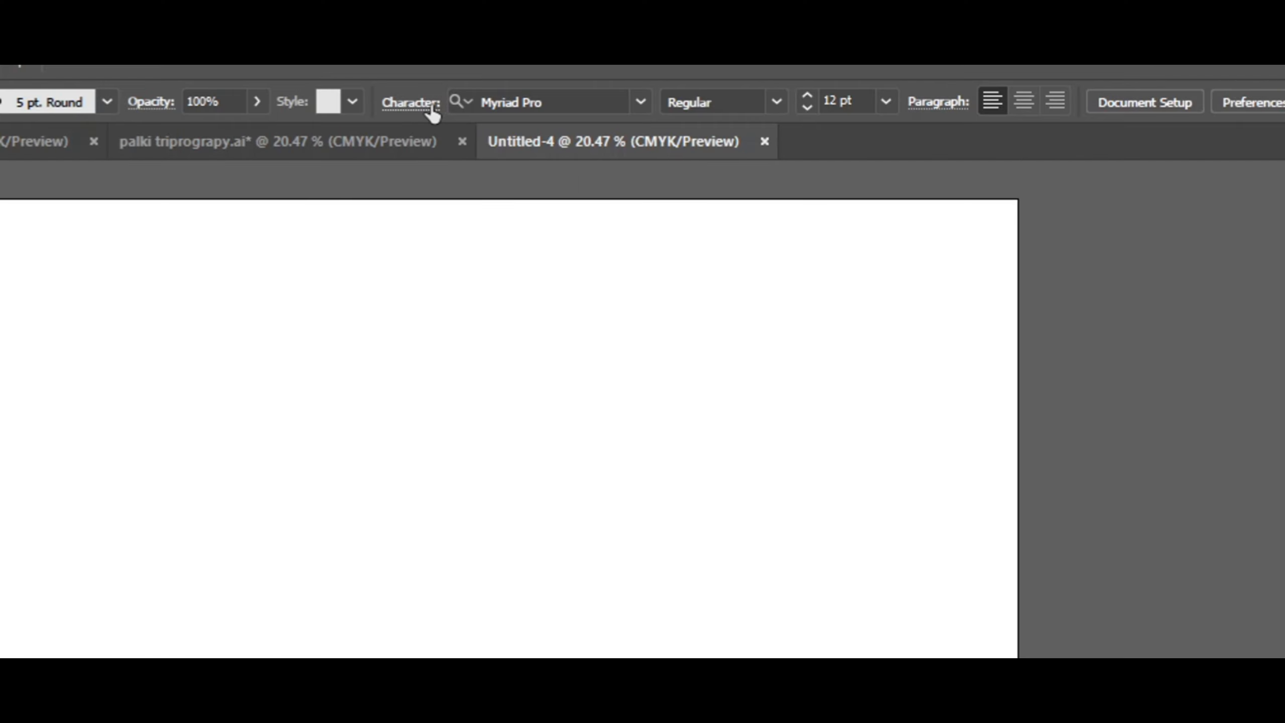
{"action": "left_click", "coordinate": [586, 29]}
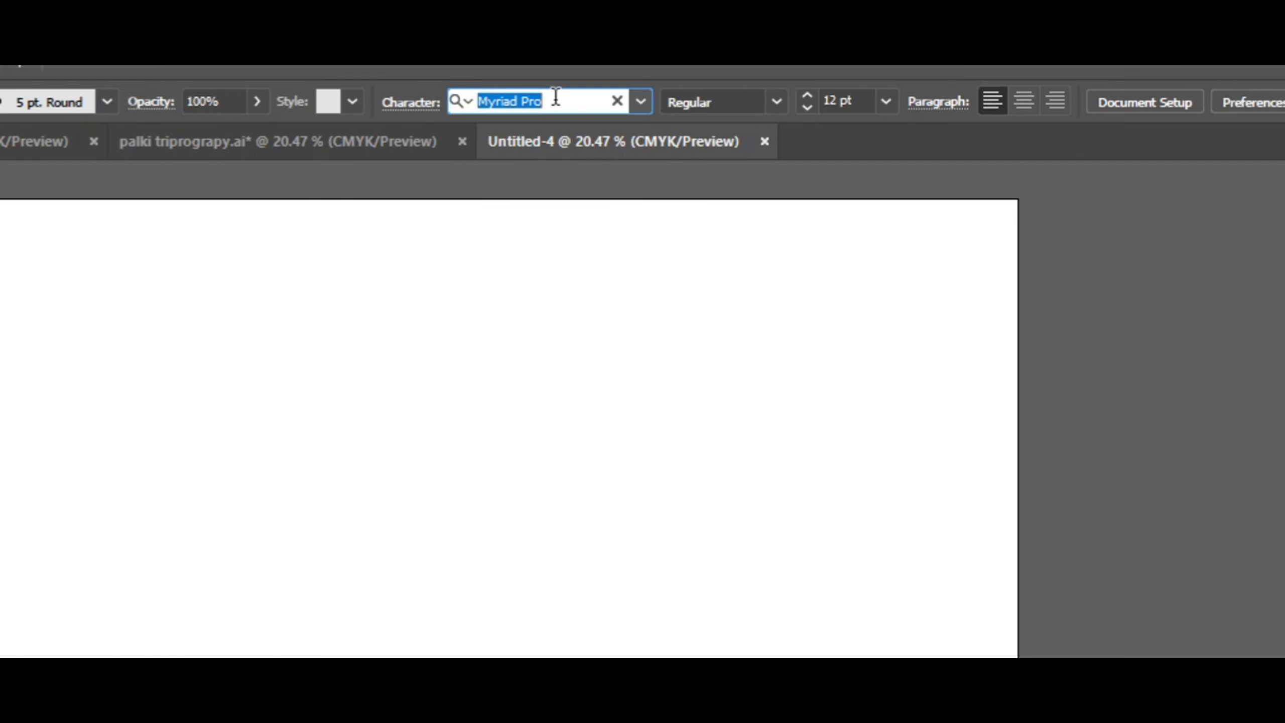
{"action": "type", "text": "Kz"}
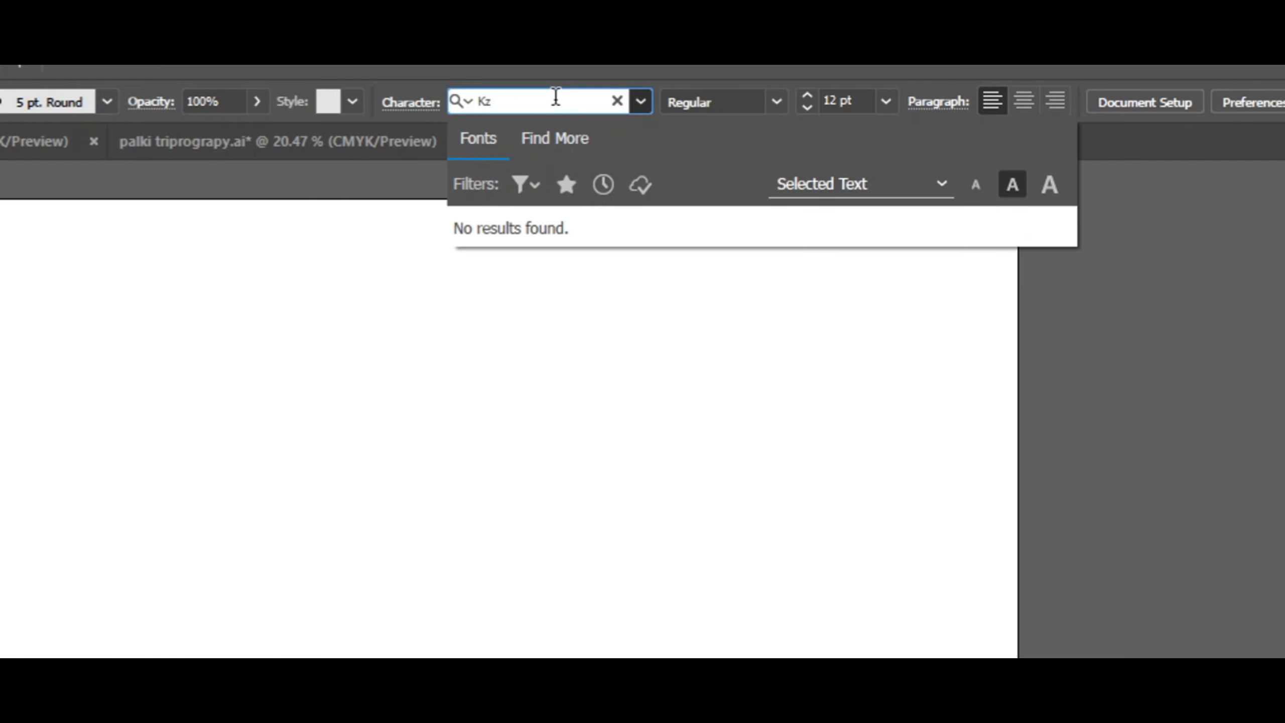
{"action": "key", "text": "BackSpace"}
{"action": "key", "text": "BackSpace"}
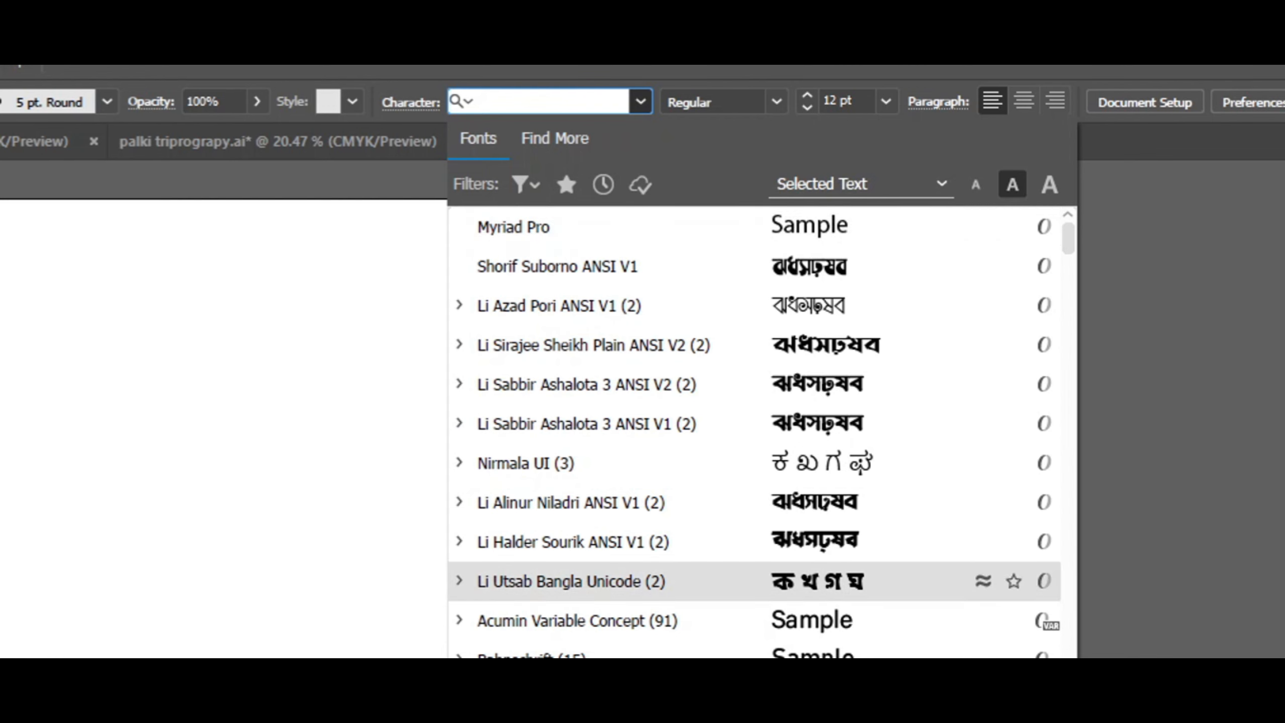
{"action": "key", "text": "Escape"}
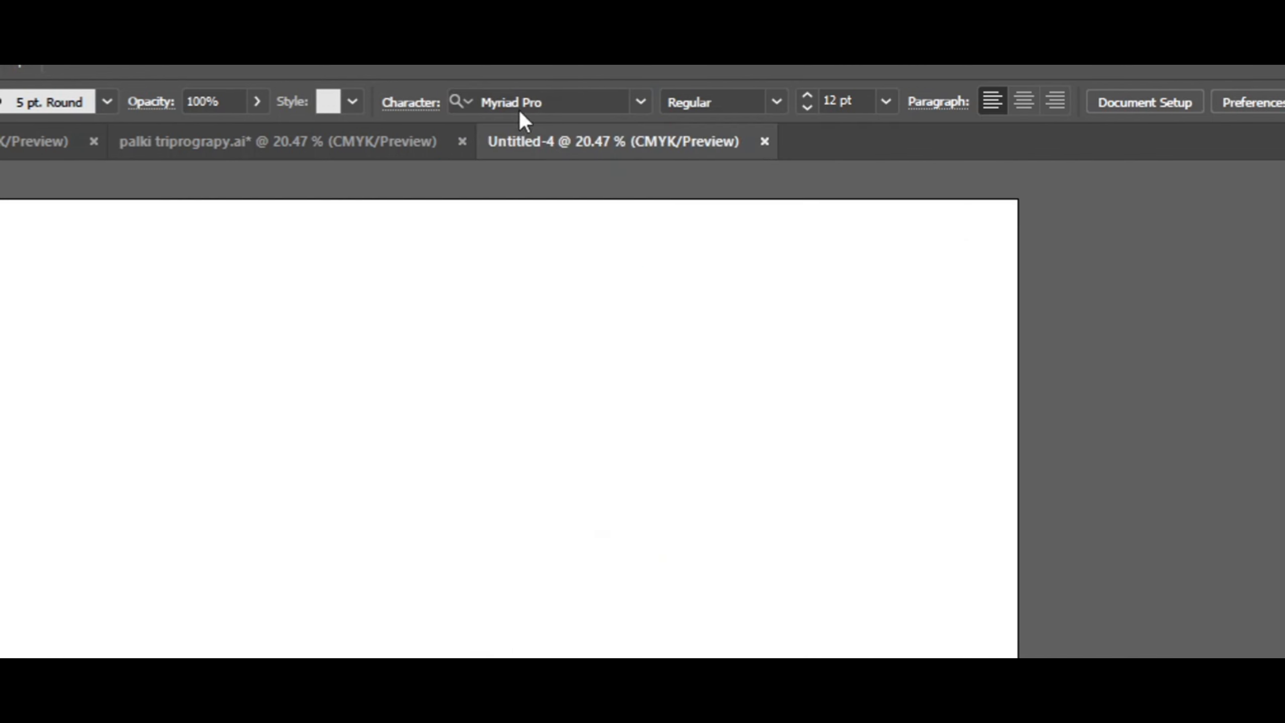
{"action": "left_click", "coordinate": [564, 108]}
{"action": "type", "text": "sh"}
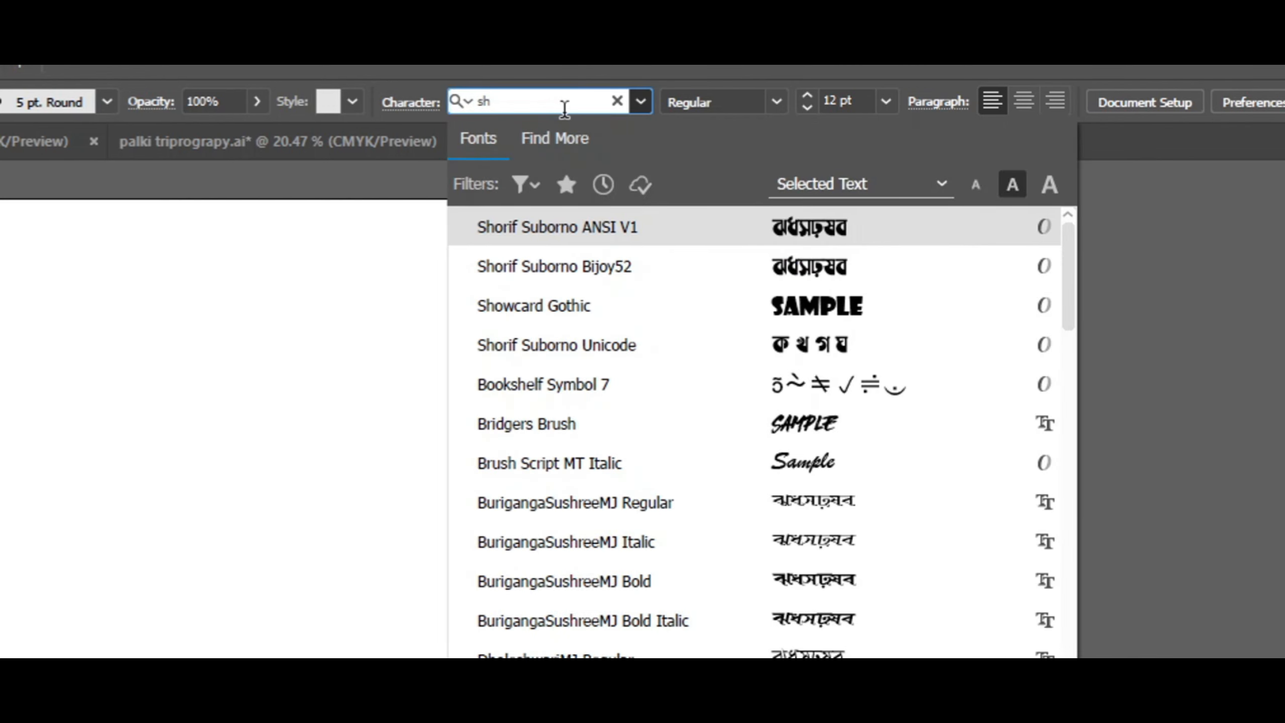
{"action": "left_click", "coordinate": [606, 225]}
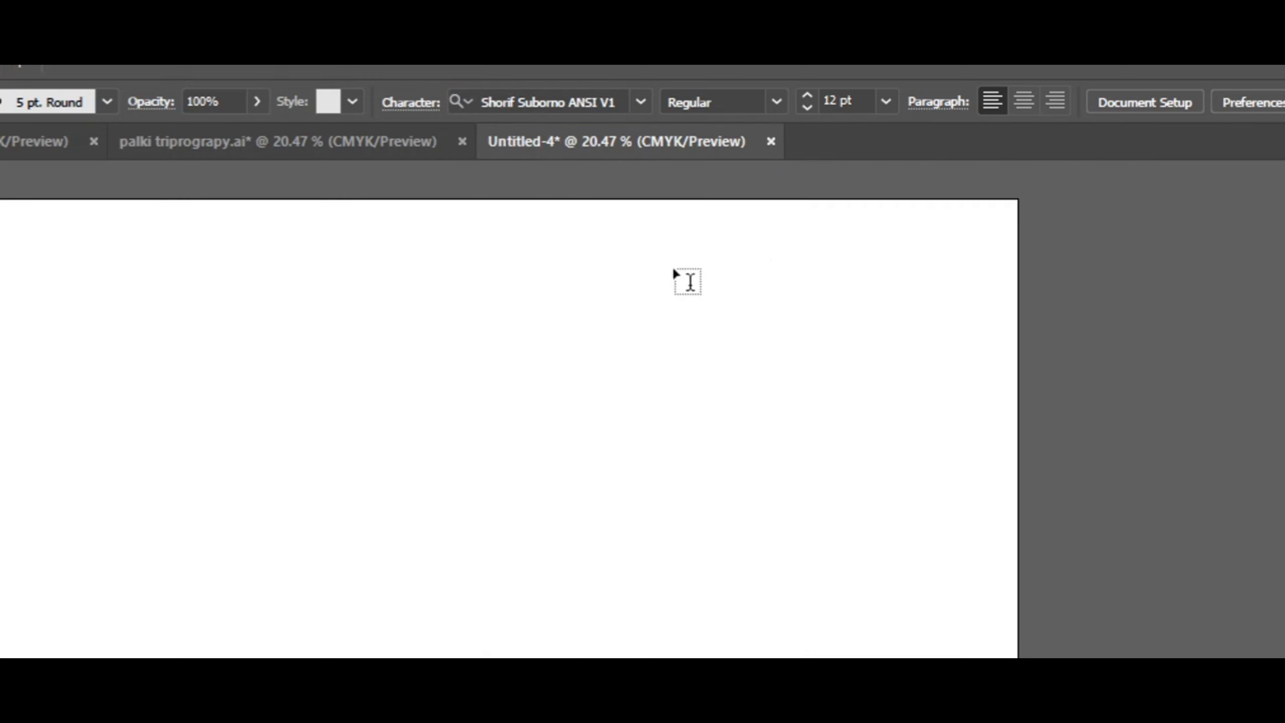
{"action": "left_click", "coordinate": [892, 107]}
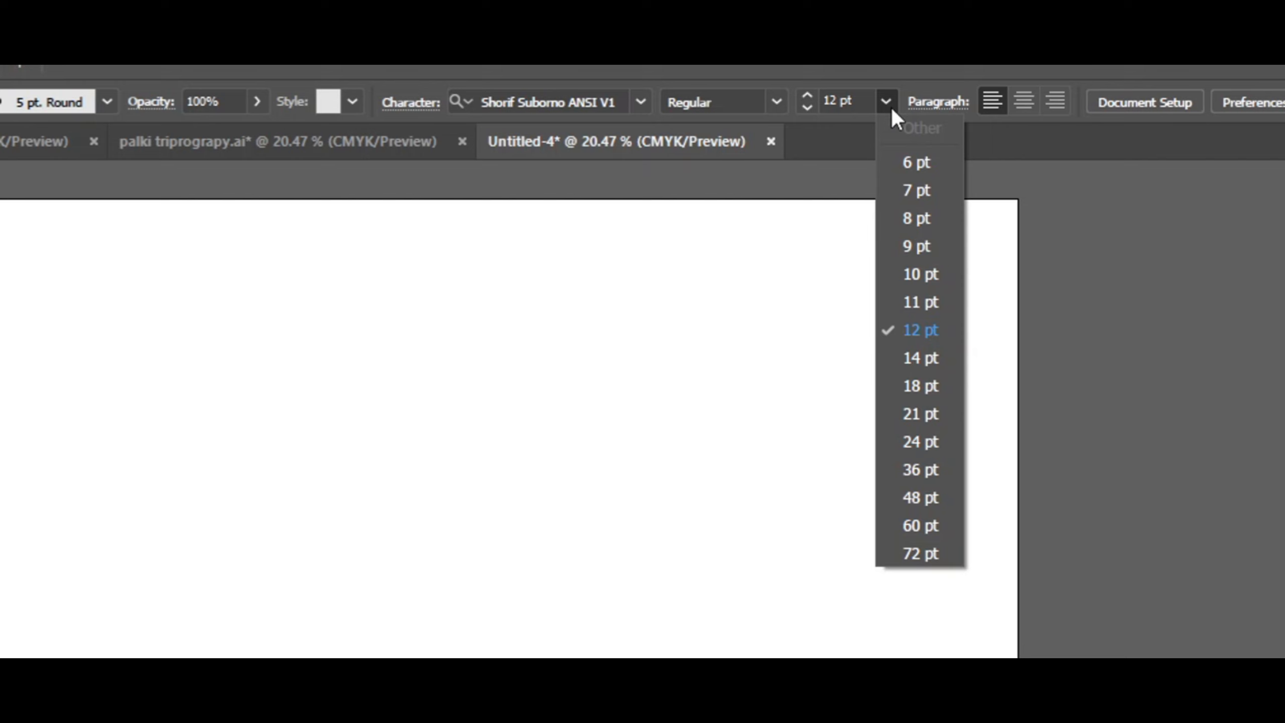
{"action": "left_click", "coordinate": [933, 555]}
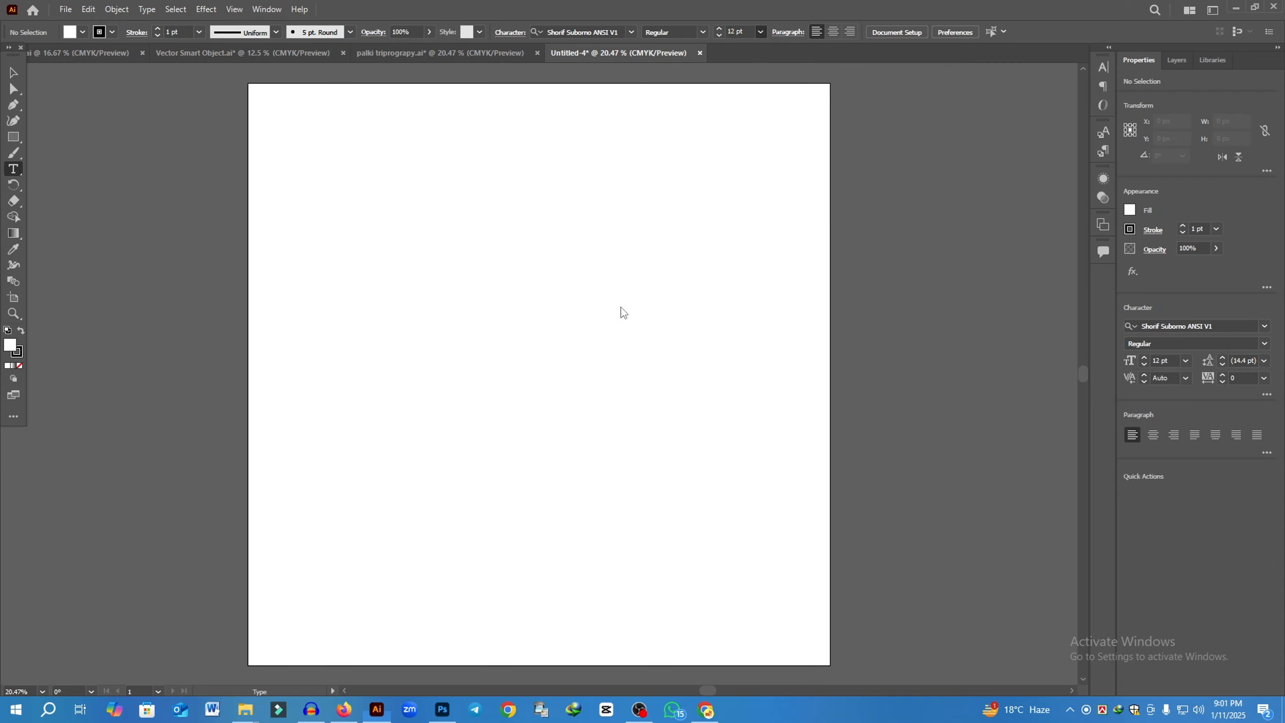
Add the point text "পালকি" in the upper-left part of the artboard.
{"action": "left_click", "coordinate": [375, 276]}
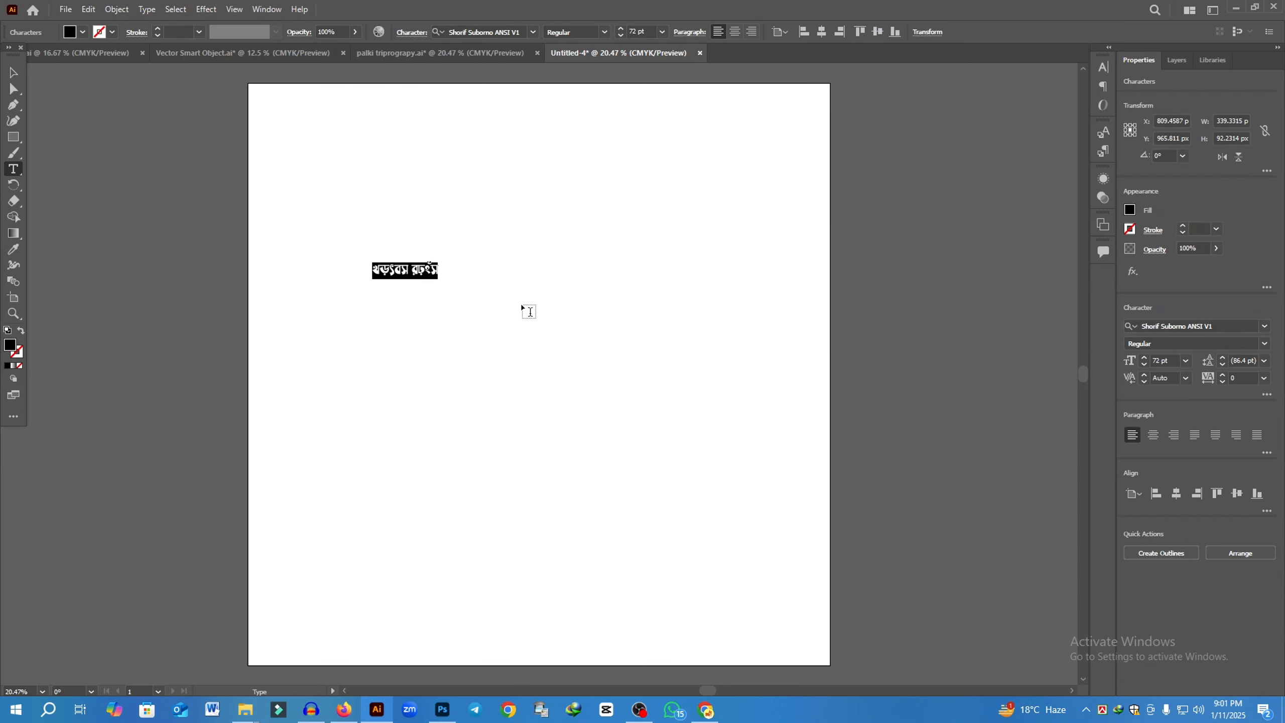
{"action": "type", "text": "rfVdj"}
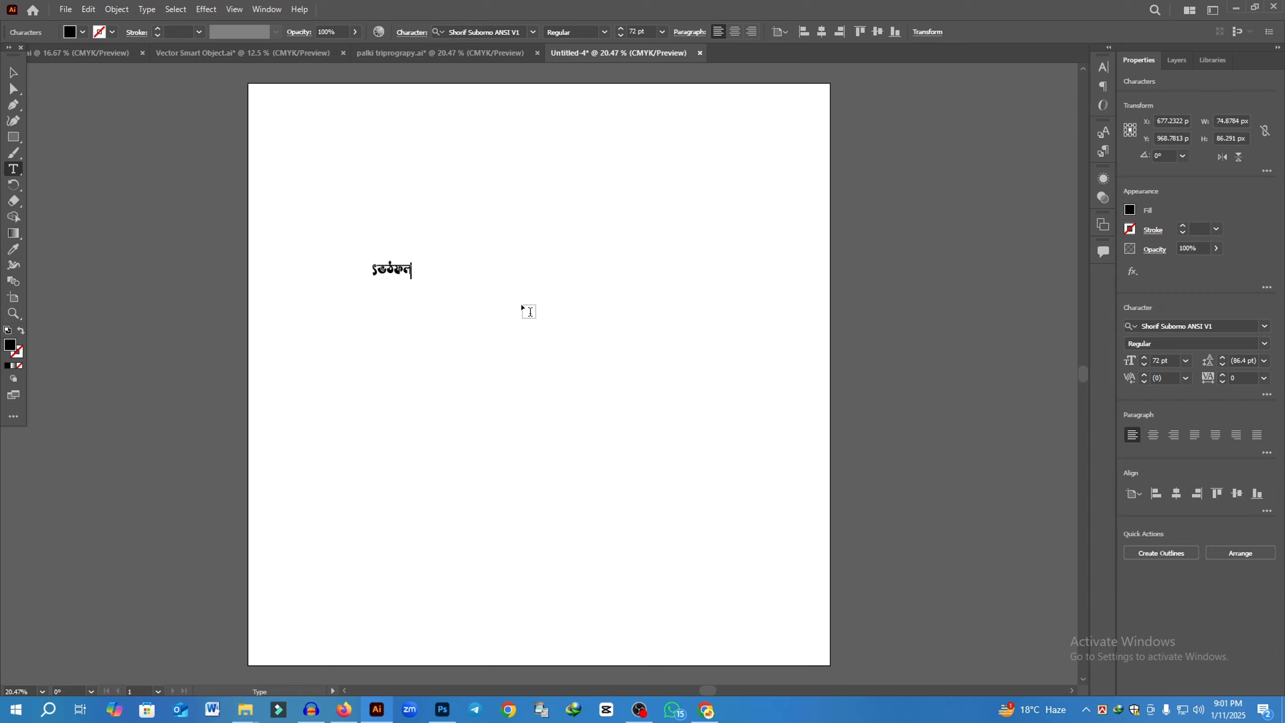
{"action": "key", "text": "BackSpace"}
{"action": "key", "text": "BackSpace"}
{"action": "key", "text": "BackSpace"}
{"action": "key", "text": "BackSpace"}
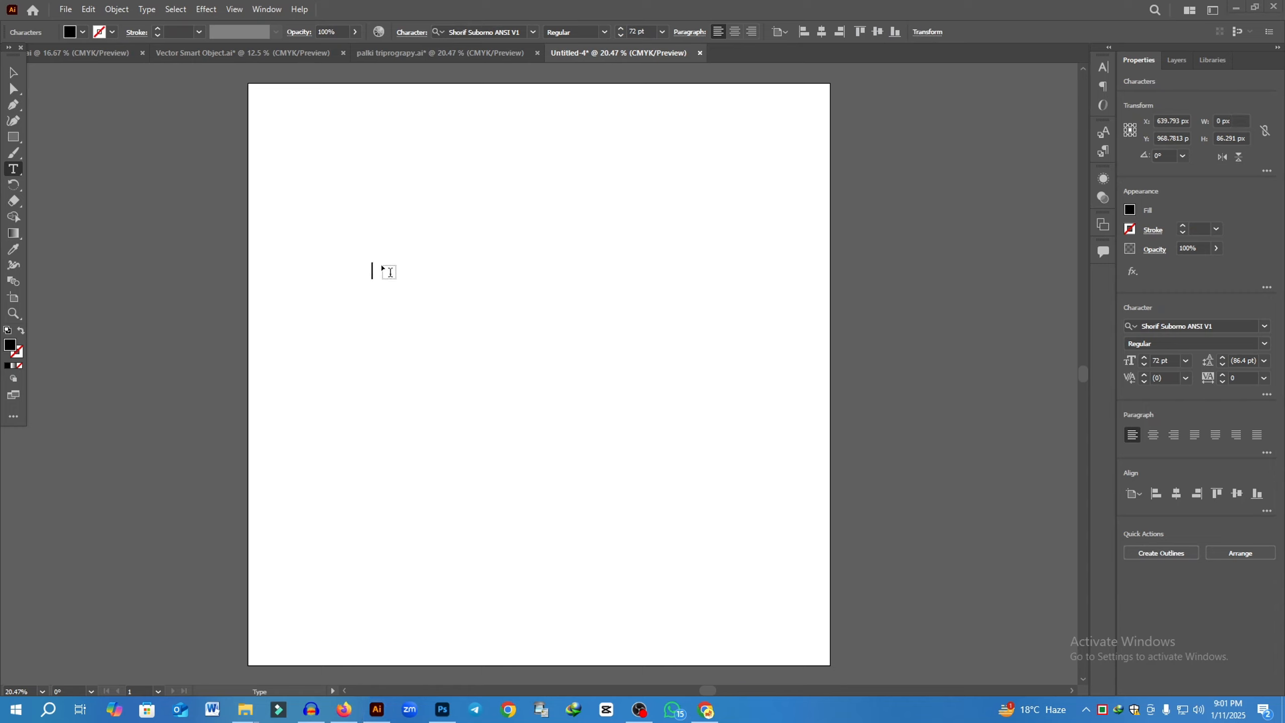
{"action": "type", "text": "পালকি"}
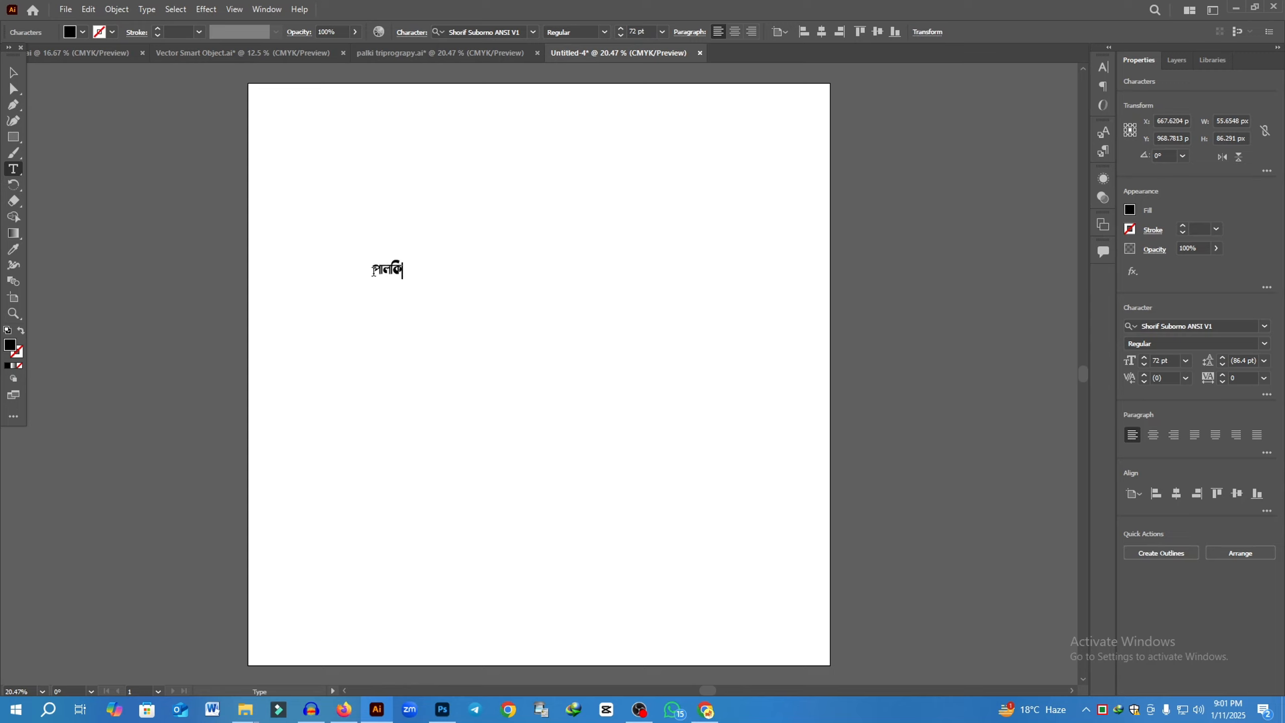
{"action": "key", "text": "ctrl"}
{"action": "left_click", "coordinate": [394, 276], "text": "ctrl"}
{"action": "left_click_drag", "start_coordinate": [358, 257], "coordinate": [430, 294]}
{"action": "key", "text": "Escape"}
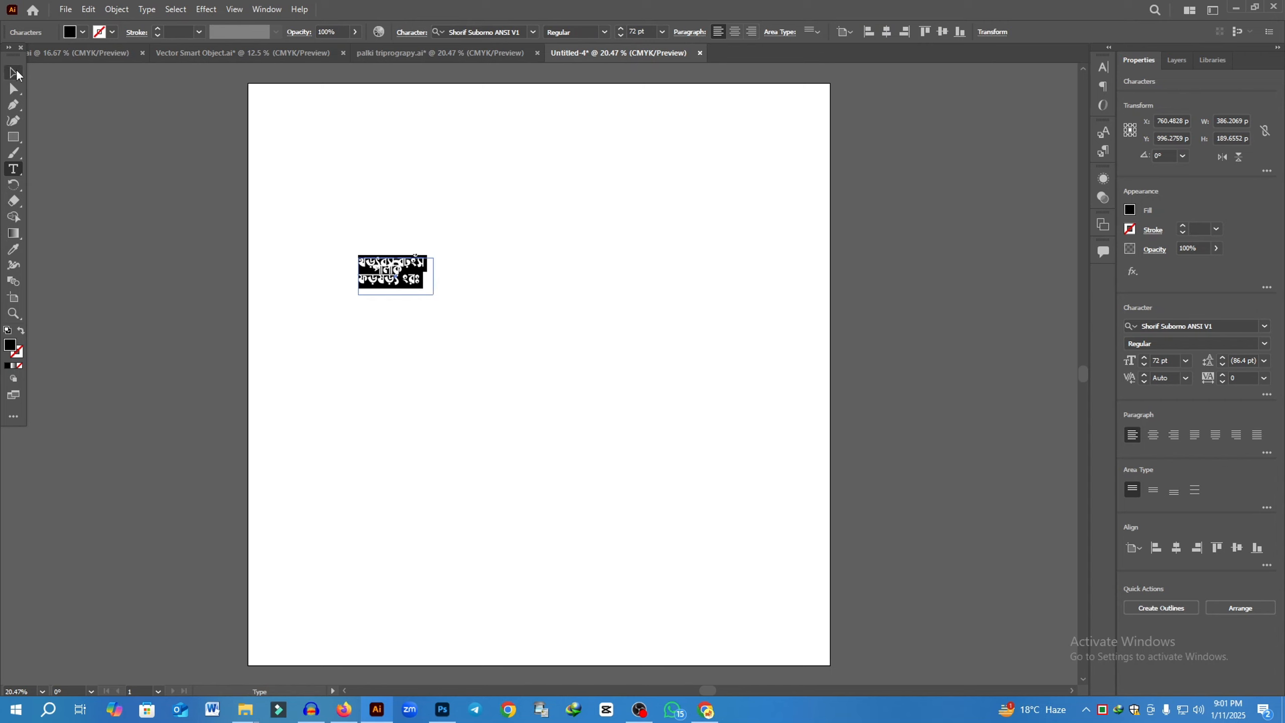
{"action": "key", "text": "Delete"}
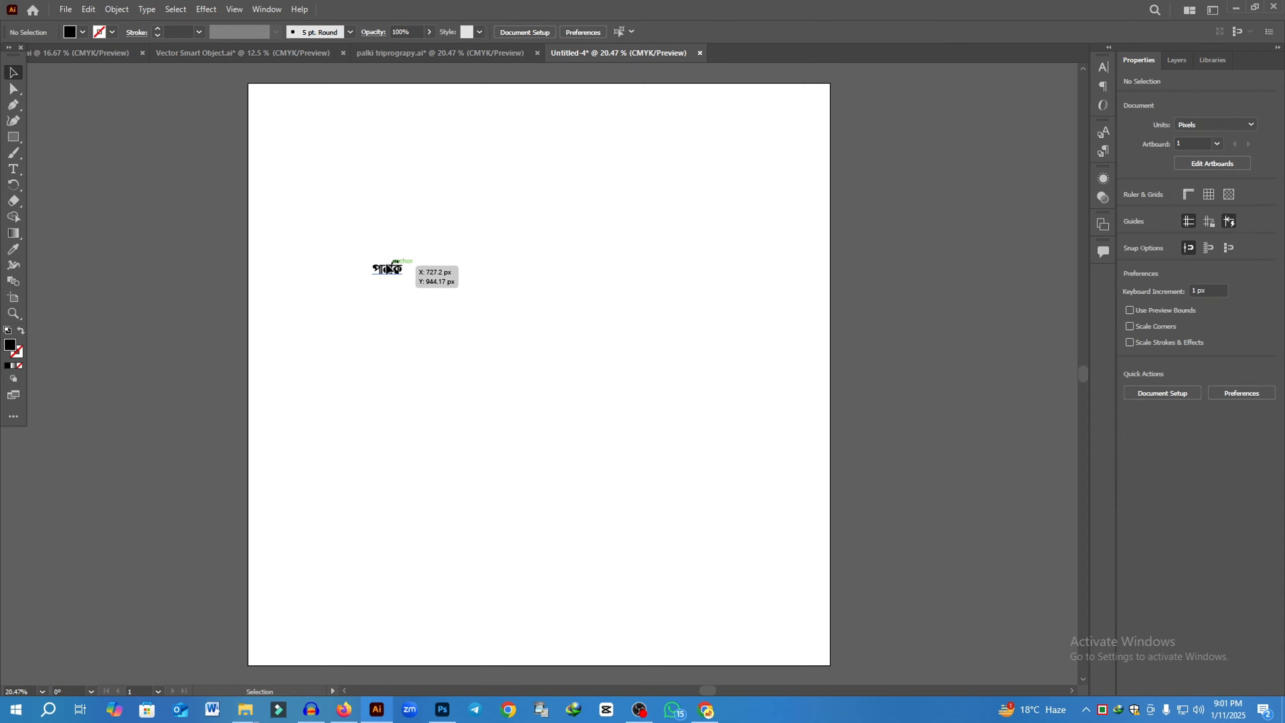
Enlarge the "পালকি" text to about 552 pt and deselect it.
{"action": "left_click_drag", "start_coordinate": [402, 279], "coordinate": [570, 408]}
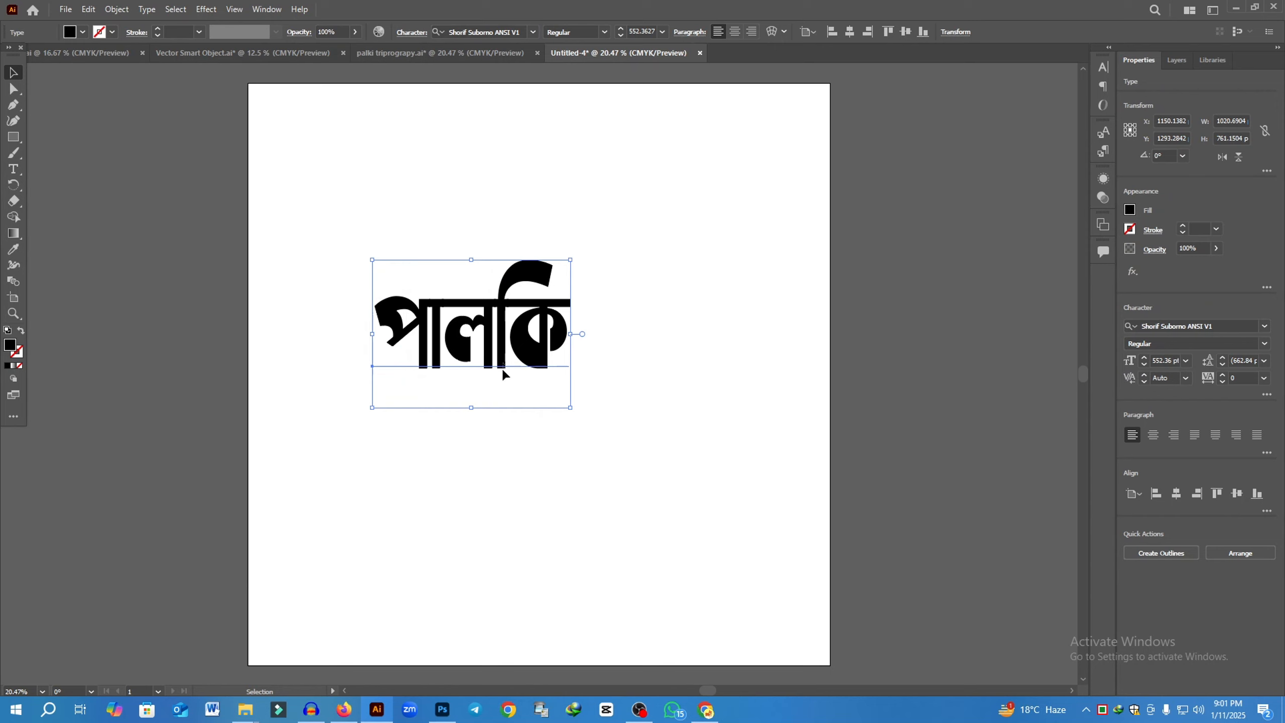
{"action": "left_click", "coordinate": [213, 251]}
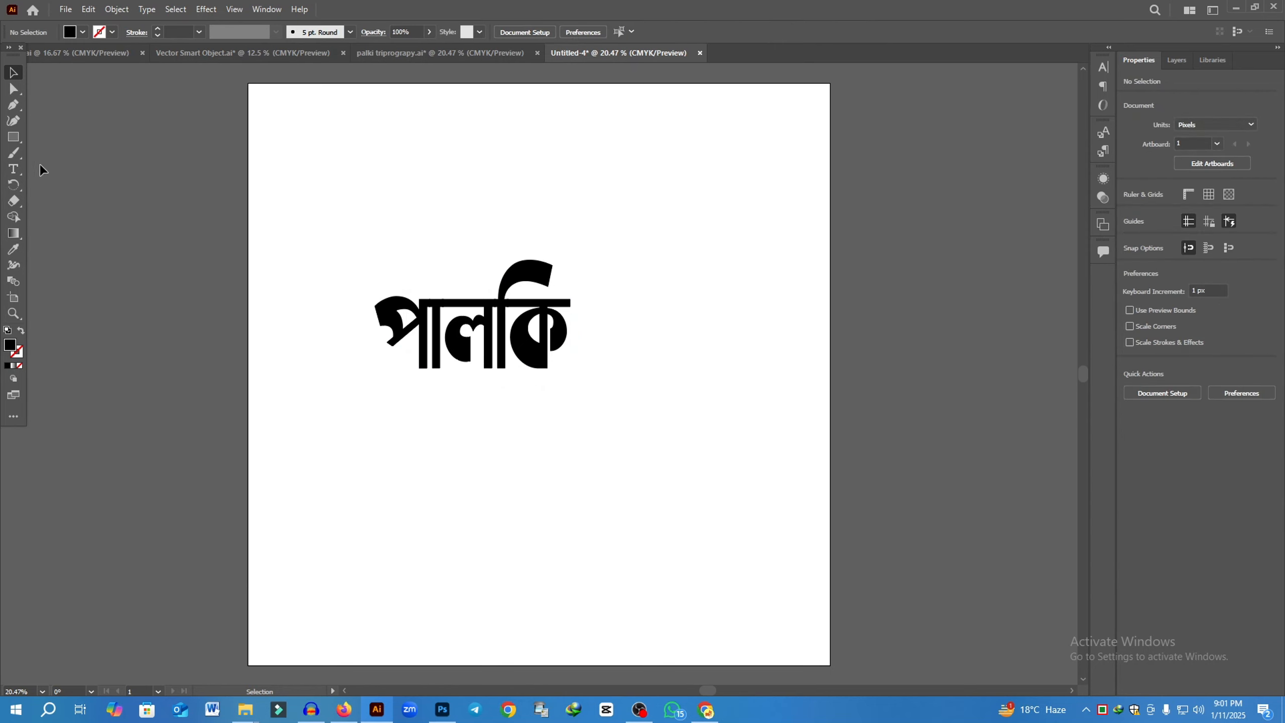
Add a second "পালকি" text in the Li Azad Pori ANSI V1 font, below and to the right of the first word.
{"action": "left_click", "coordinate": [21, 168]}
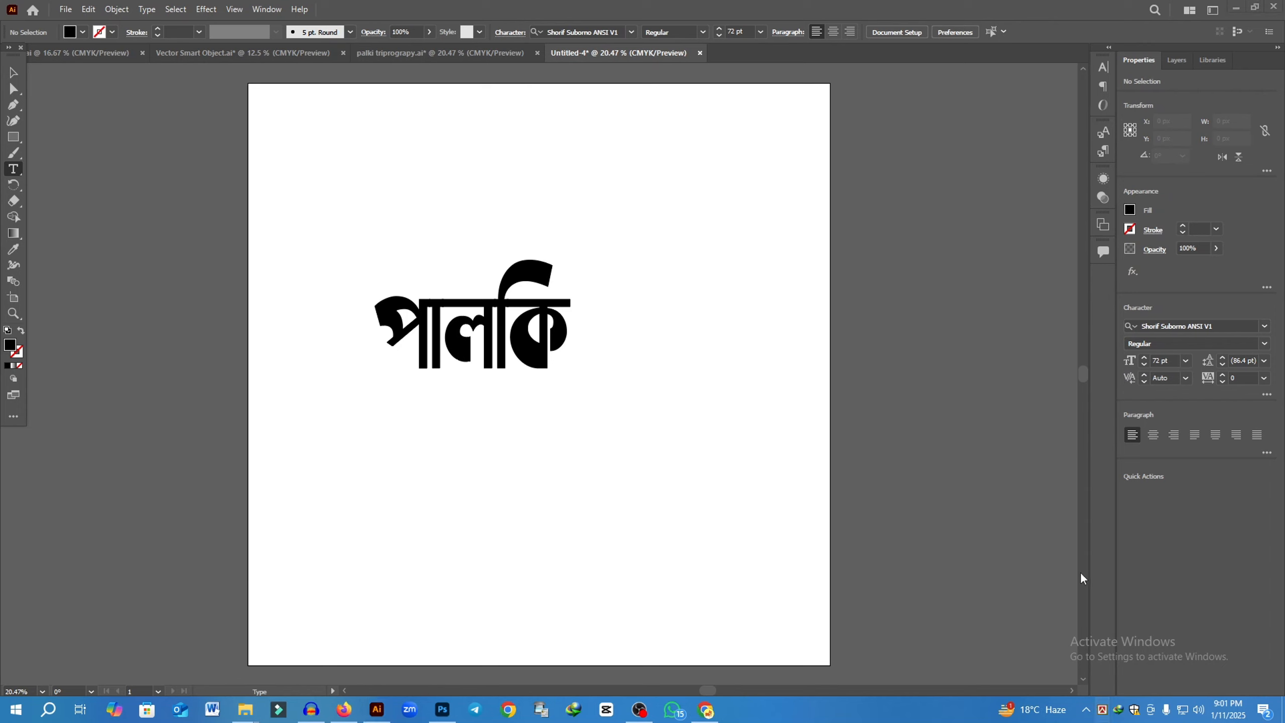
{"action": "left_click", "coordinate": [573, 32]}
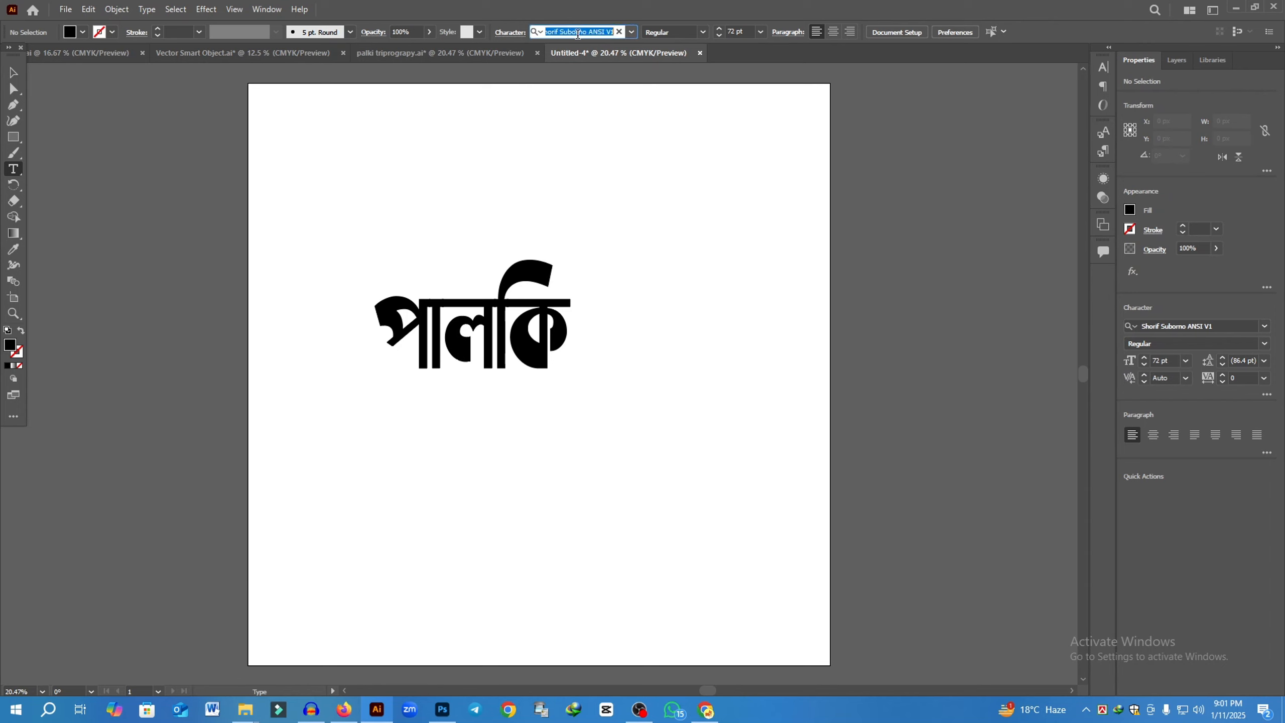
{"action": "type", "text": "az"}
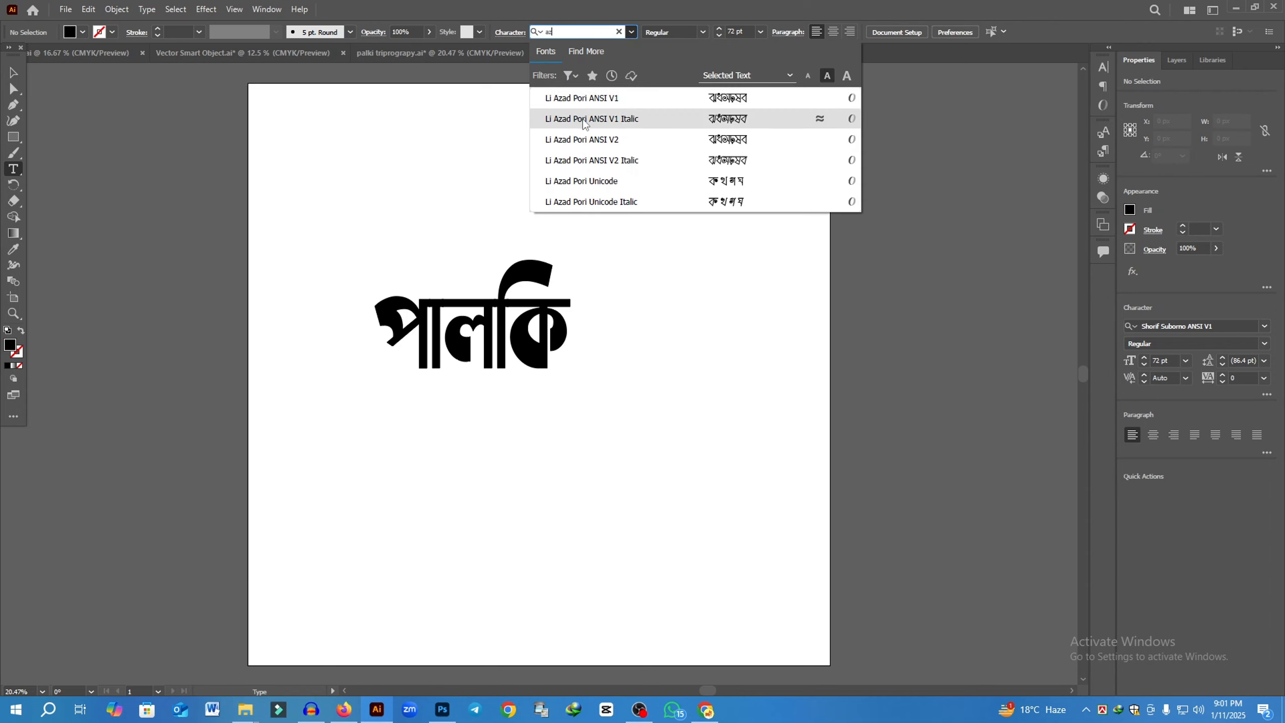
{"action": "left_click", "coordinate": [588, 97]}
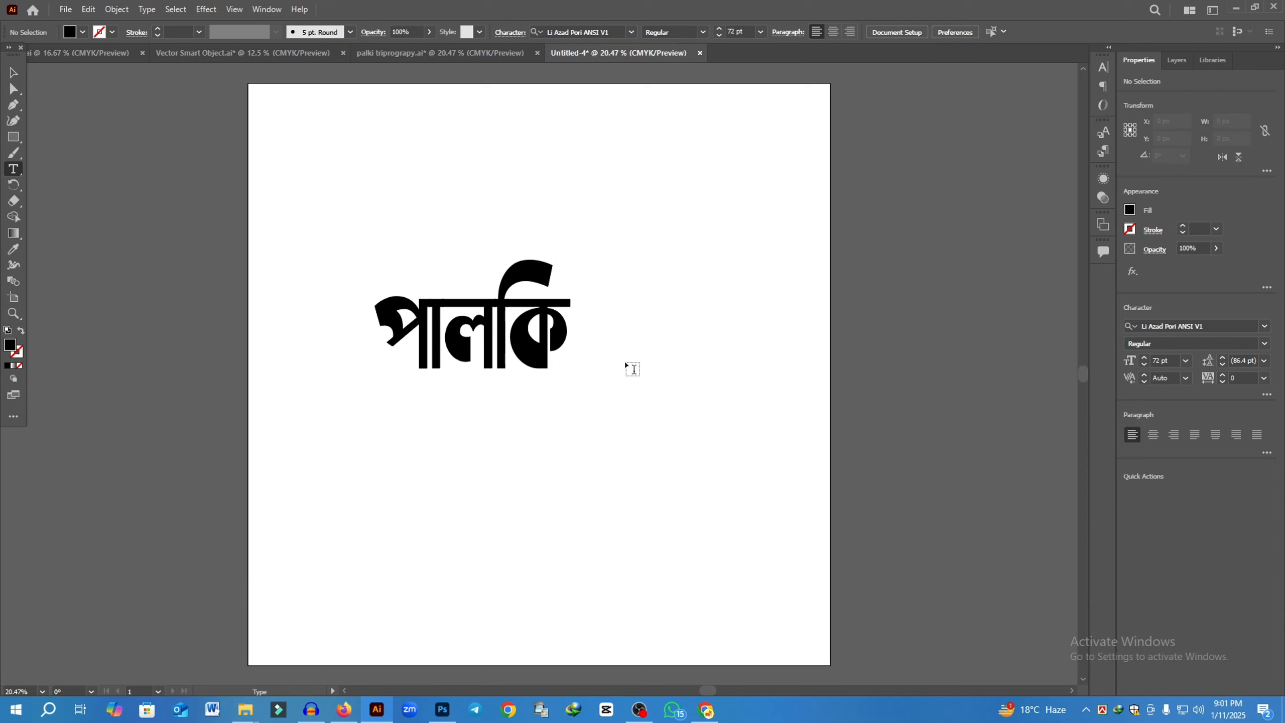
{"action": "left_click", "coordinate": [619, 397]}
{"action": "type", "text": "rf"}
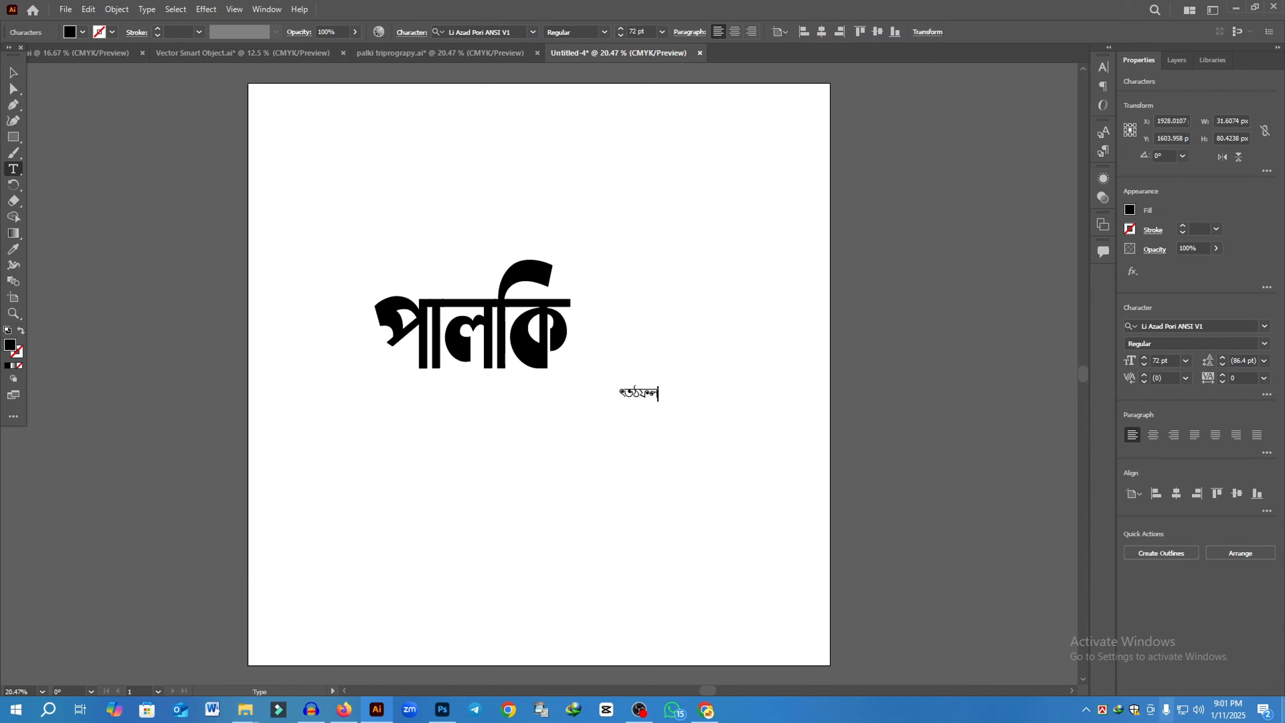
{"action": "left_click", "coordinate": [643, 394]}
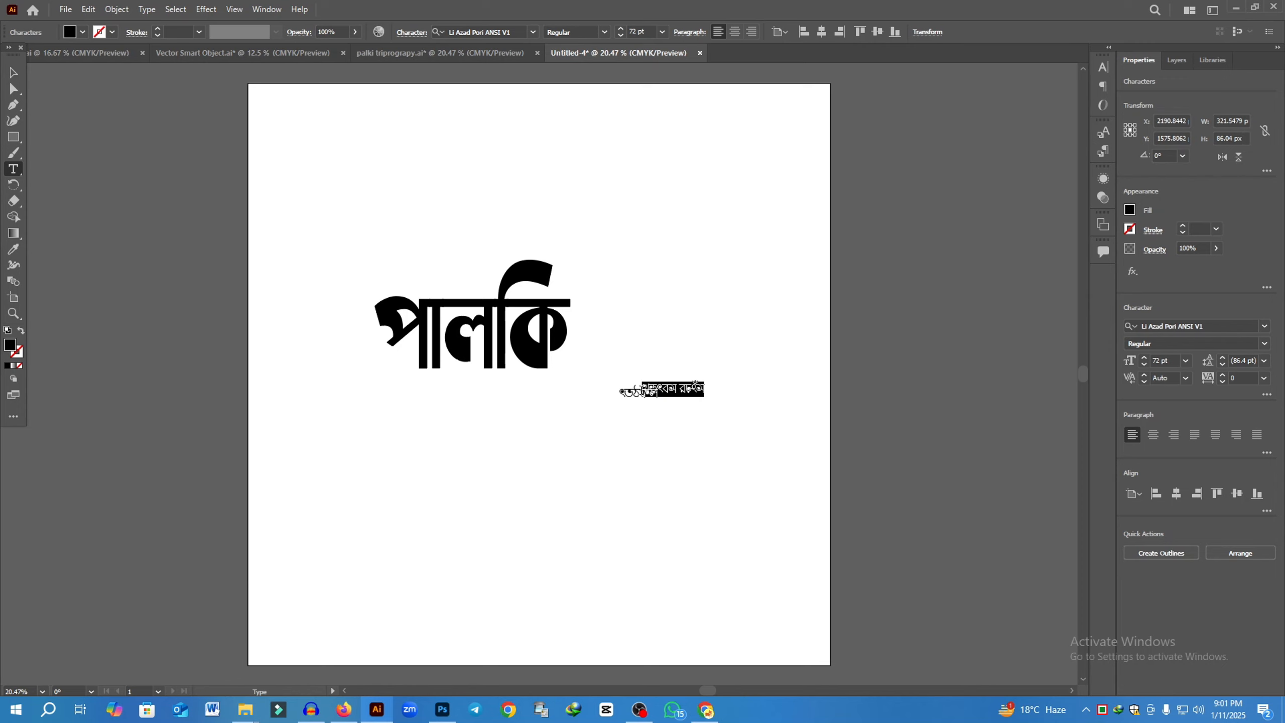
{"action": "type", "text": "পালকি"}
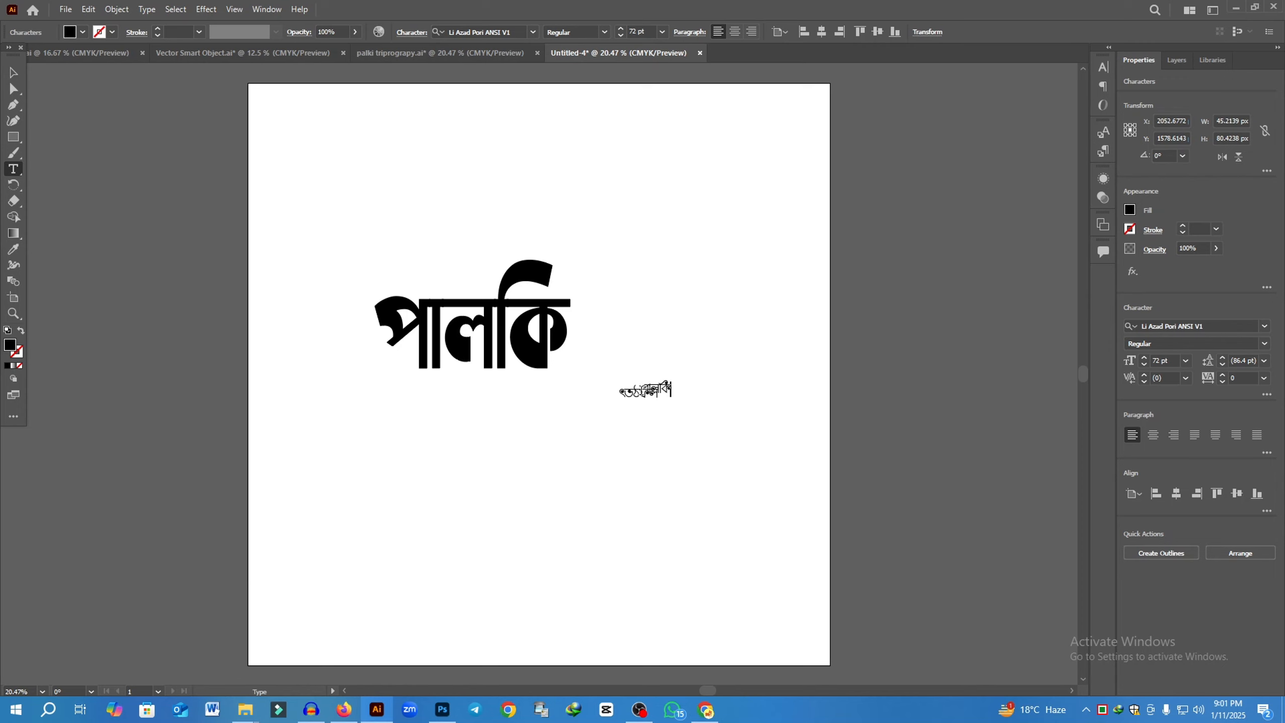
{"action": "key", "text": "Escape"}
Enlarge the second "পালকি" text to nearly reach the artboard's right edge and delete the stray small text overlapping it.
{"action": "left_click_drag", "start_coordinate": [676, 394], "coordinate": [797, 479]}
{"action": "left_click", "coordinate": [797, 479]}
{"action": "left_click", "coordinate": [15, 72]}
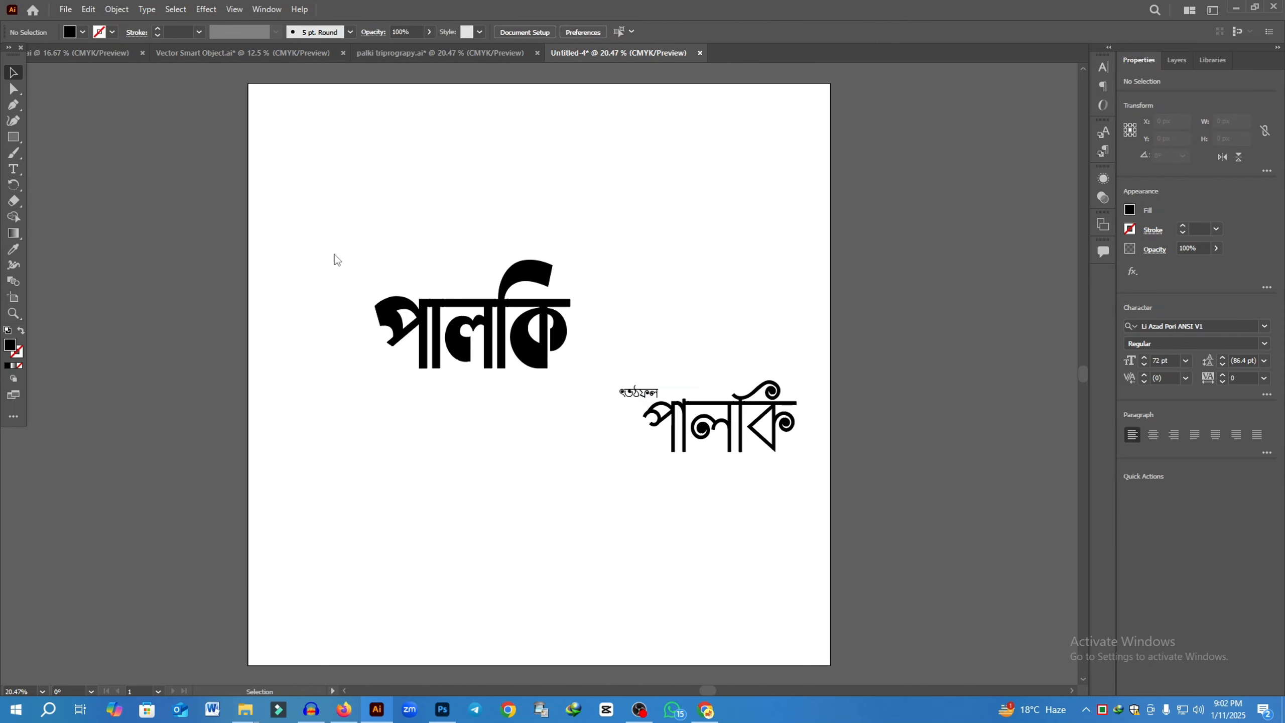
{"action": "left_click", "coordinate": [653, 393]}
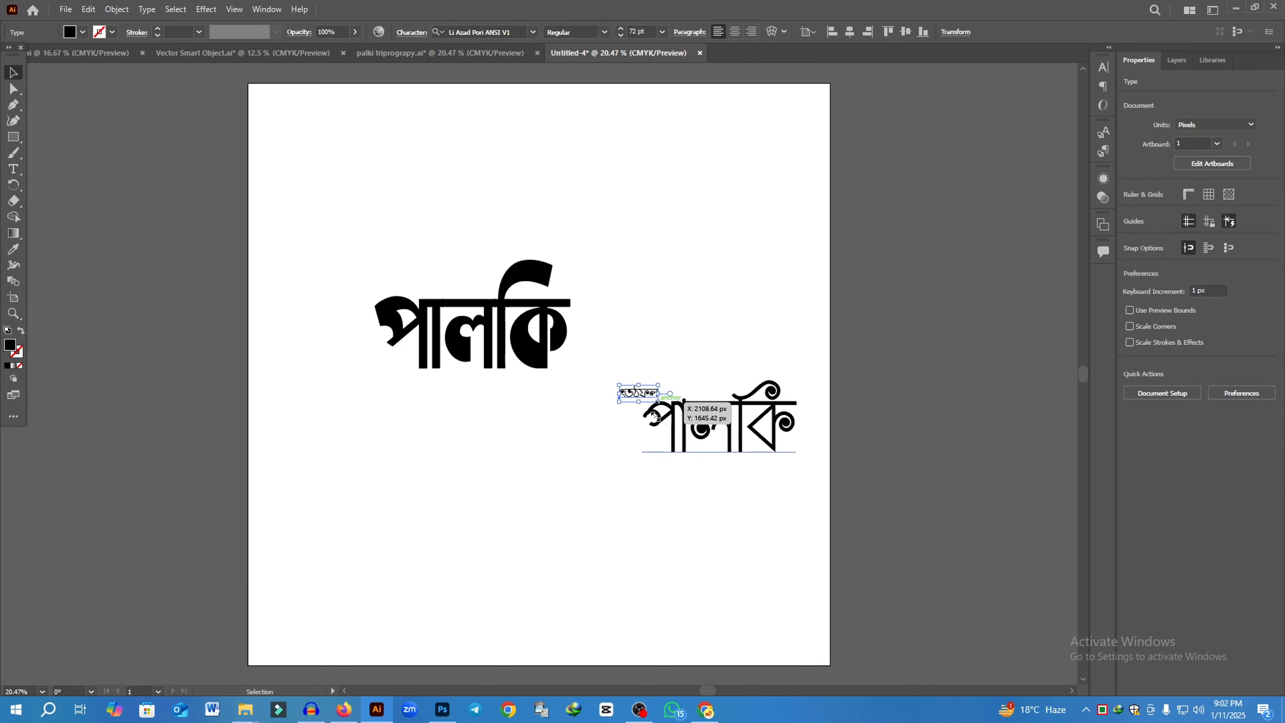
{"action": "key", "text": "Delete"}
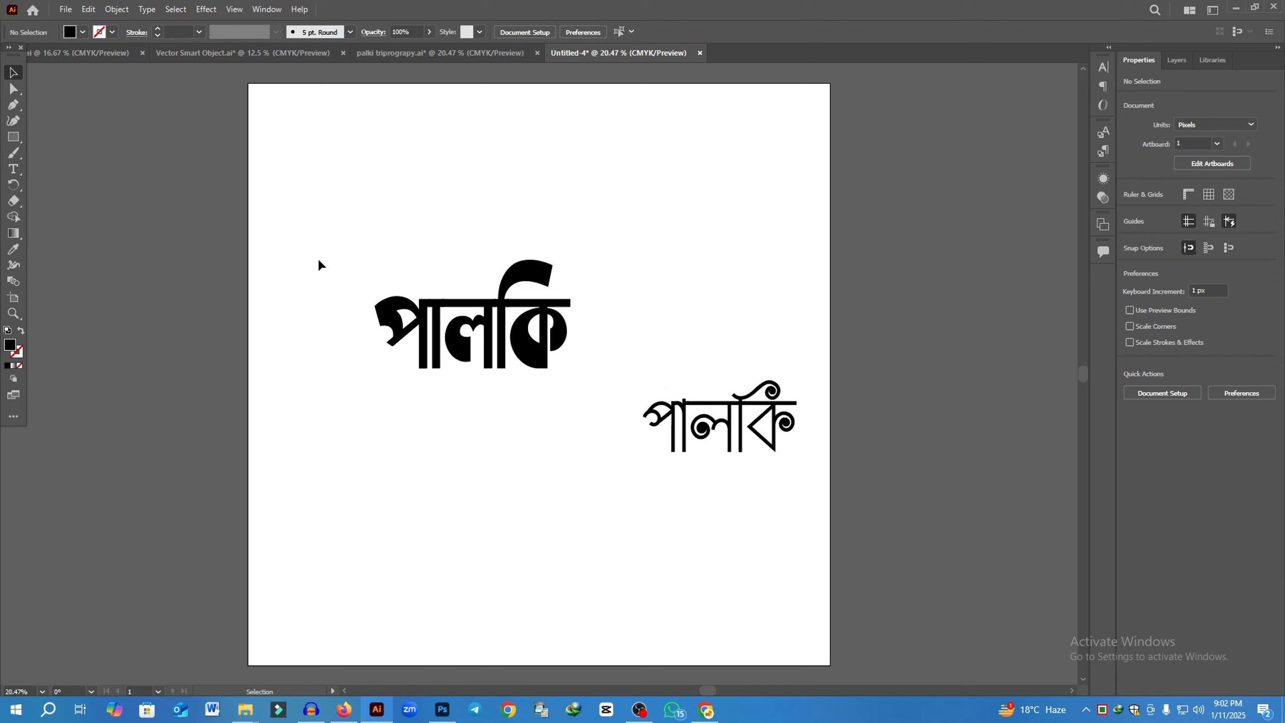
Convert the bold Shorif Suborno "পালকি" text to outlines and ungroup its letters.
{"action": "left_click_drag", "start_coordinate": [315, 241], "coordinate": [612, 388]}
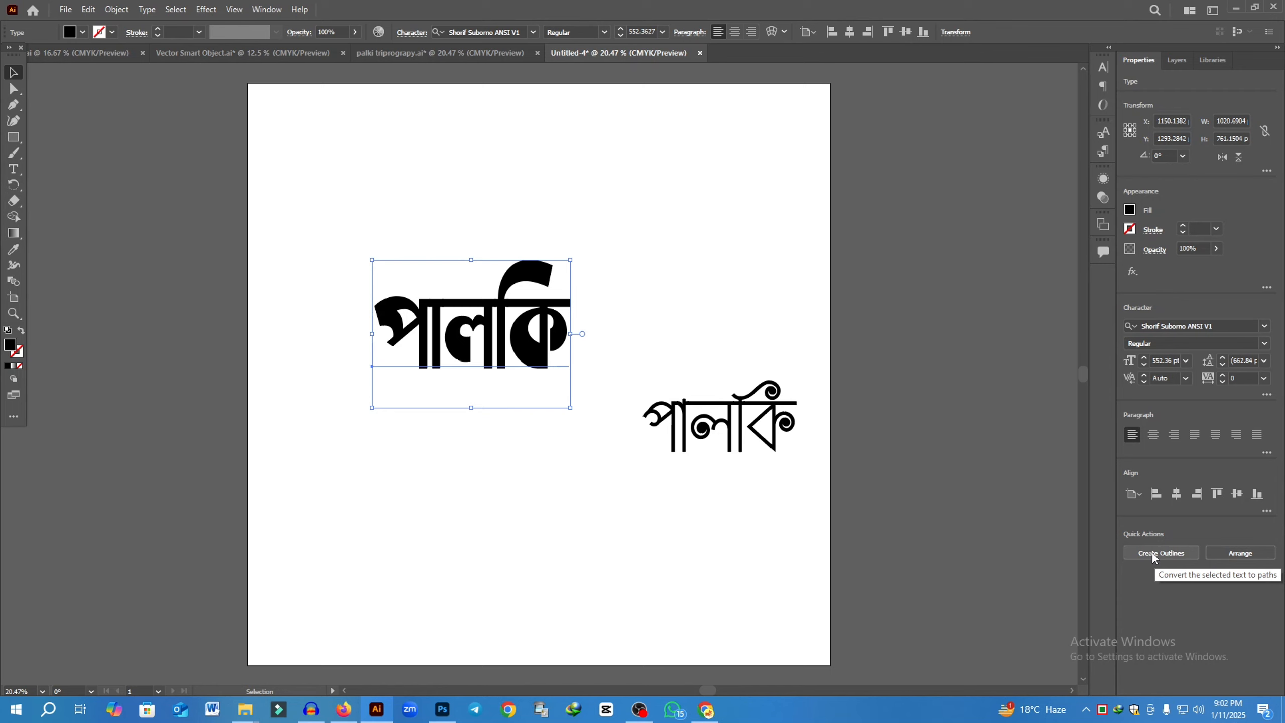
{"action": "left_click", "coordinate": [1152, 552]}
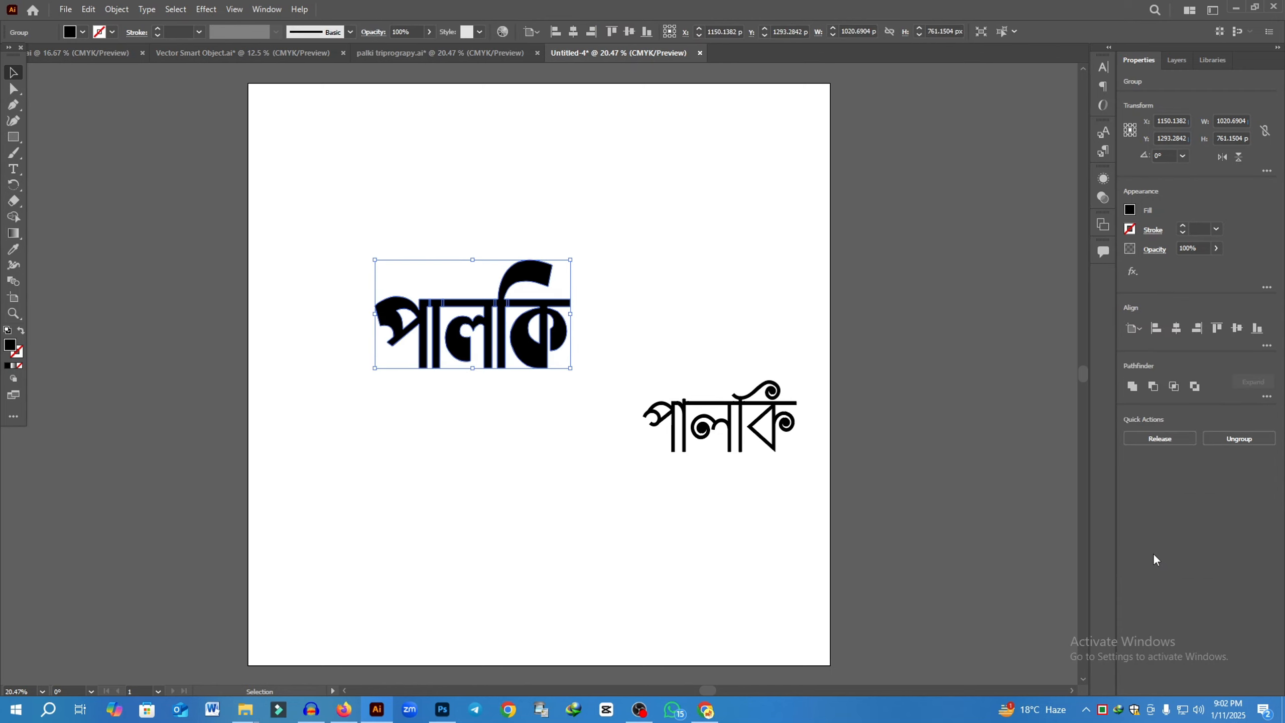
{"action": "left_click", "coordinate": [1240, 439]}
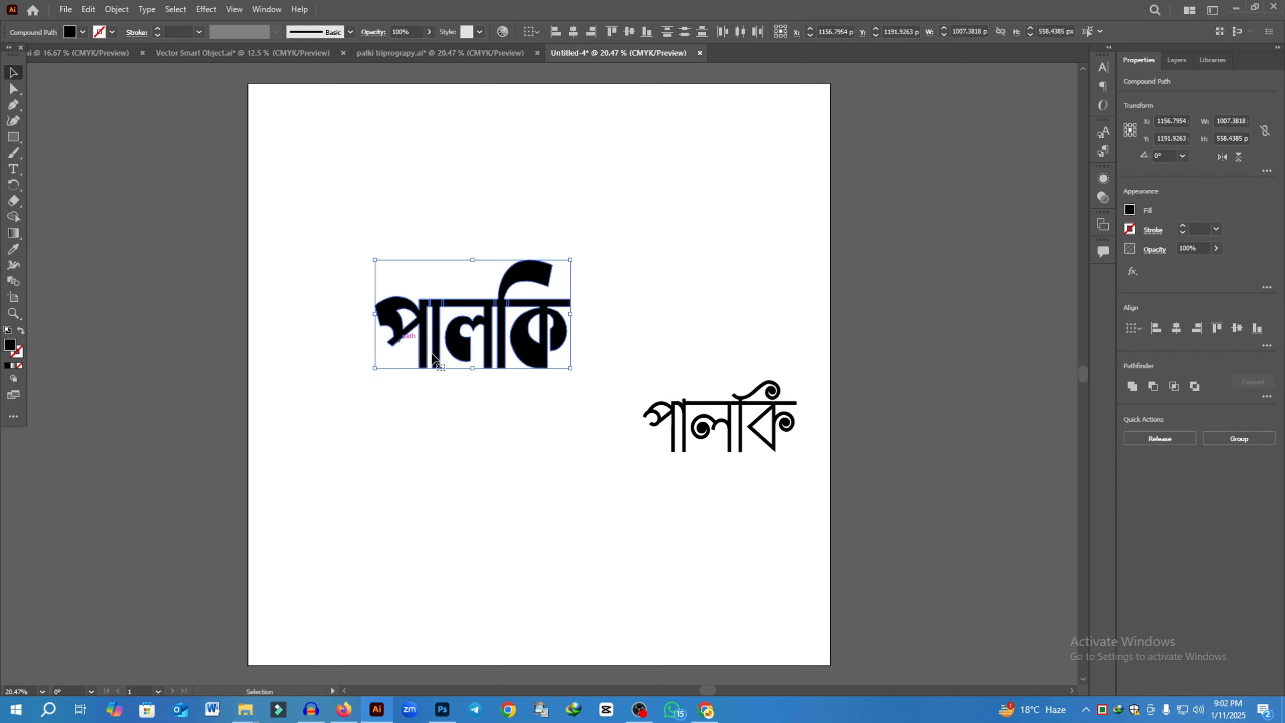
Move the outlined letter প away from the bold word to the artboard's left edge.
{"action": "left_click_drag", "start_coordinate": [348, 258], "coordinate": [577, 374]}
{"action": "left_click", "coordinate": [461, 424]}
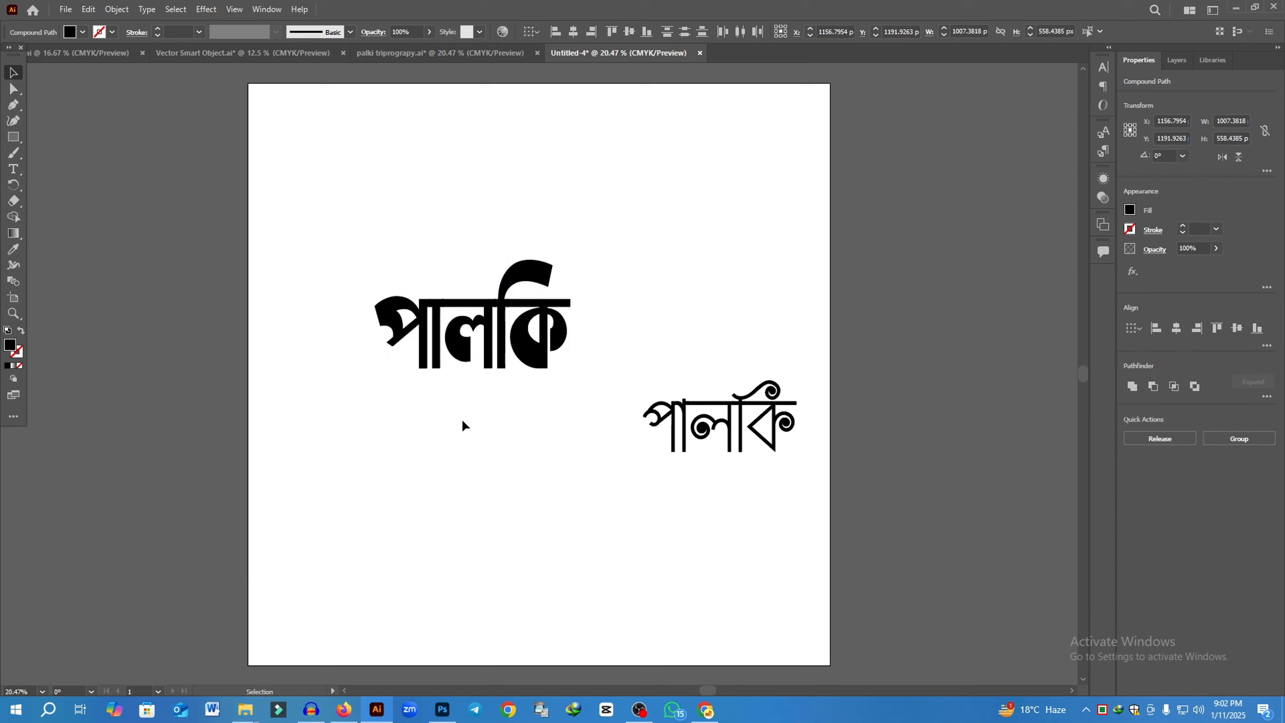
{"action": "left_click_drag", "start_coordinate": [385, 306], "coordinate": [246, 276]}
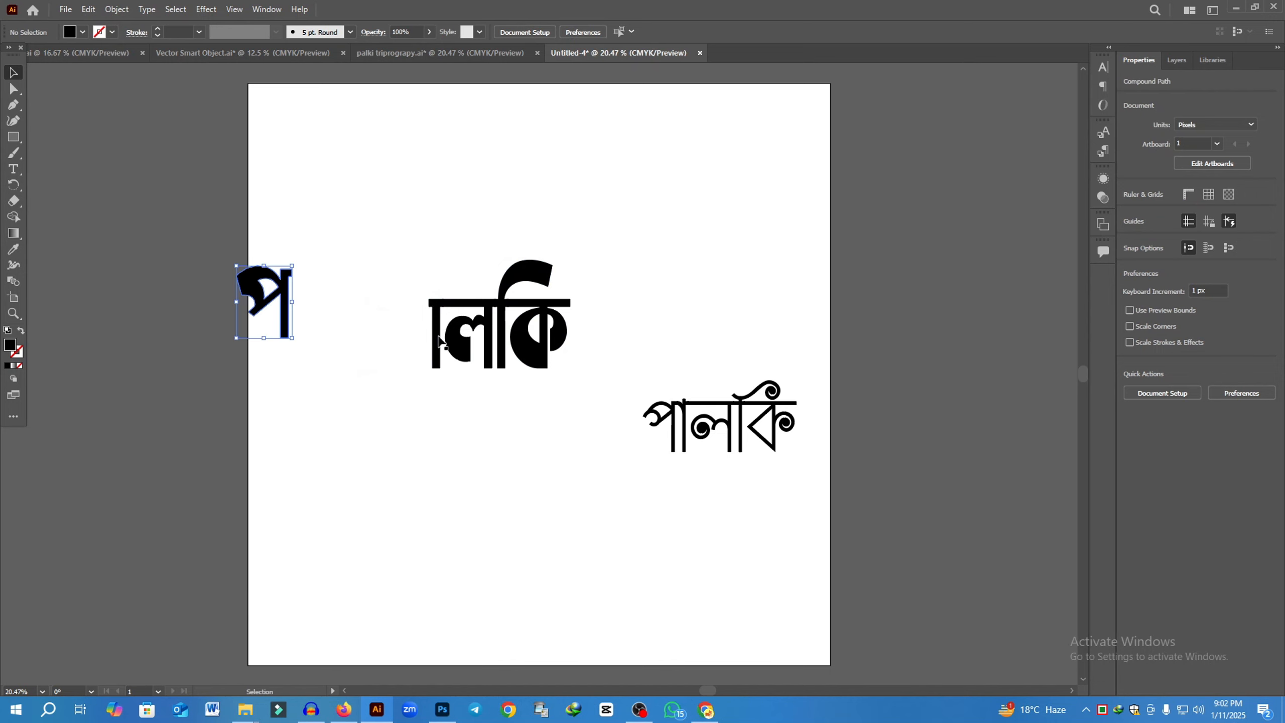
Spread the remaining outlined bold letters া, ল, ি and ক apart across the artboard's left and upper areas.
{"action": "mouse_move", "coordinate": [435, 334]}
{"action": "left_mouse_down"}
{"action": "mouse_move", "coordinate": [152, 435]}
{"action": "mouse_move", "coordinate": [226, 481]}
{"action": "left_mouse_up"}
{"action": "left_click_drag", "start_coordinate": [528, 274], "coordinate": [373, 129]}
{"action": "left_click_drag", "start_coordinate": [531, 335], "coordinate": [470, 167]}
Convert the thin "পালকি" word to outlines, ungroup it, and move it off the artboard's right side.
{"action": "left_click_drag", "start_coordinate": [607, 375], "coordinate": [812, 505]}
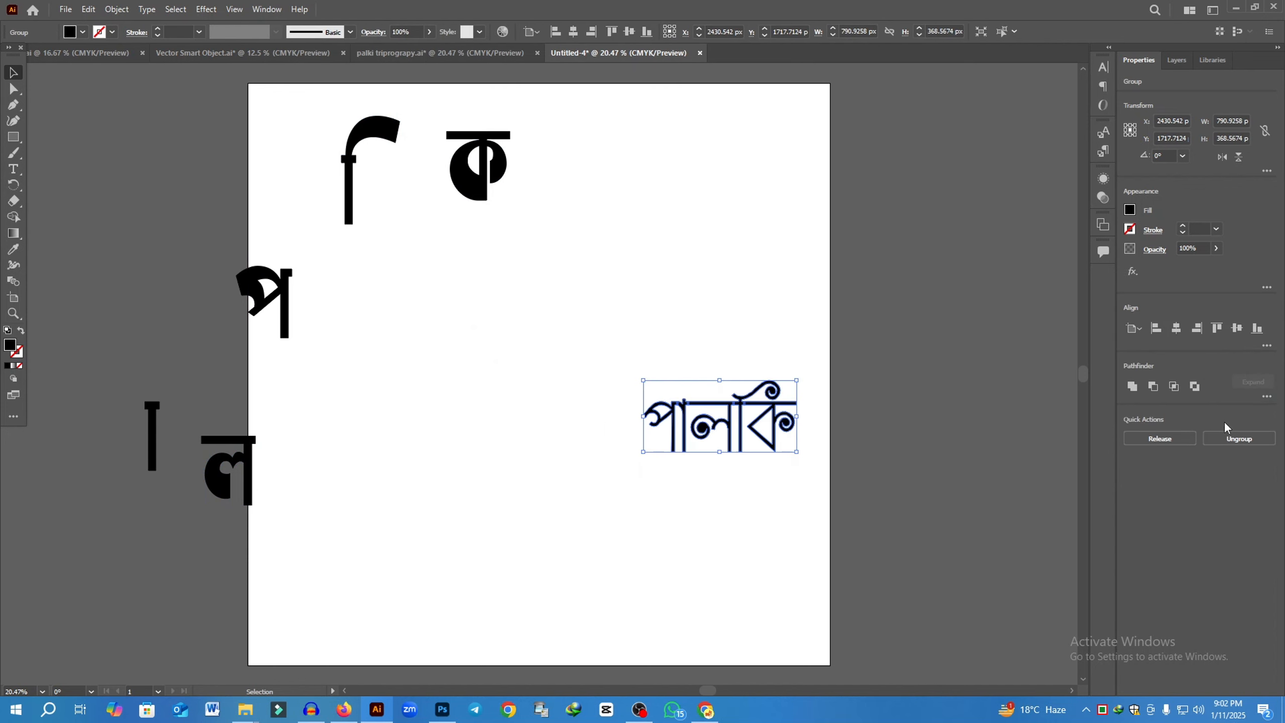
{"action": "left_click", "coordinate": [1234, 438]}
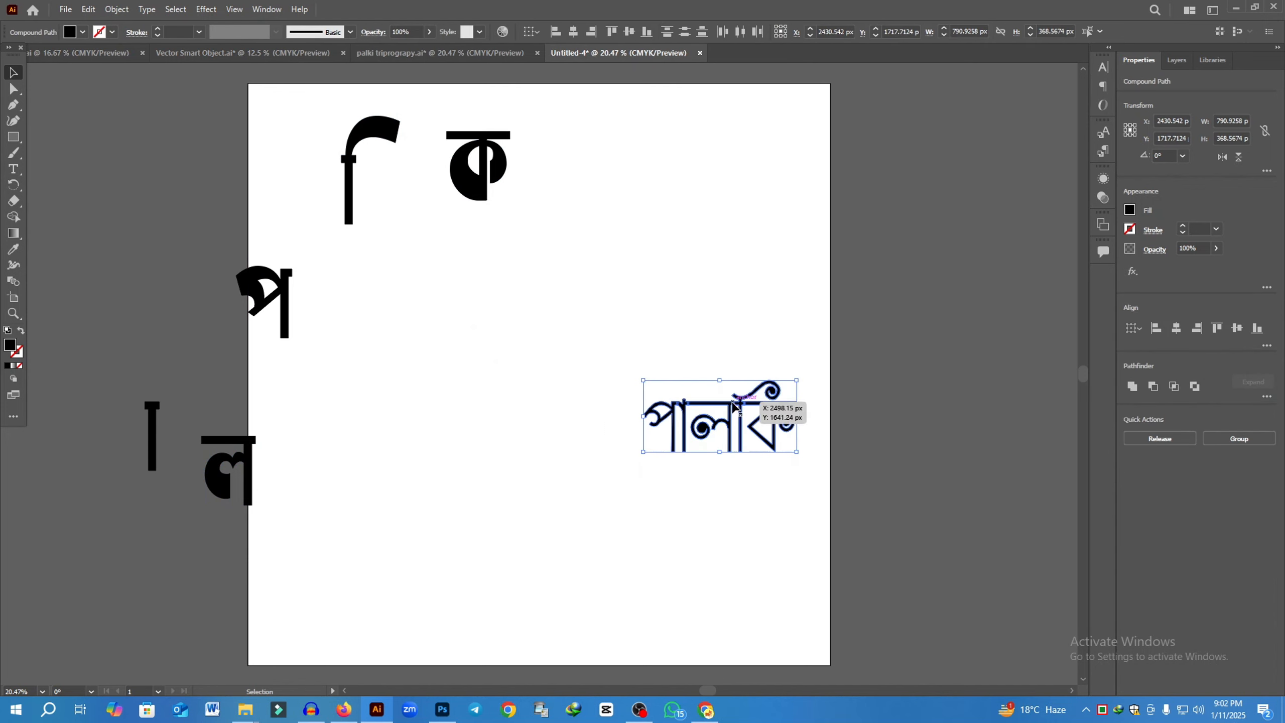
{"action": "left_click_drag", "start_coordinate": [736, 405], "coordinate": [975, 276]}
Move the bold letter প inside the artboard below ি and enlarge it to about 818 px wide and 876 px high.
{"action": "left_click", "coordinate": [374, 372]}
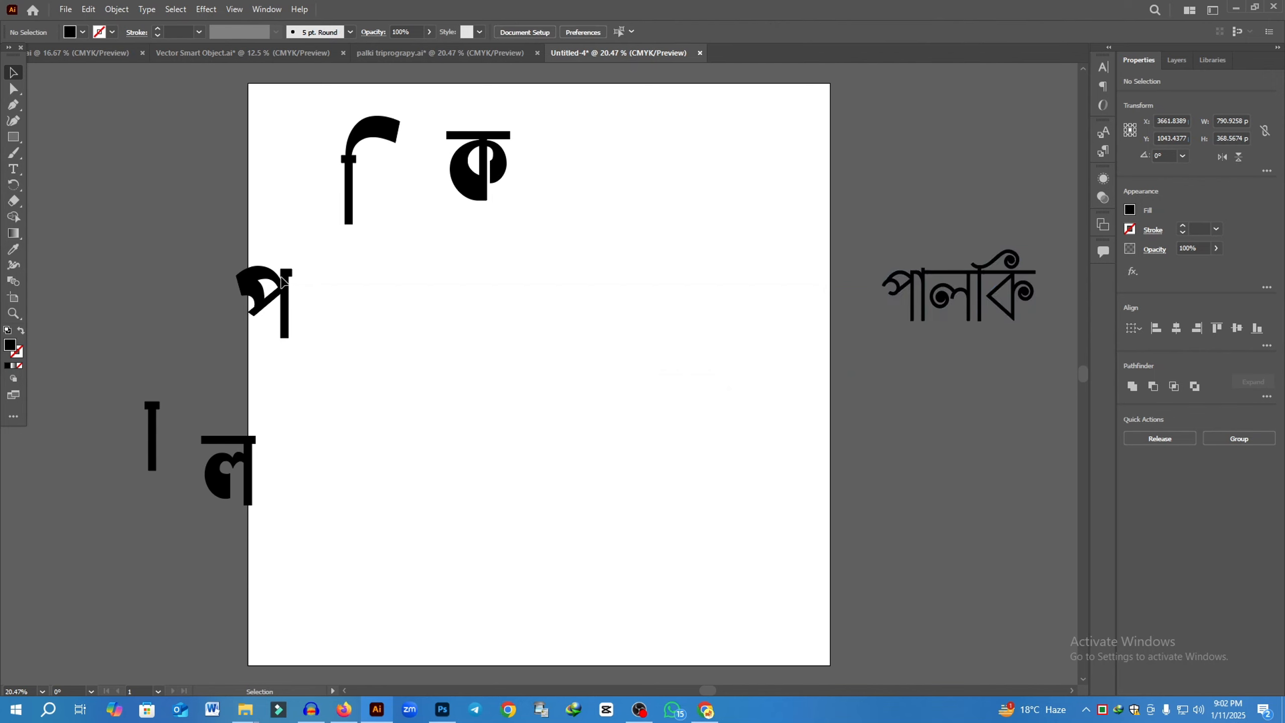
{"action": "left_click_drag", "start_coordinate": [283, 281], "coordinate": [391, 329]}
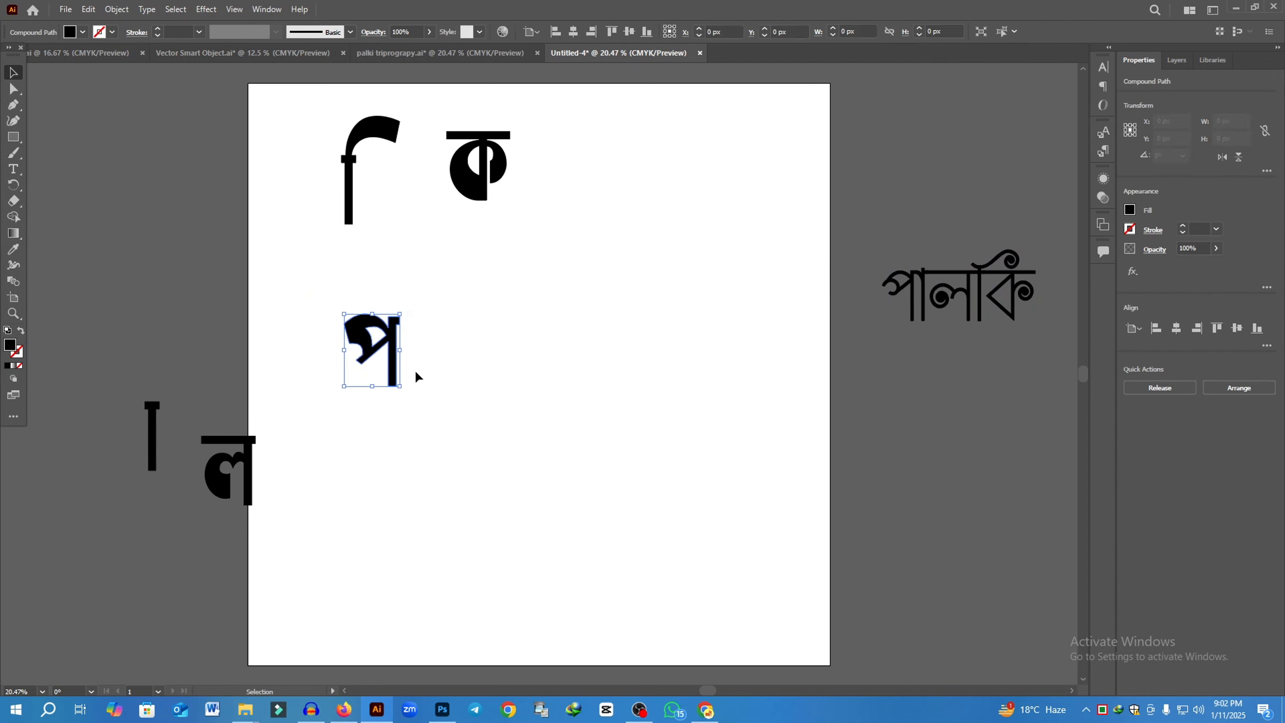
{"action": "mouse_move", "coordinate": [399, 385]}
{"action": "left_mouse_down"}
{"action": "mouse_move", "coordinate": [503, 486]}
{"action": "mouse_move", "coordinate": [393, 400]}
{"action": "left_mouse_up"}
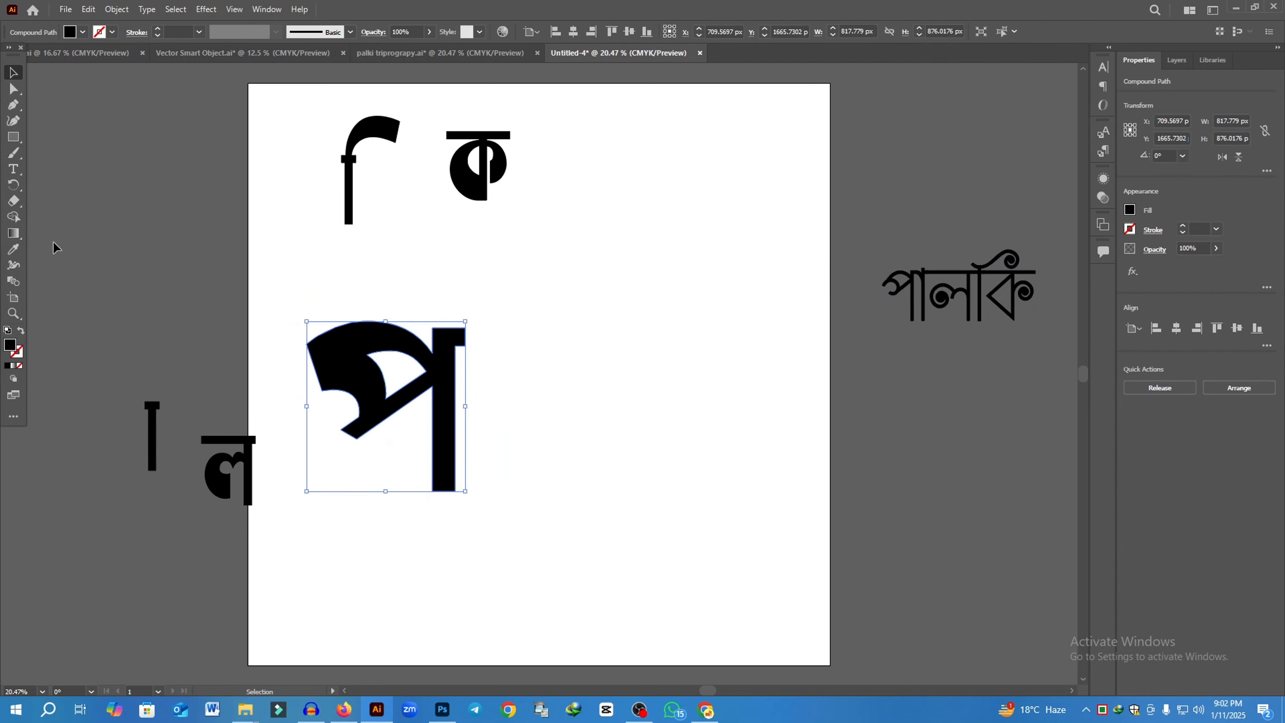
Draw a vertical black rectangle about 131 px wide and 927 px high against the right end of প's headline.
{"action": "left_click", "coordinate": [15, 139]}
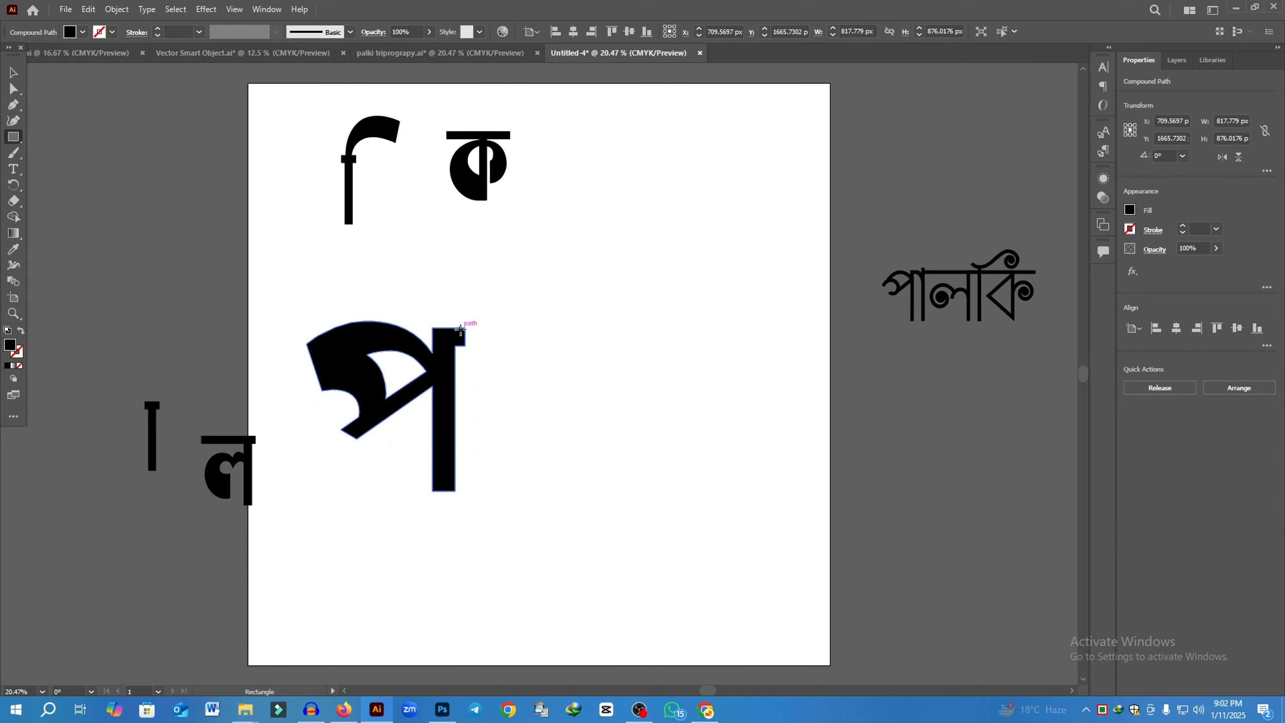
{"action": "key", "text": "ctrl+plus"}
{"action": "key", "text": "ctrl+plus"}
{"action": "left_click_drag", "start_coordinate": [694, 438], "coordinate": [718, 451]}
{"action": "key", "text": "Delete"}
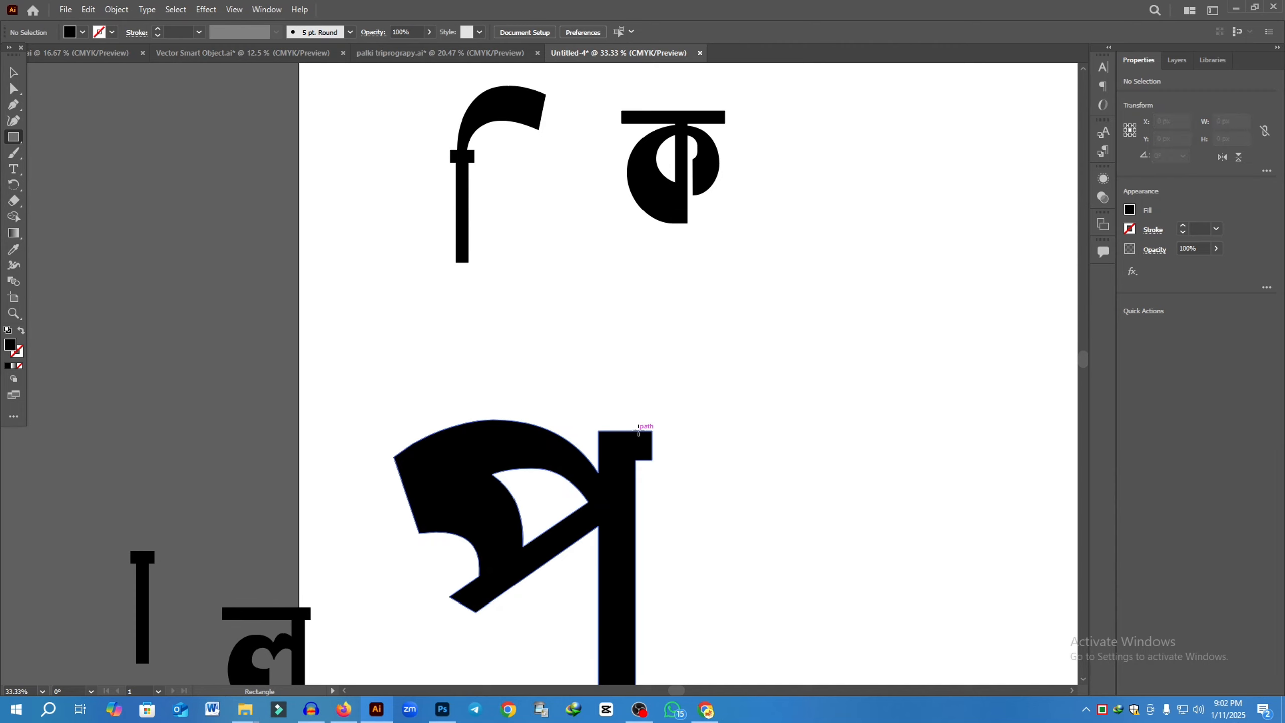
{"action": "scroll", "coordinate": [640, 432], "scroll_direction": "down", "scroll_amount": 3}
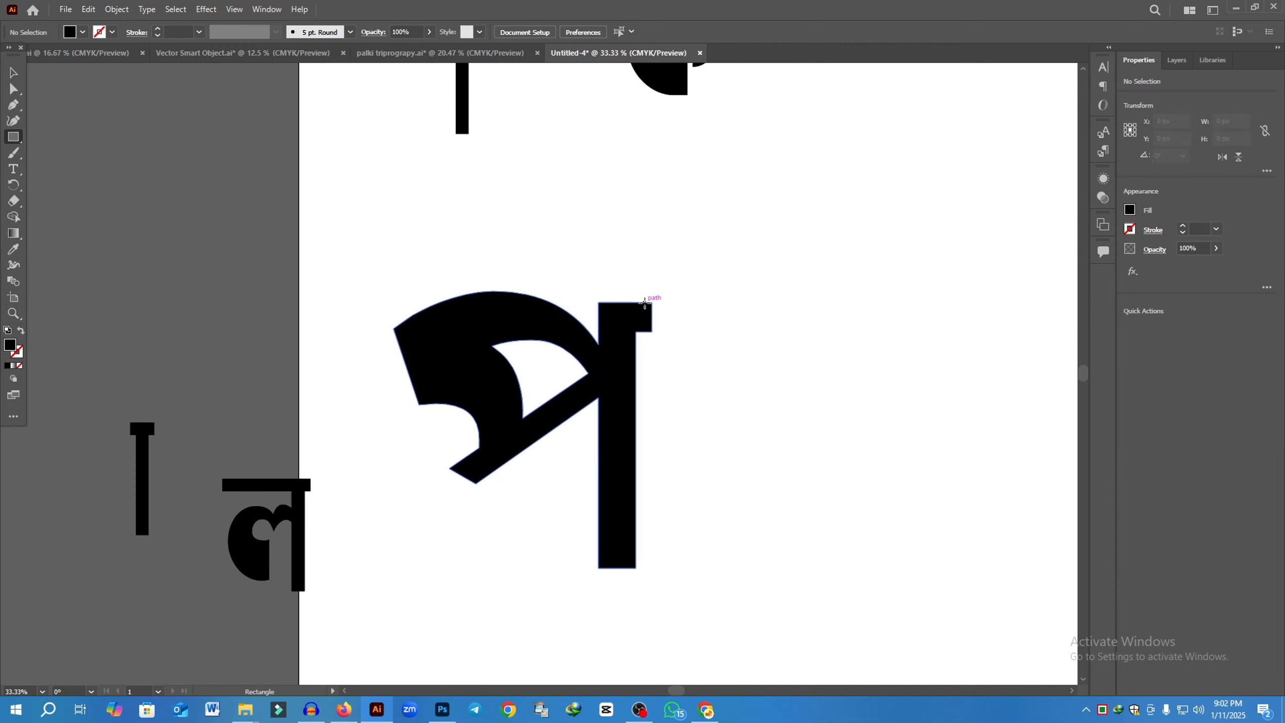
{"action": "left_click_drag", "start_coordinate": [645, 302], "coordinate": [682, 594]}
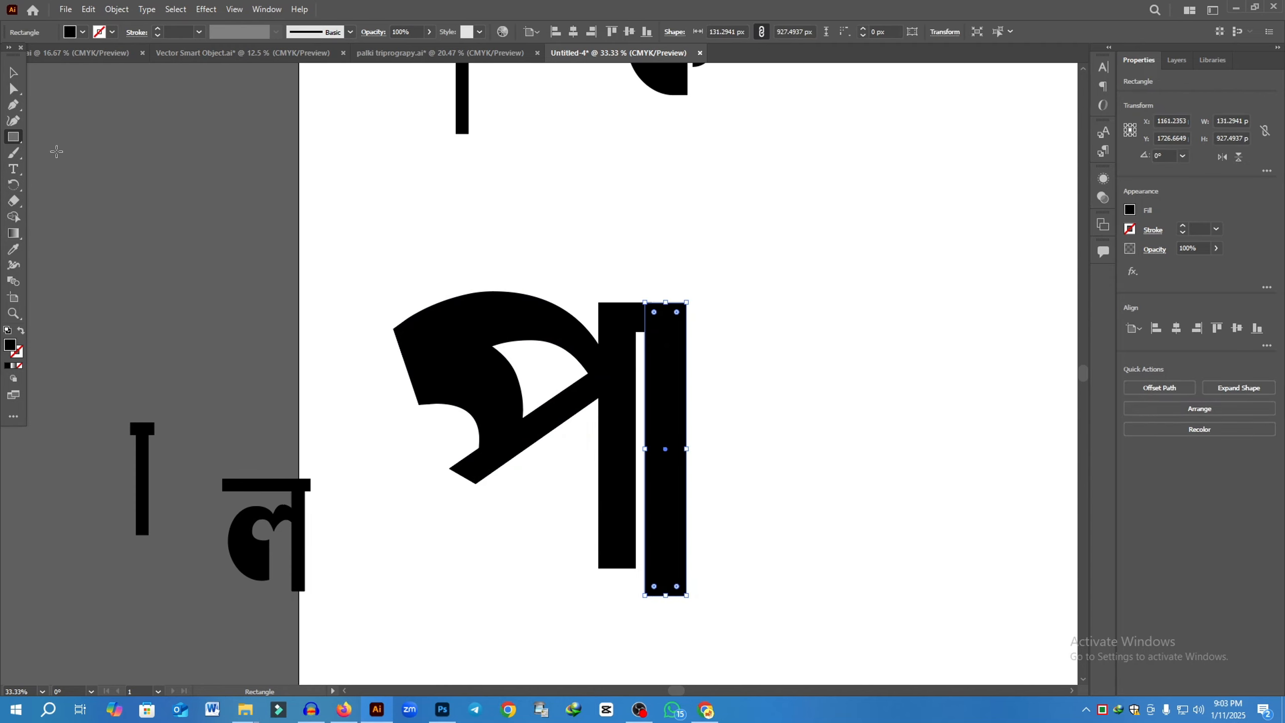
{"action": "left_click", "coordinate": [13, 72]}
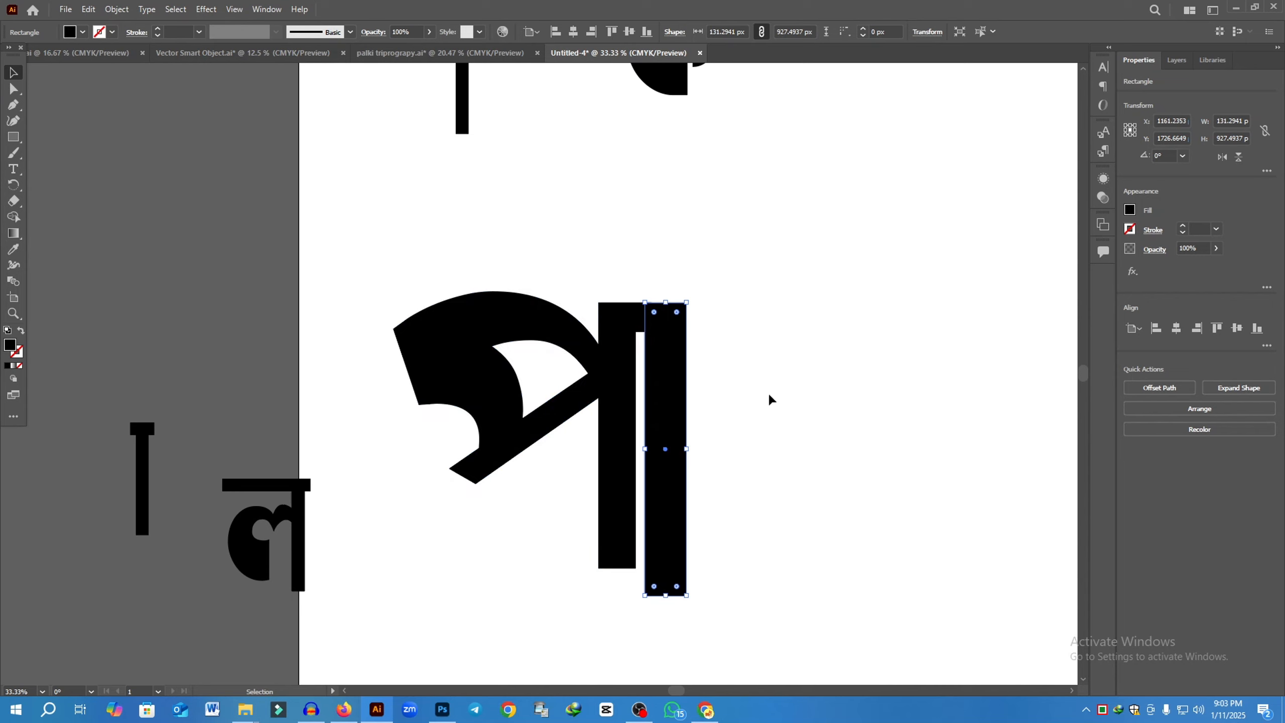
Move the bold ি shape to the artboard's upper right, to the right of ক.
{"action": "scroll", "coordinate": [717, 459], "scroll_direction": "up", "scroll_amount": 3}
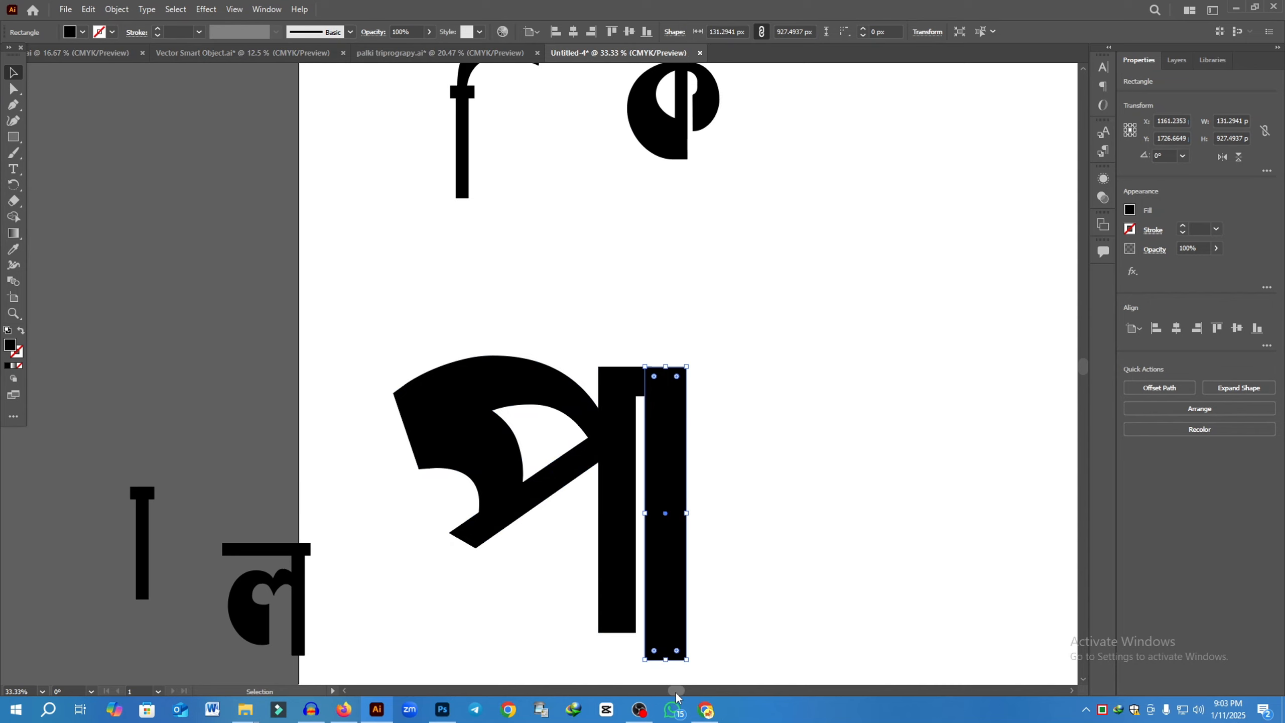
{"action": "left_click_drag", "start_coordinate": [676, 692], "coordinate": [687, 691]}
{"action": "scroll", "coordinate": [761, 506], "scroll_direction": "up", "scroll_amount": 6}
{"action": "scroll", "coordinate": [762, 509], "scroll_direction": "down", "scroll_amount": 8}
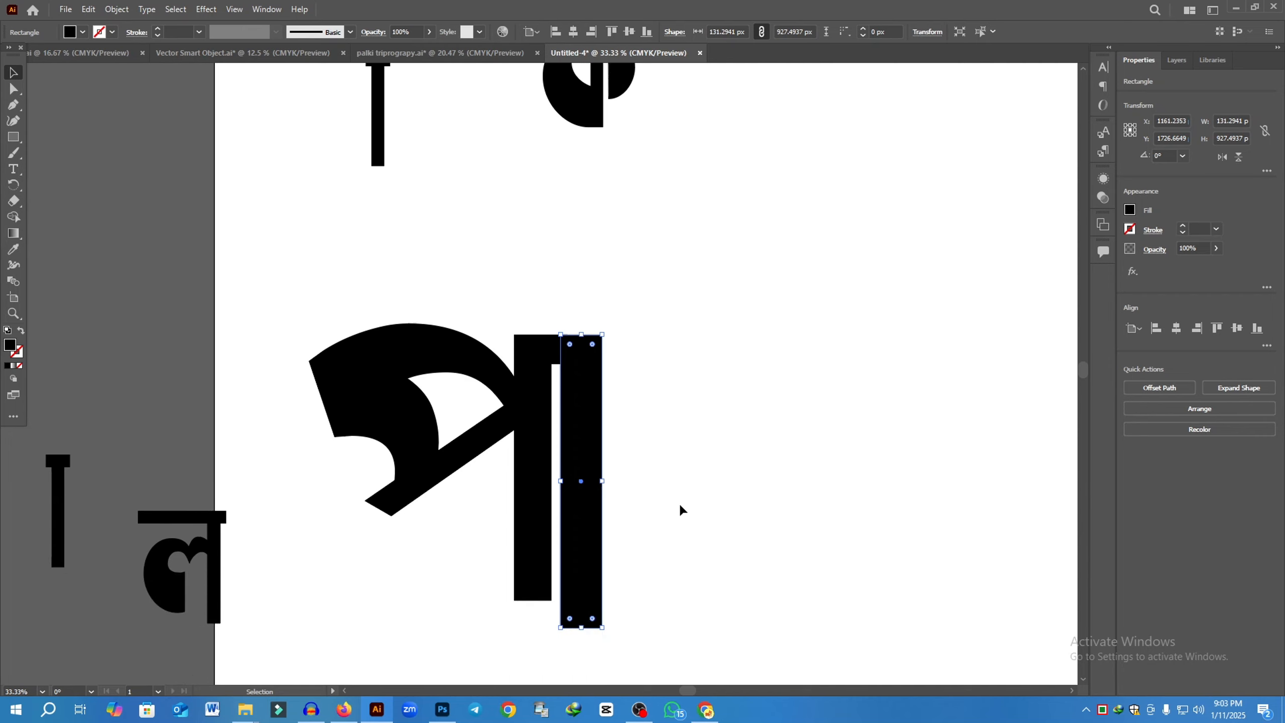
{"action": "scroll", "coordinate": [644, 450], "scroll_direction": "up", "scroll_amount": 2}
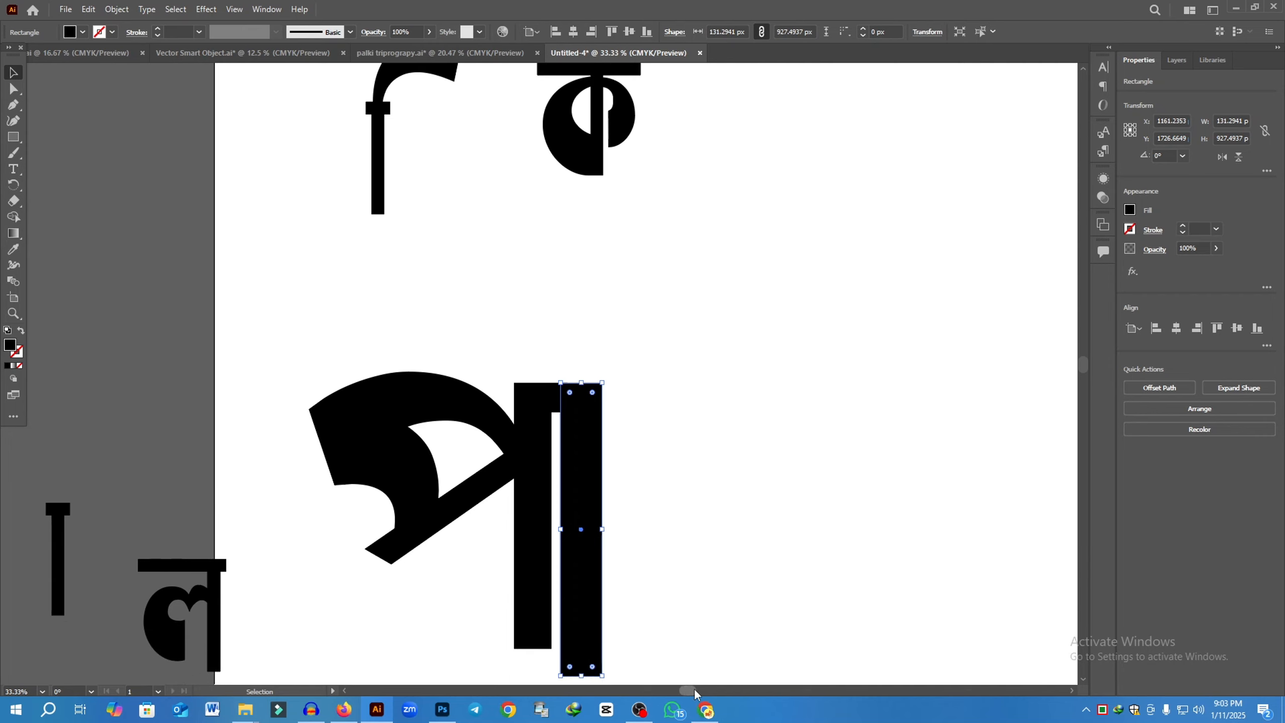
{"action": "left_click_drag", "start_coordinate": [693, 688], "coordinate": [702, 689]}
{"action": "scroll", "coordinate": [625, 419], "scroll_direction": "up", "scroll_amount": 2}
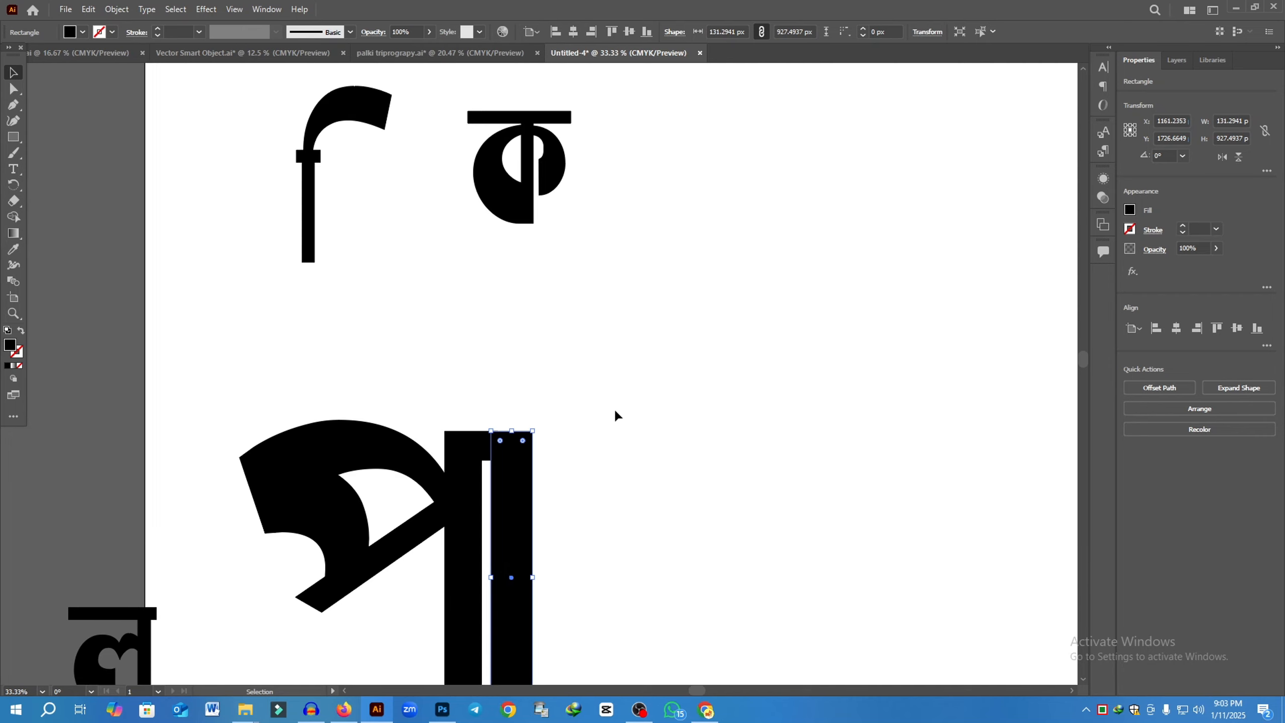
{"action": "left_click_drag", "start_coordinate": [321, 194], "coordinate": [585, 367]}
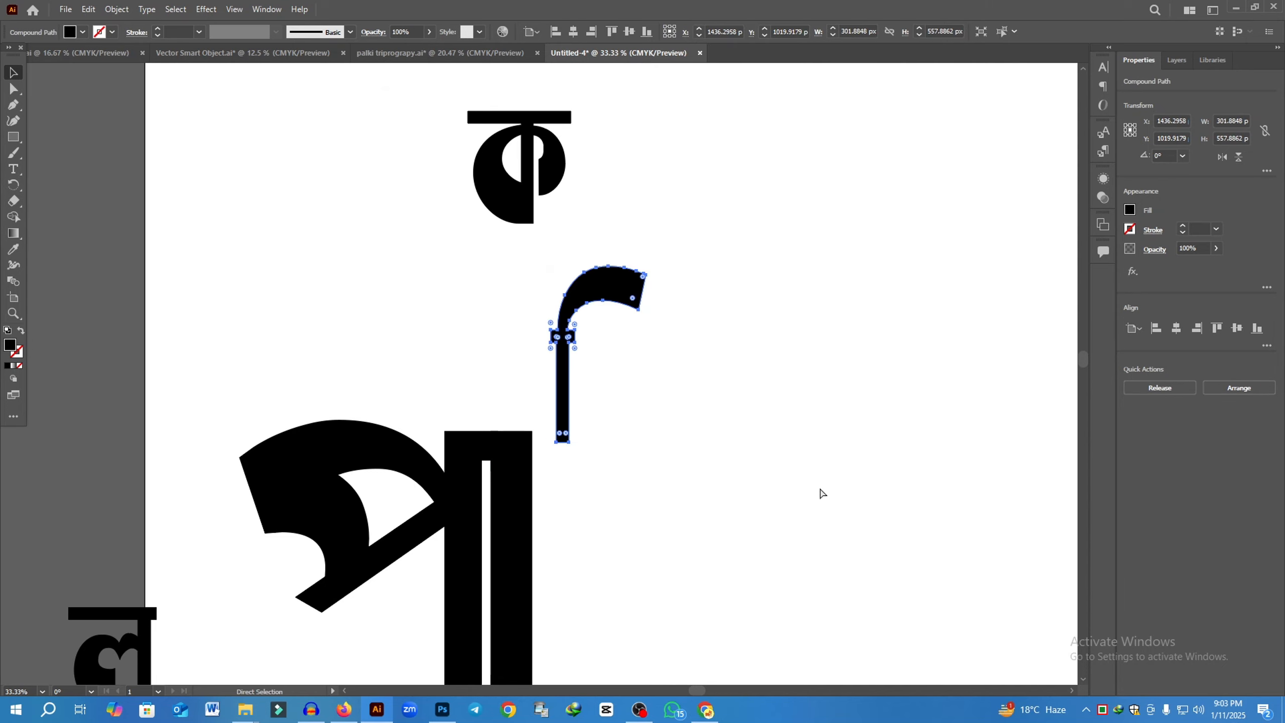
{"action": "left_click", "coordinate": [780, 428], "text": "ctrl+alt"}
{"action": "left_click", "coordinate": [780, 428], "text": "ctrl+alt"}
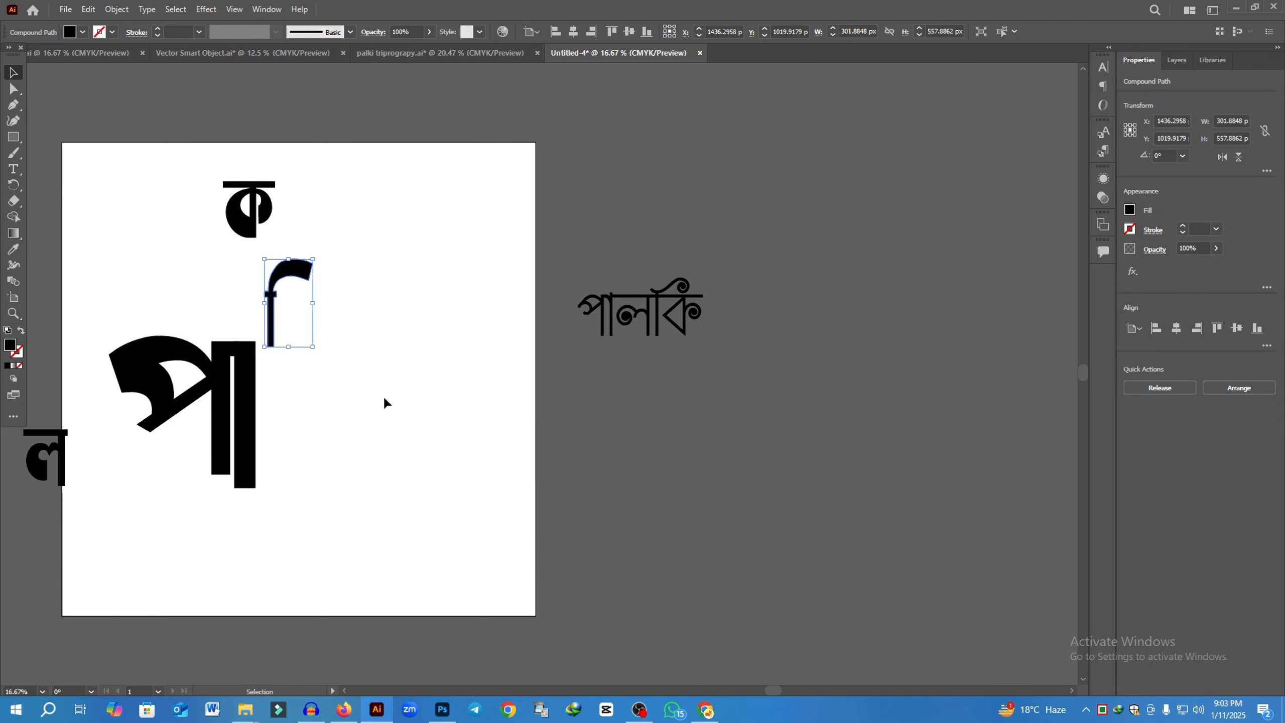
{"action": "left_click", "coordinate": [366, 395]}
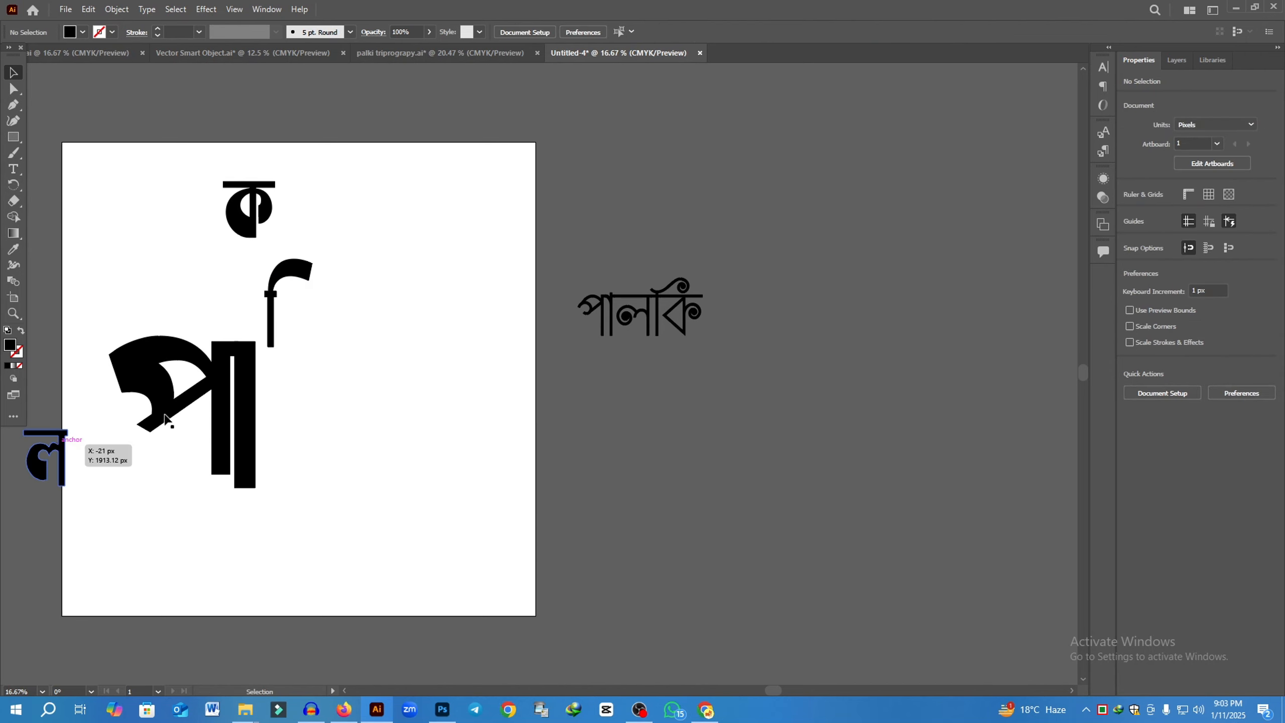
{"action": "left_click_drag", "start_coordinate": [273, 295], "coordinate": [399, 200]}
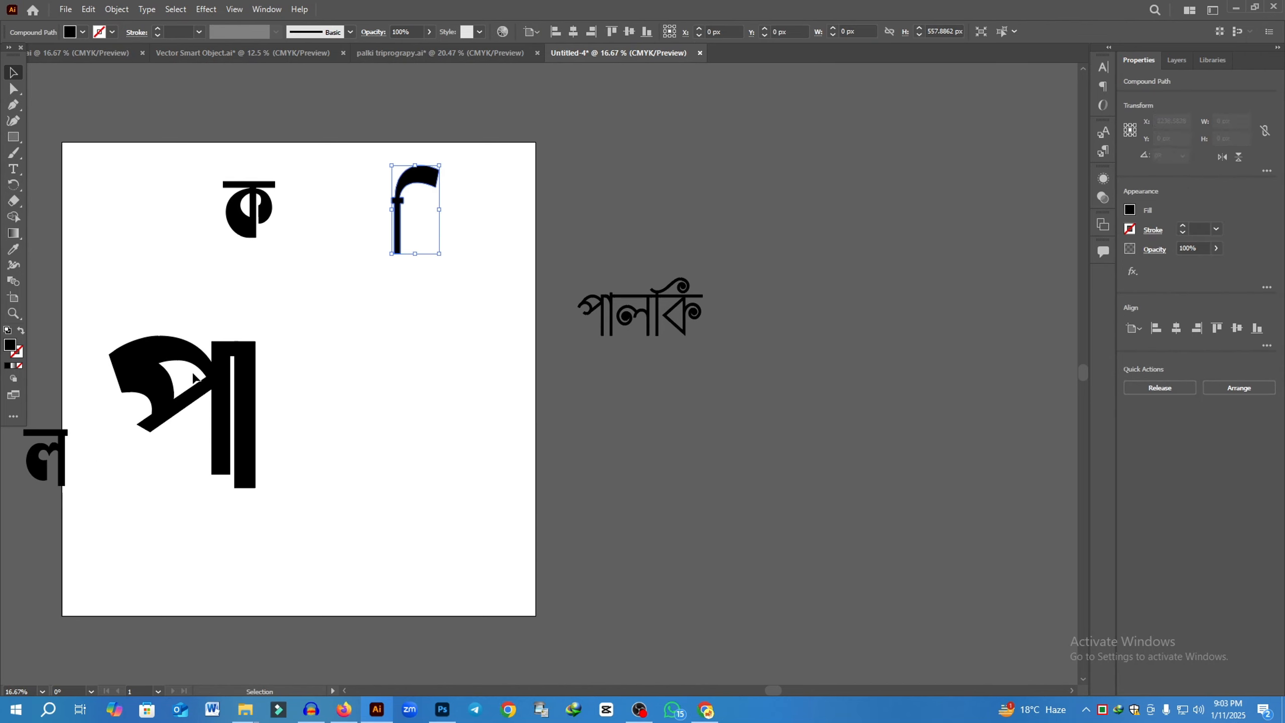
Place the bold ল beside the vertical bar, enlarge it to about 831 by 1063 px, and shift it left over the bar.
{"action": "left_click_drag", "start_coordinate": [58, 438], "coordinate": [290, 353]}
{"action": "left_click_drag", "start_coordinate": [298, 400], "coordinate": [387, 513]}
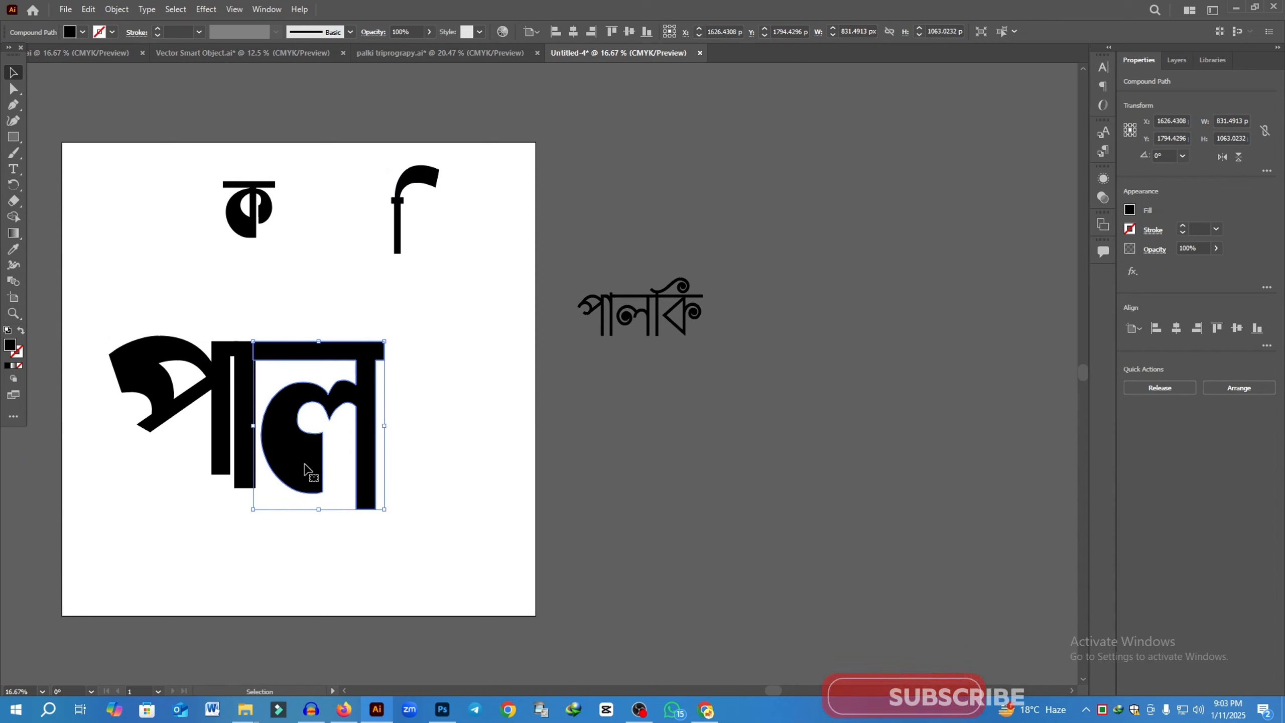
{"action": "left_click_drag", "start_coordinate": [307, 459], "coordinate": [292, 469]}
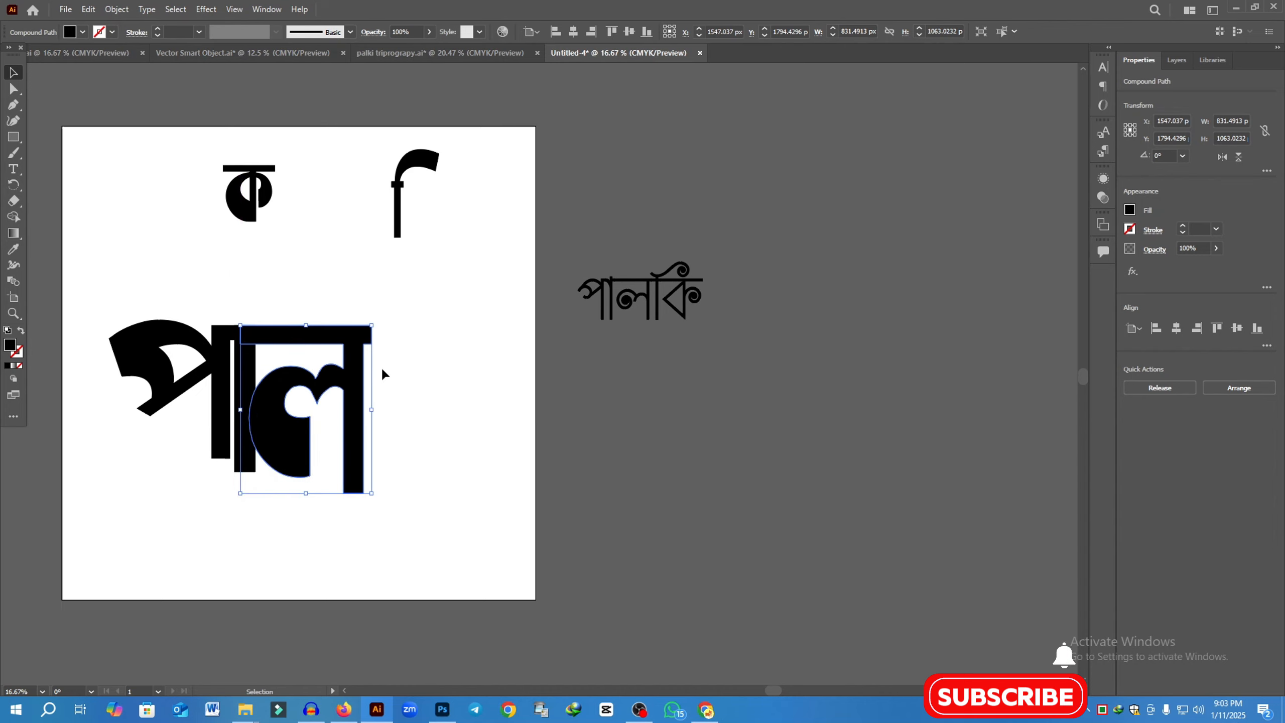
{"action": "scroll", "coordinate": [385, 366], "scroll_direction": "down", "scroll_amount": 2}
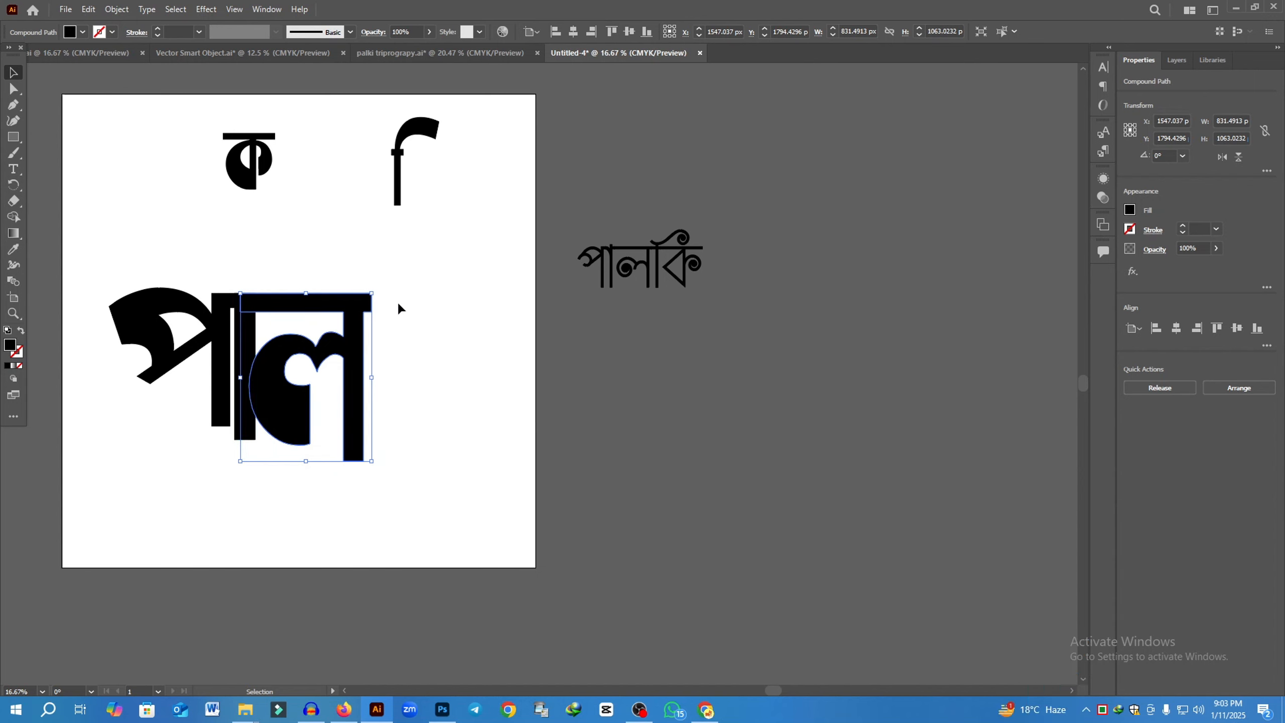
{"action": "left_click", "coordinate": [430, 318]}
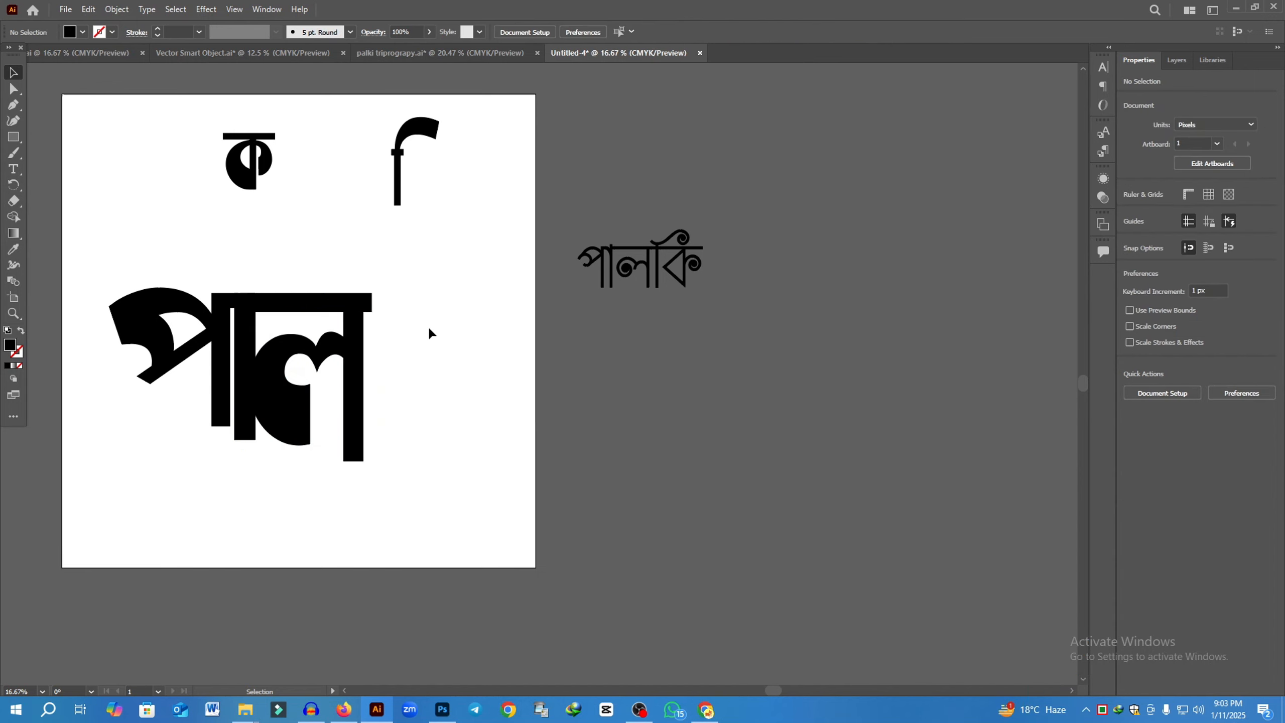
Nudge ল slightly further left over the vertical bar and group the two shapes.
{"action": "left_click_drag", "start_coordinate": [390, 287], "coordinate": [312, 414]}
{"action": "left_click_drag", "start_coordinate": [259, 462], "coordinate": [247, 476]}
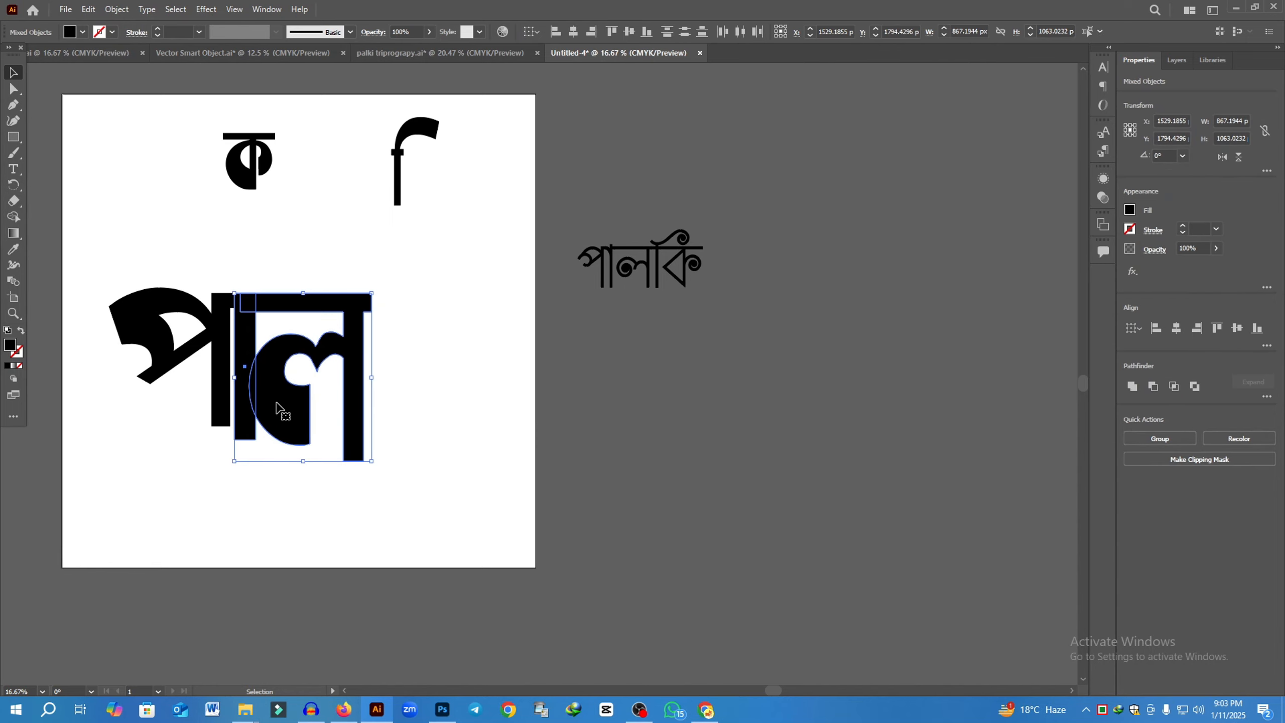
{"action": "left_click", "coordinate": [420, 366]}
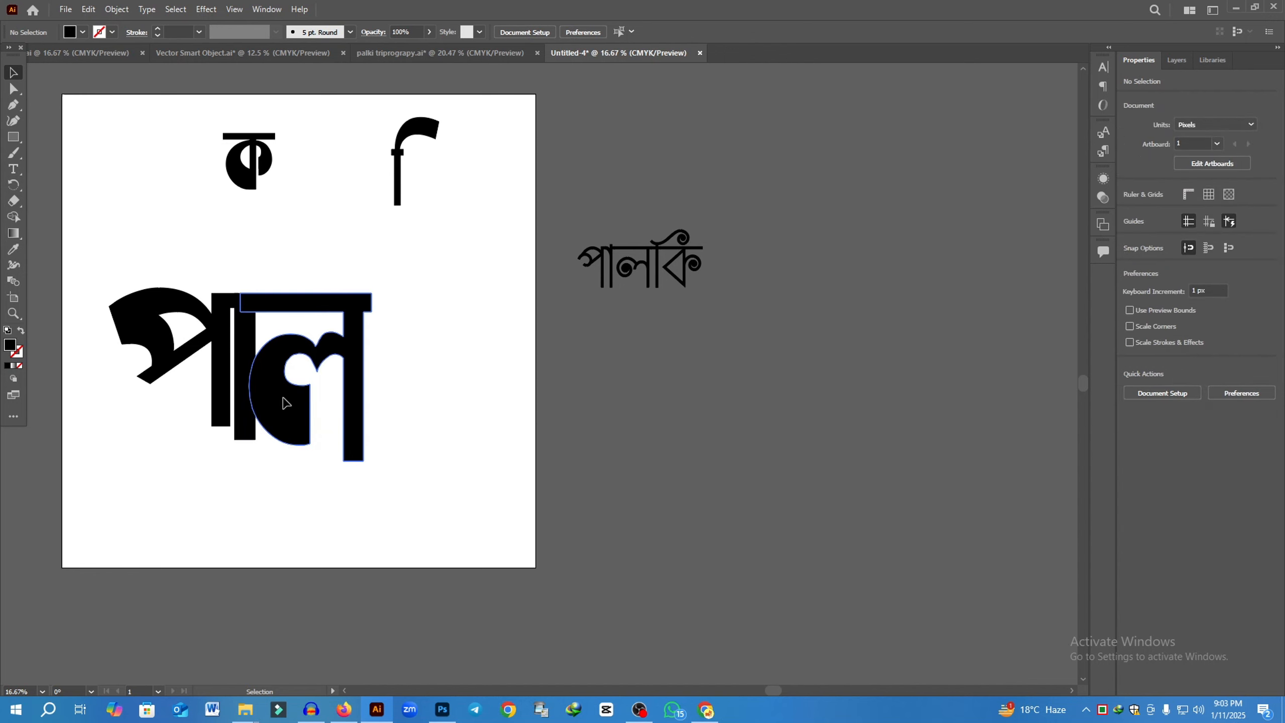
{"action": "left_click_drag", "start_coordinate": [286, 400], "coordinate": [281, 399]}
{"action": "left_click_drag", "start_coordinate": [391, 295], "coordinate": [257, 506]}
{"action": "left_click", "coordinate": [434, 355]}
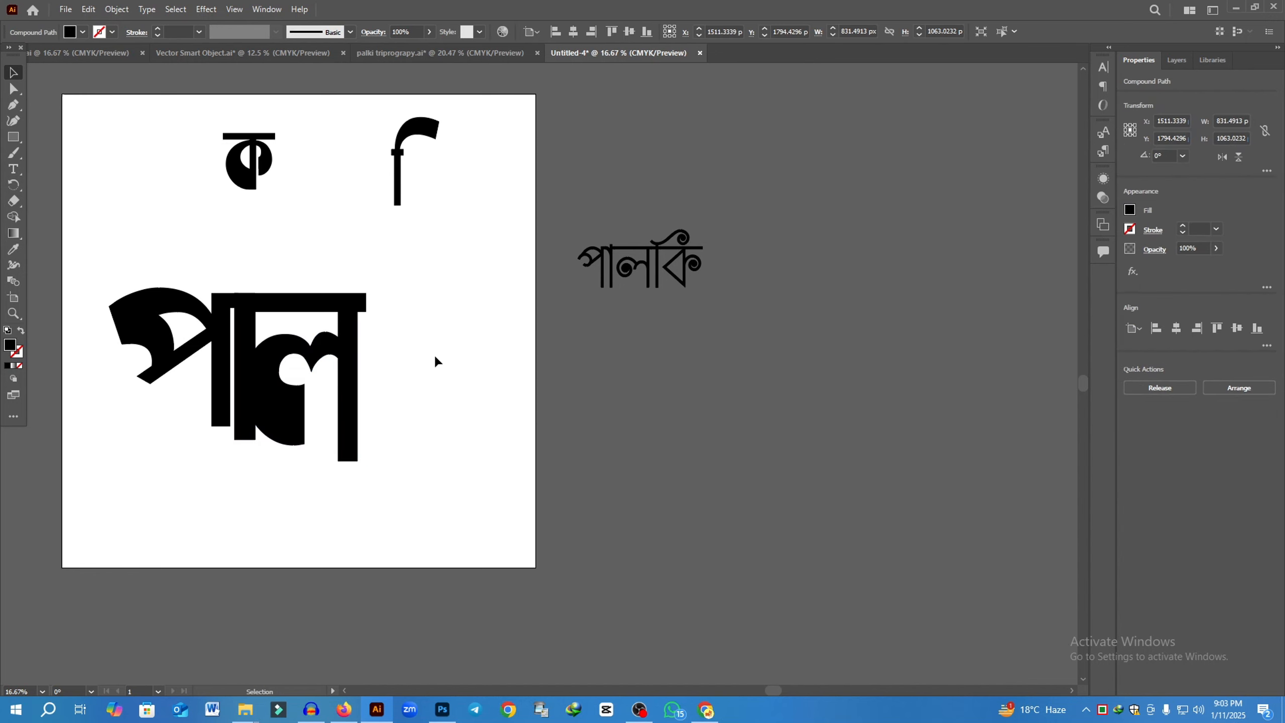
{"action": "left_click_drag", "start_coordinate": [405, 287], "coordinate": [251, 493]}
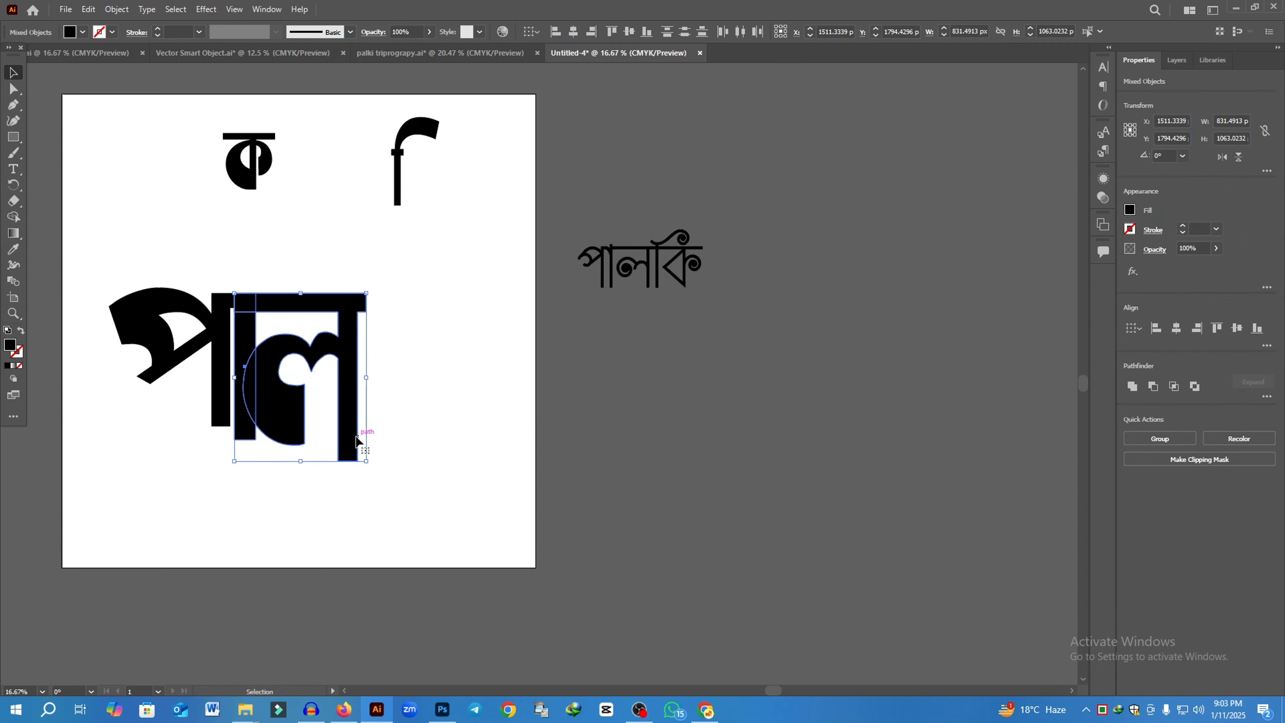
{"action": "left_click", "coordinate": [1171, 439]}
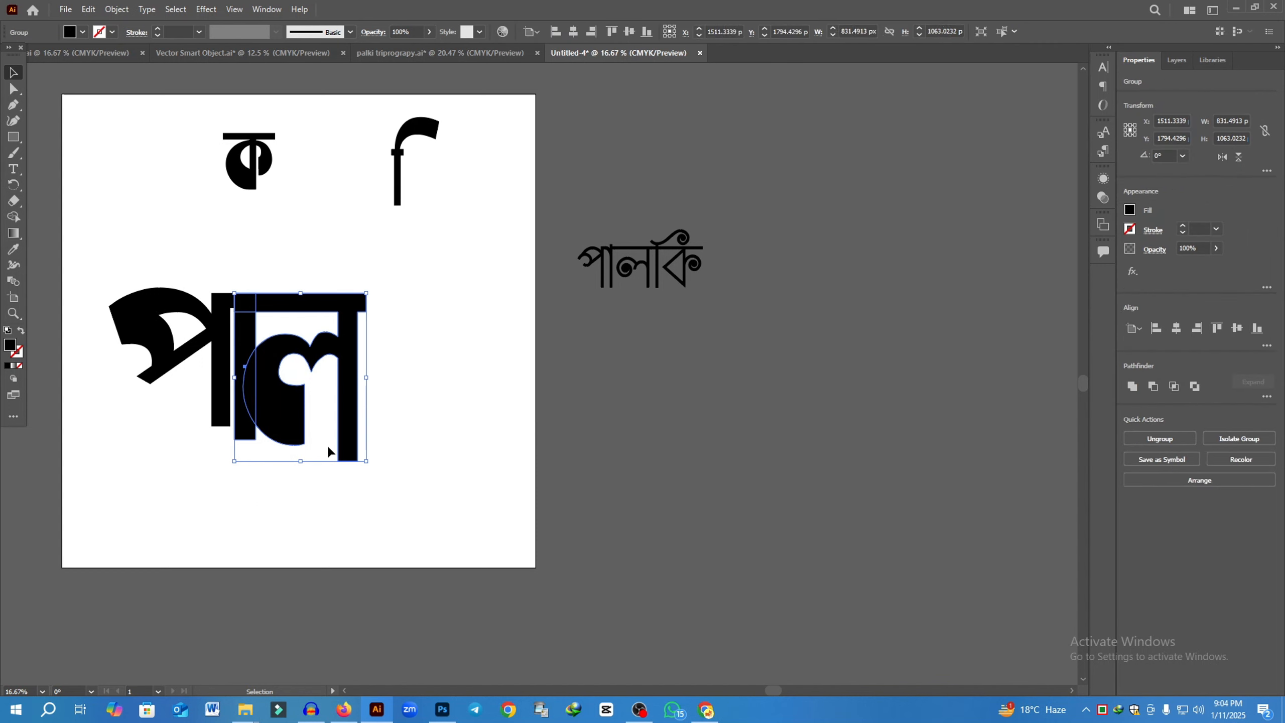
Apply Offset Path to the grouped bar and ল with a 30 px offset, Miter joins and a miter limit of 4.
{"action": "left_click", "coordinate": [117, 10]}
{"action": "mouse_move", "coordinate": [199, 327]}
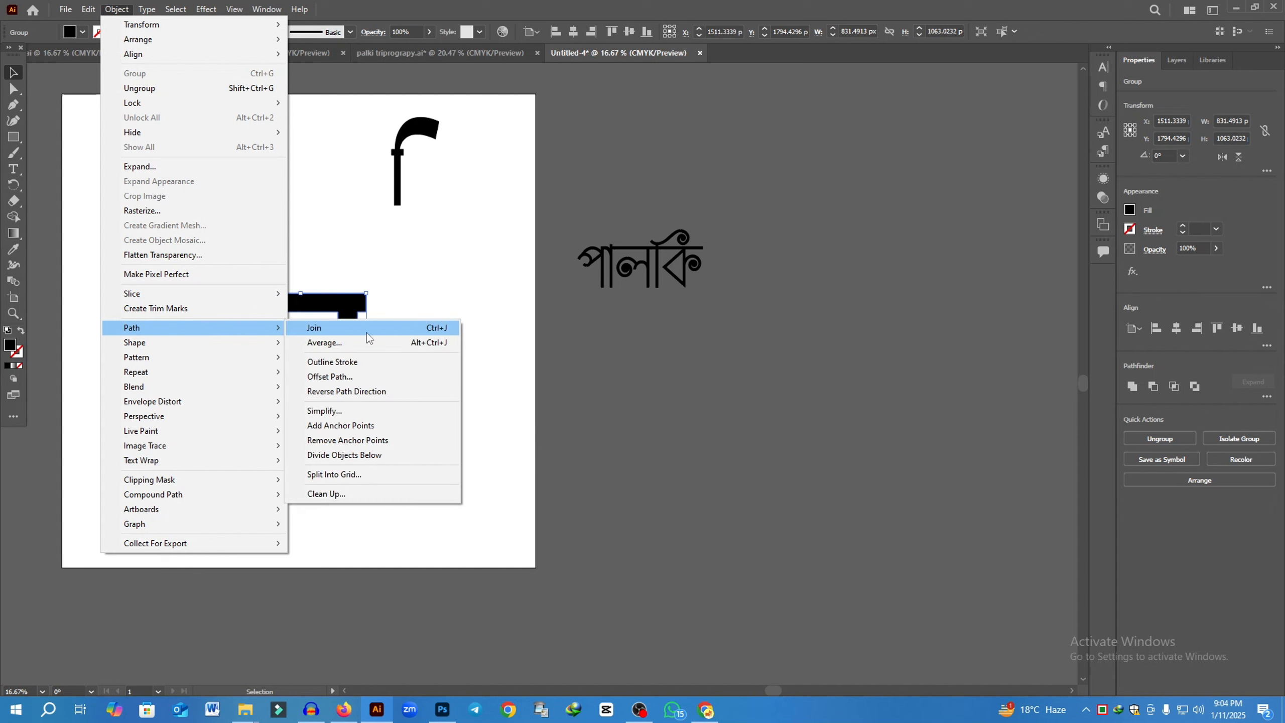
{"action": "left_click", "coordinate": [397, 378]}
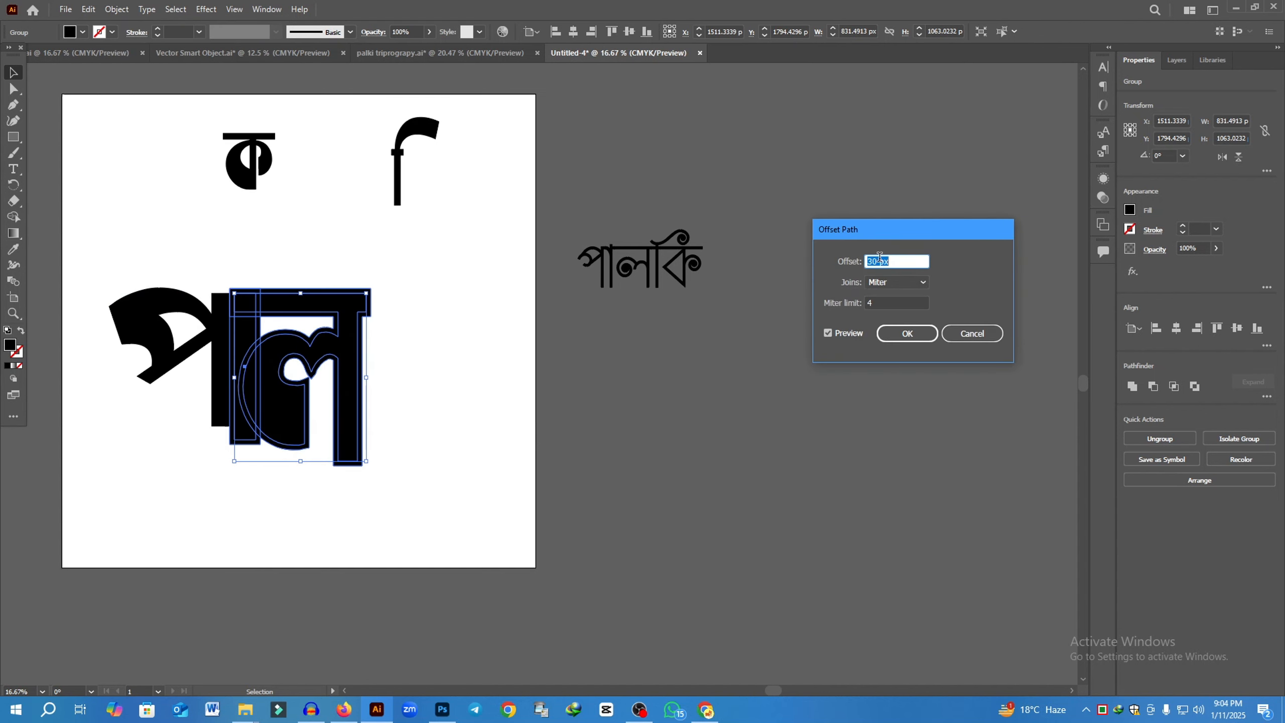
{"action": "left_click", "coordinate": [907, 334]}
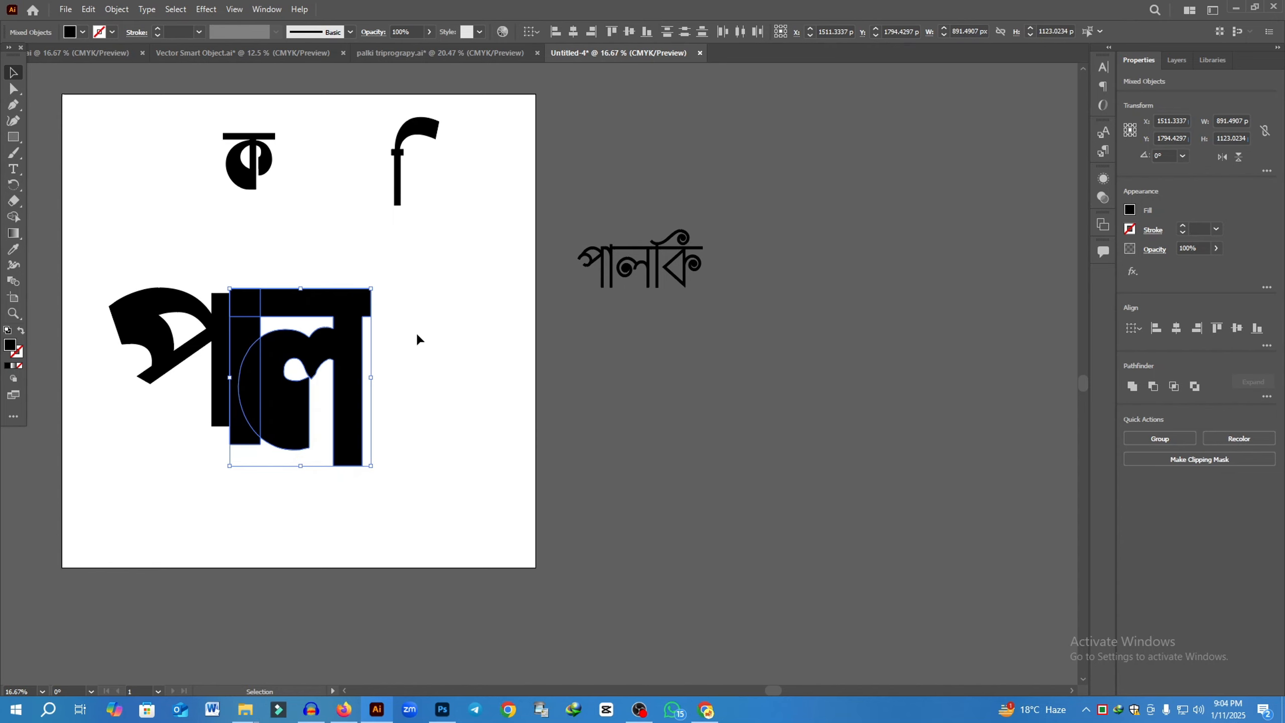
Ungroup the bar, ল and their offset outlines so that each shape can be selected separately.
{"action": "left_click_drag", "start_coordinate": [410, 291], "coordinate": [283, 478]}
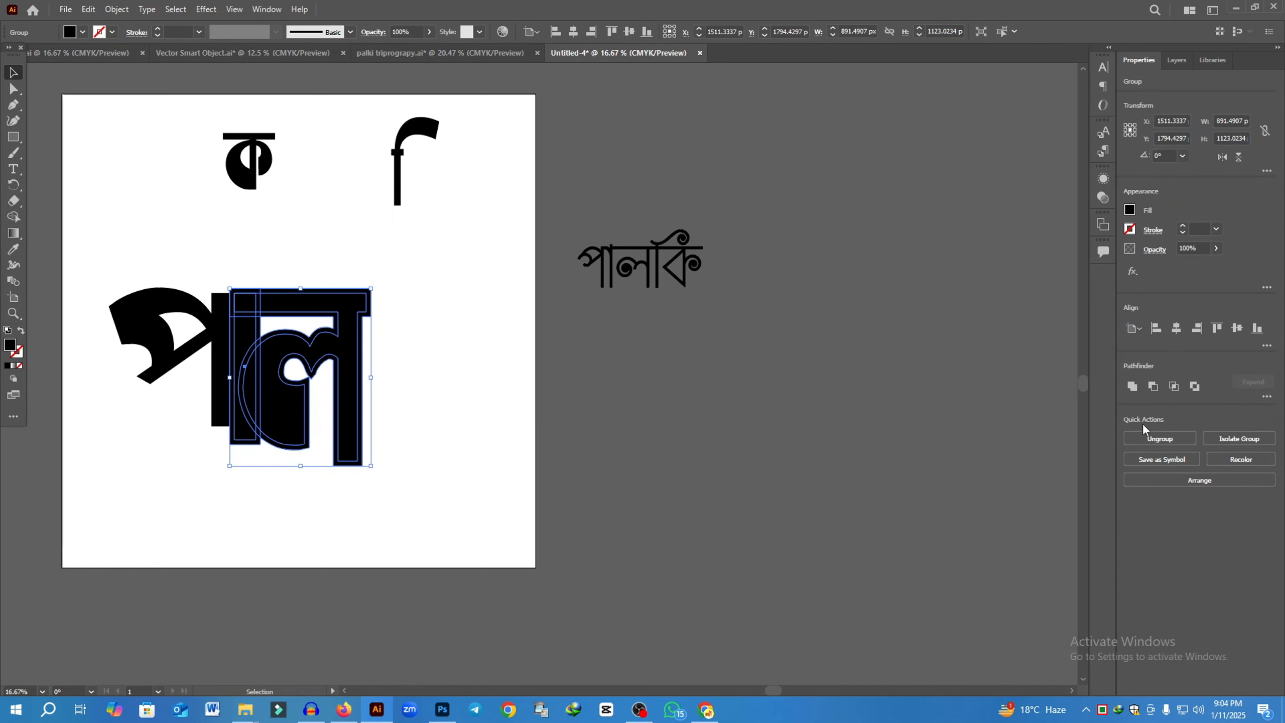
{"action": "left_click", "coordinate": [1178, 438]}
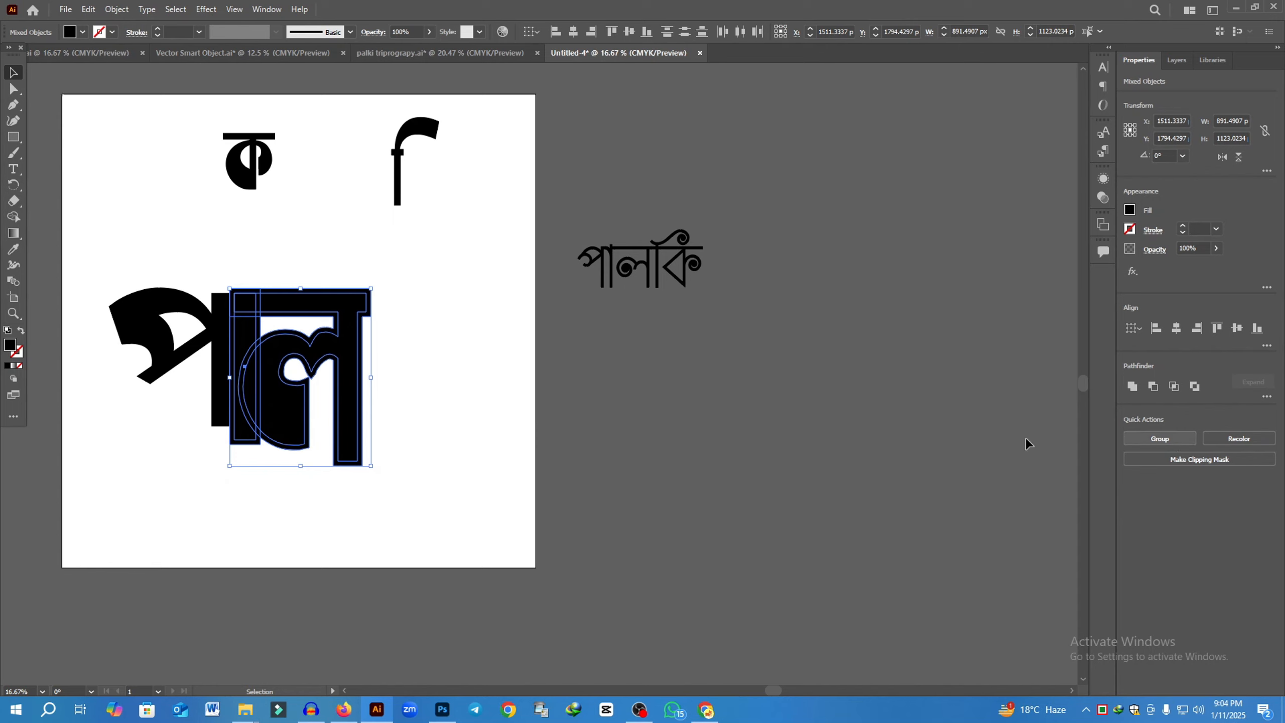
{"action": "left_click", "coordinate": [431, 342]}
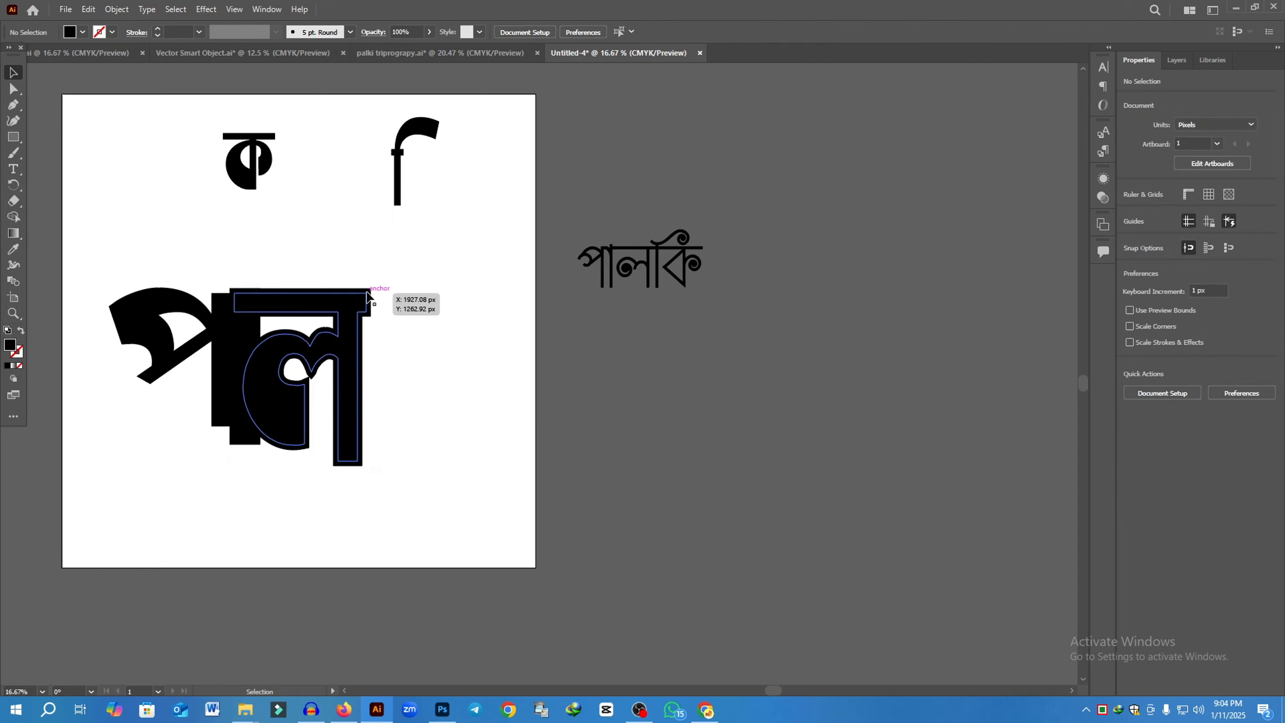
{"action": "left_click", "coordinate": [369, 295]}
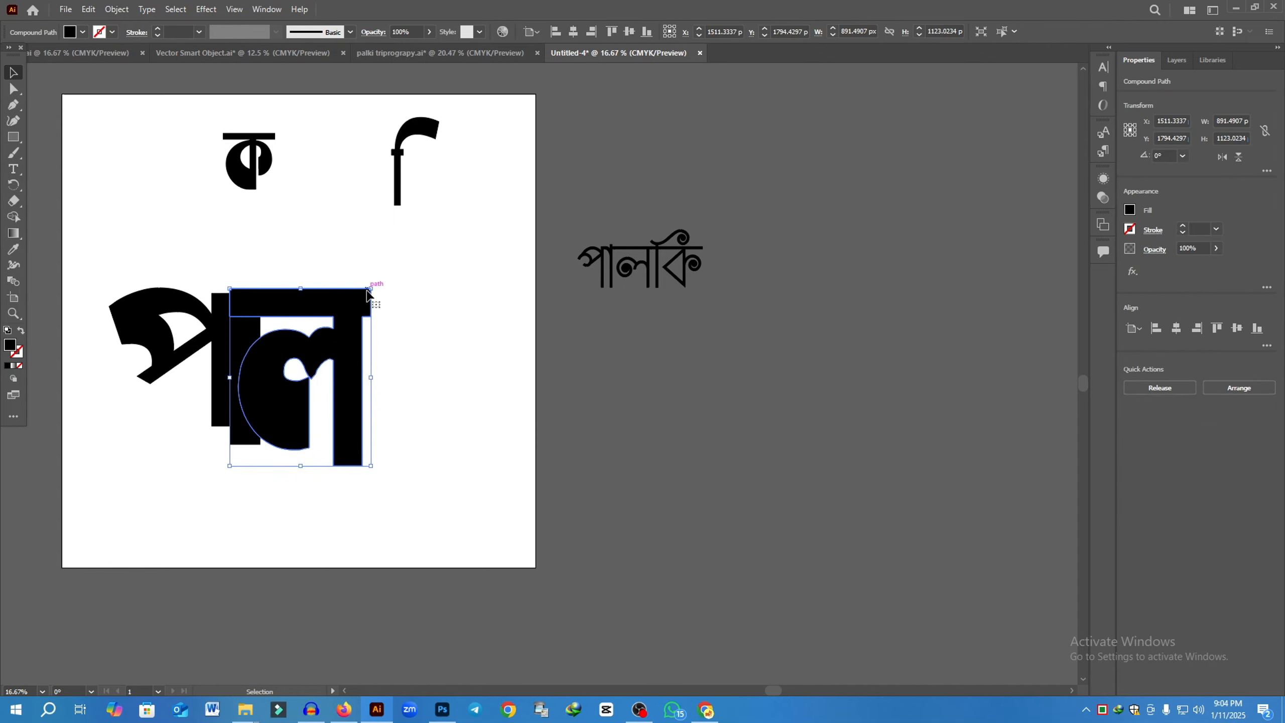
{"action": "left_click", "coordinate": [422, 302]}
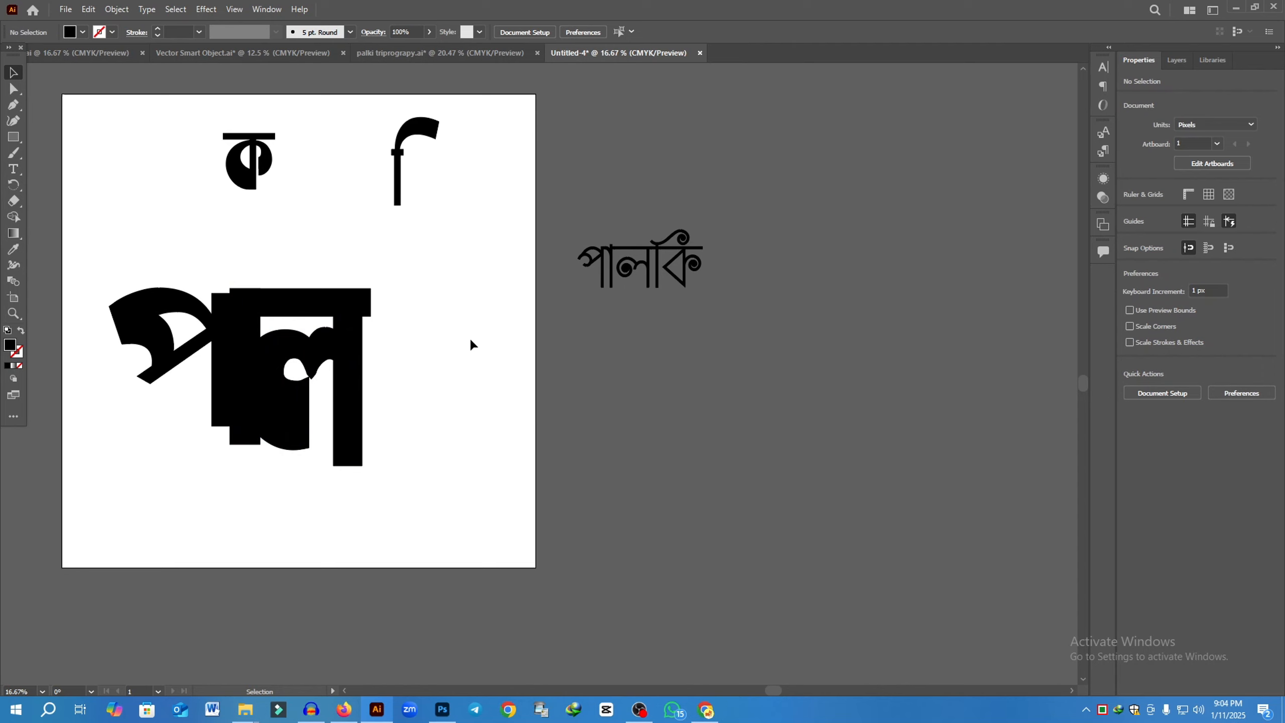
Divide the overlapping bar, ল and their offset outlines with Pathfinder Divide, and ungroup the resulting pieces.
{"action": "left_click_drag", "start_coordinate": [412, 299], "coordinate": [279, 483]}
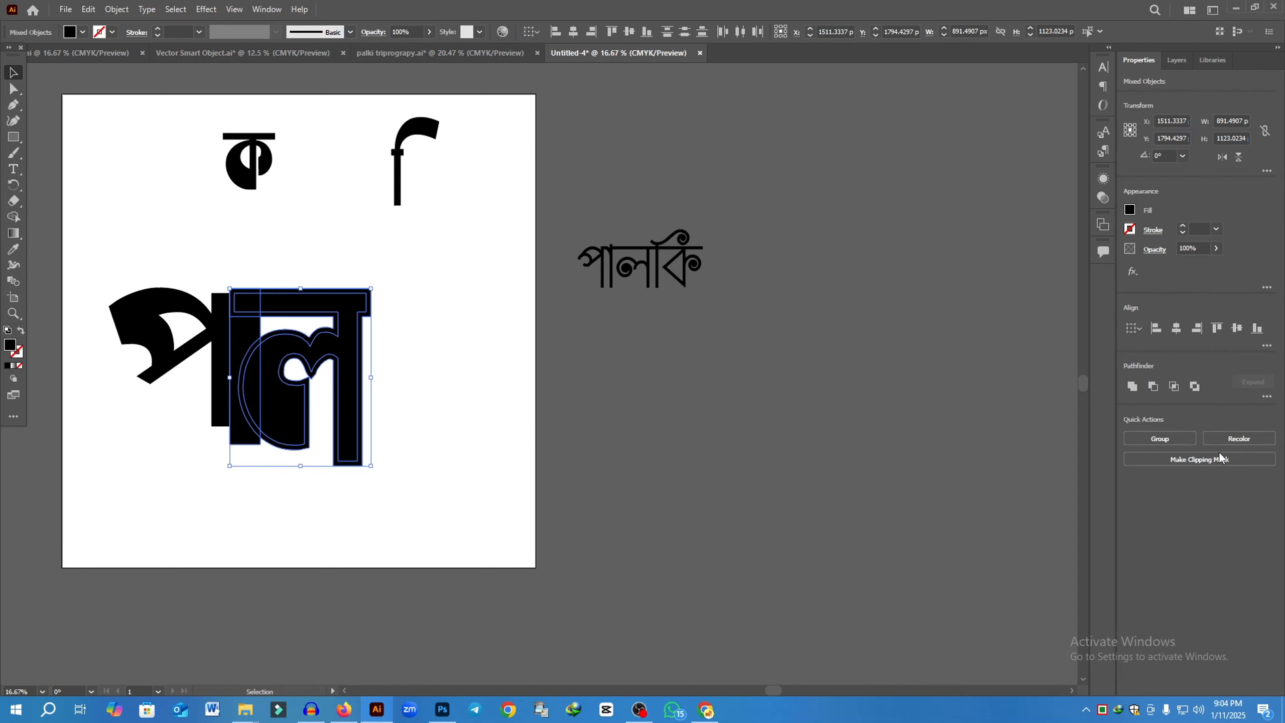
{"action": "left_click", "coordinate": [1267, 397]}
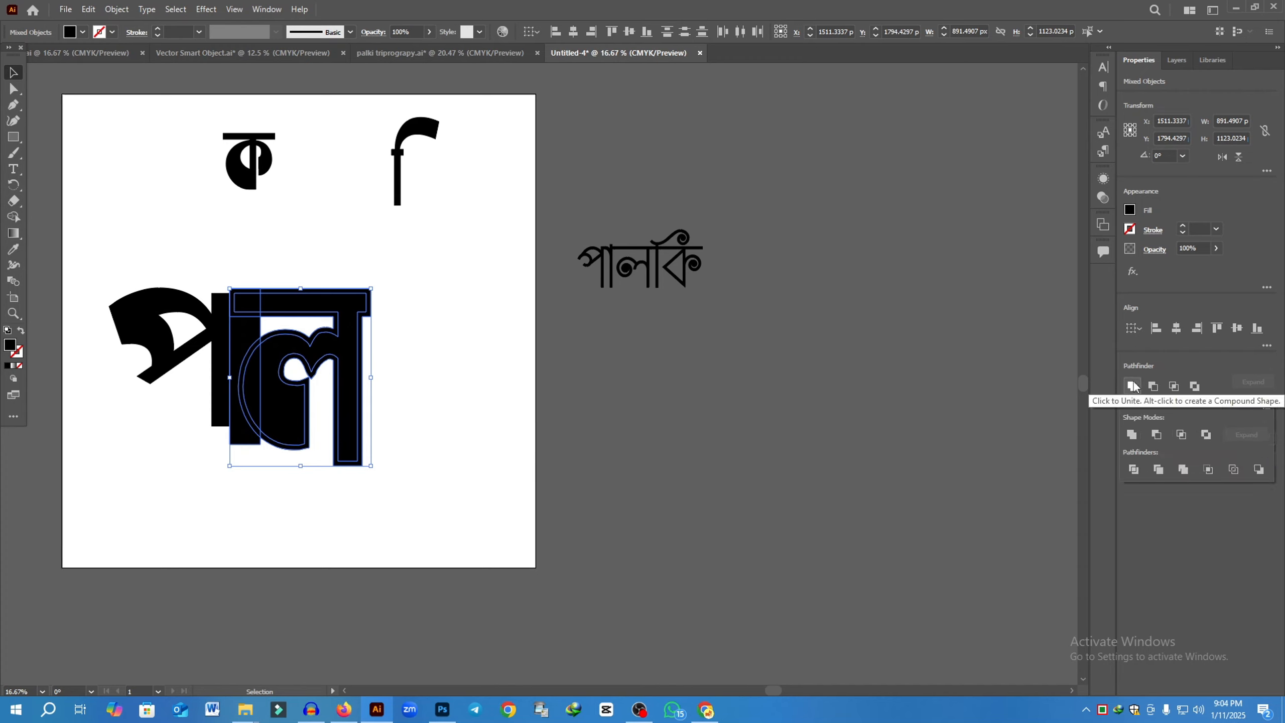
{"action": "left_click", "coordinate": [1133, 464]}
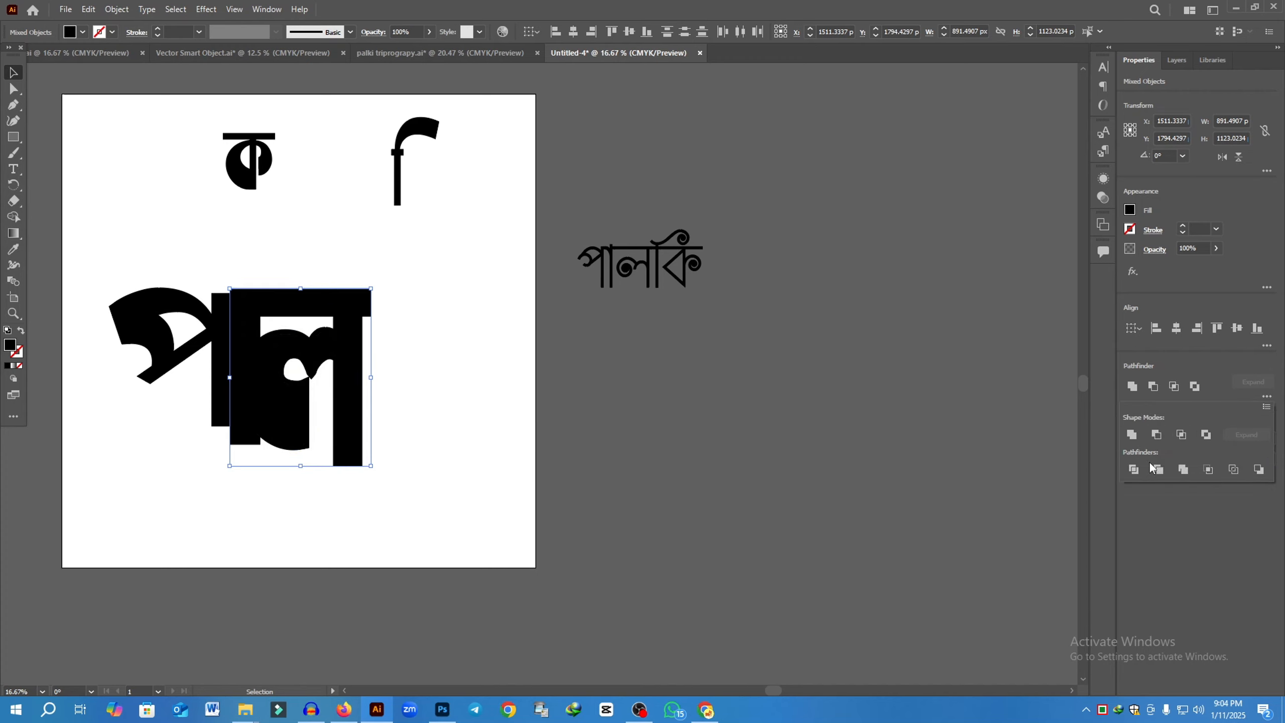
{"action": "left_click", "coordinate": [446, 405]}
{"action": "left_click_drag", "start_coordinate": [425, 287], "coordinate": [260, 522]}
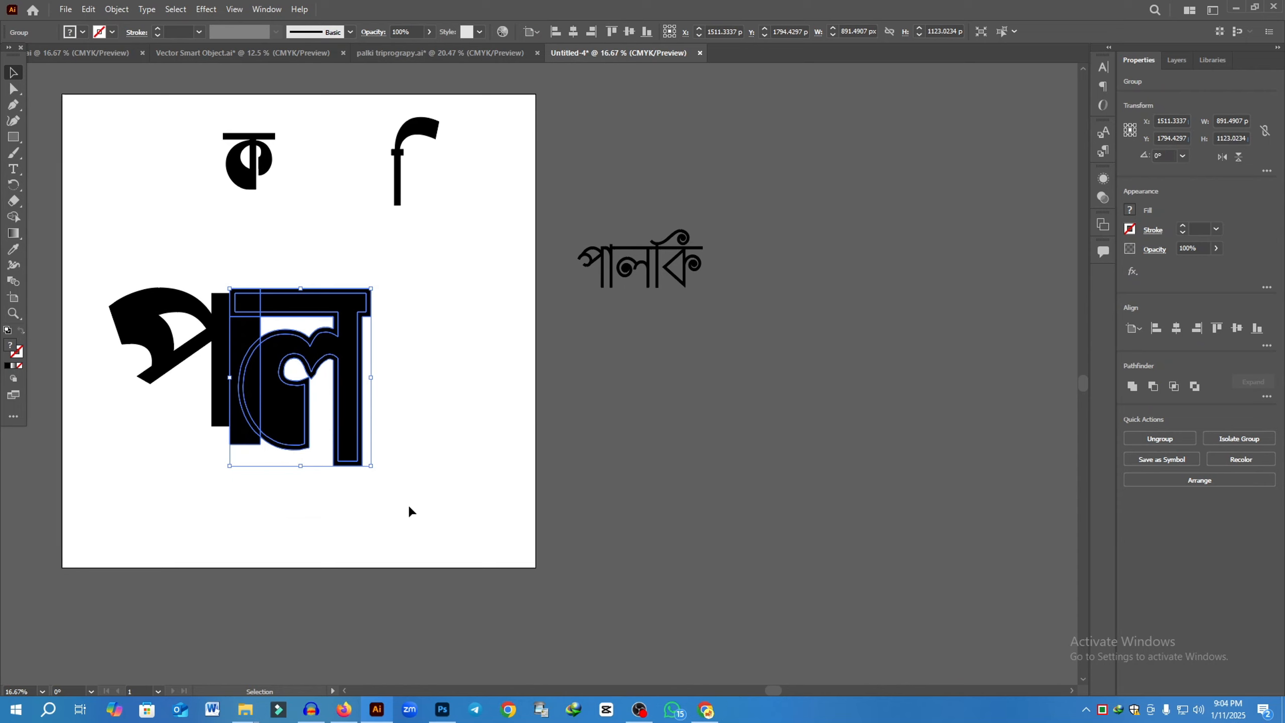
{"action": "left_click", "coordinate": [1152, 440]}
{"action": "left_click", "coordinate": [436, 402]}
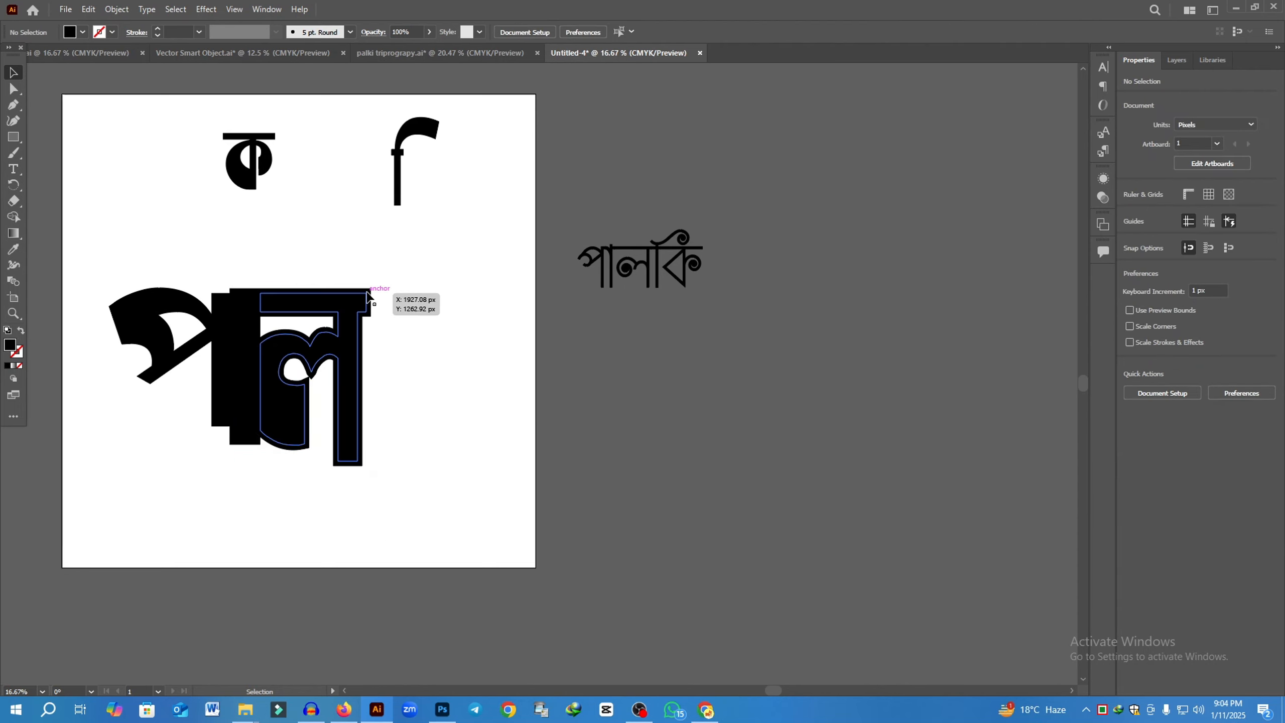
Delete the outer offset outline around ল and the offset piece along the upper edge of the bar.
{"action": "left_click", "coordinate": [354, 296]}
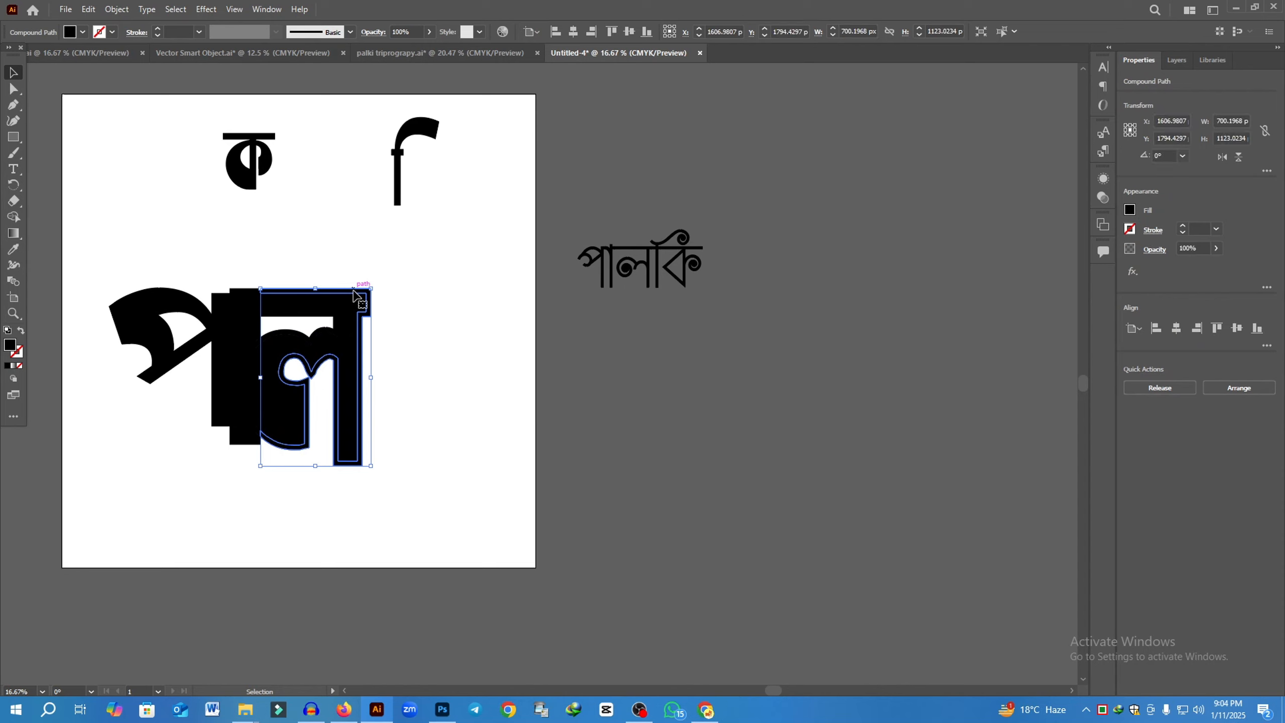
{"action": "key", "text": "Delete"}
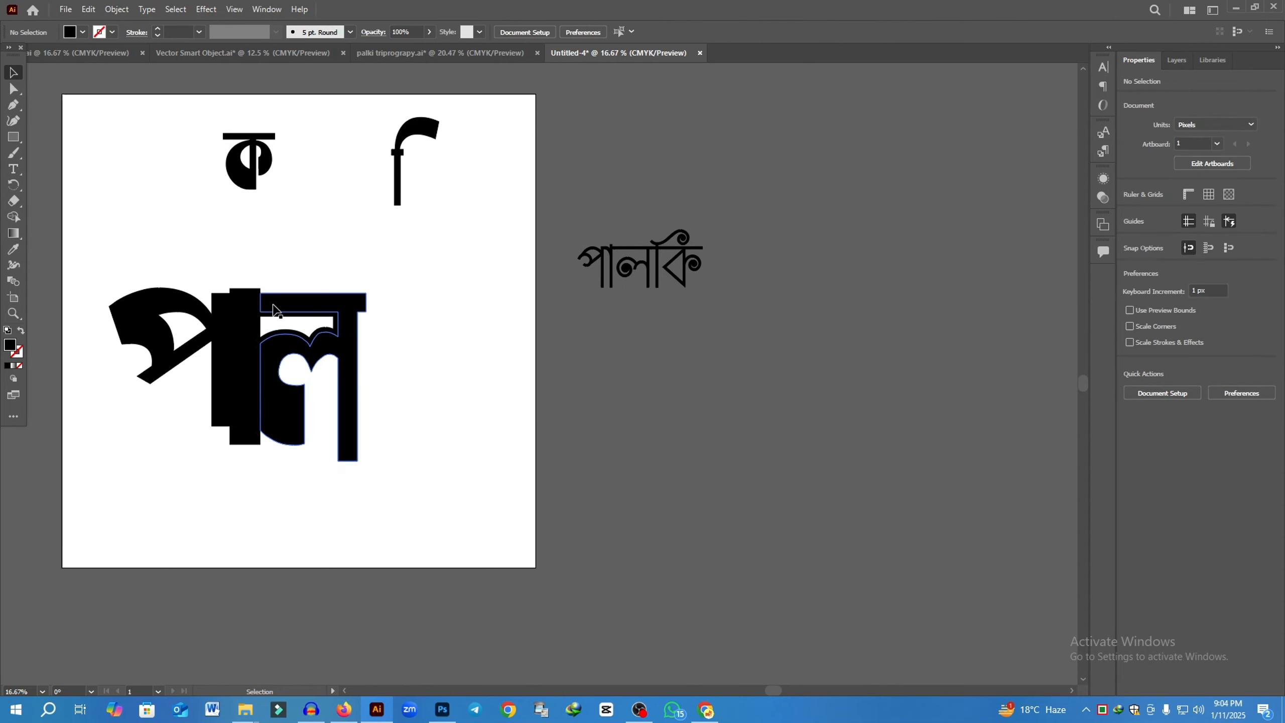
{"action": "left_click", "coordinate": [252, 289]}
{"action": "key", "text": "Delete"}
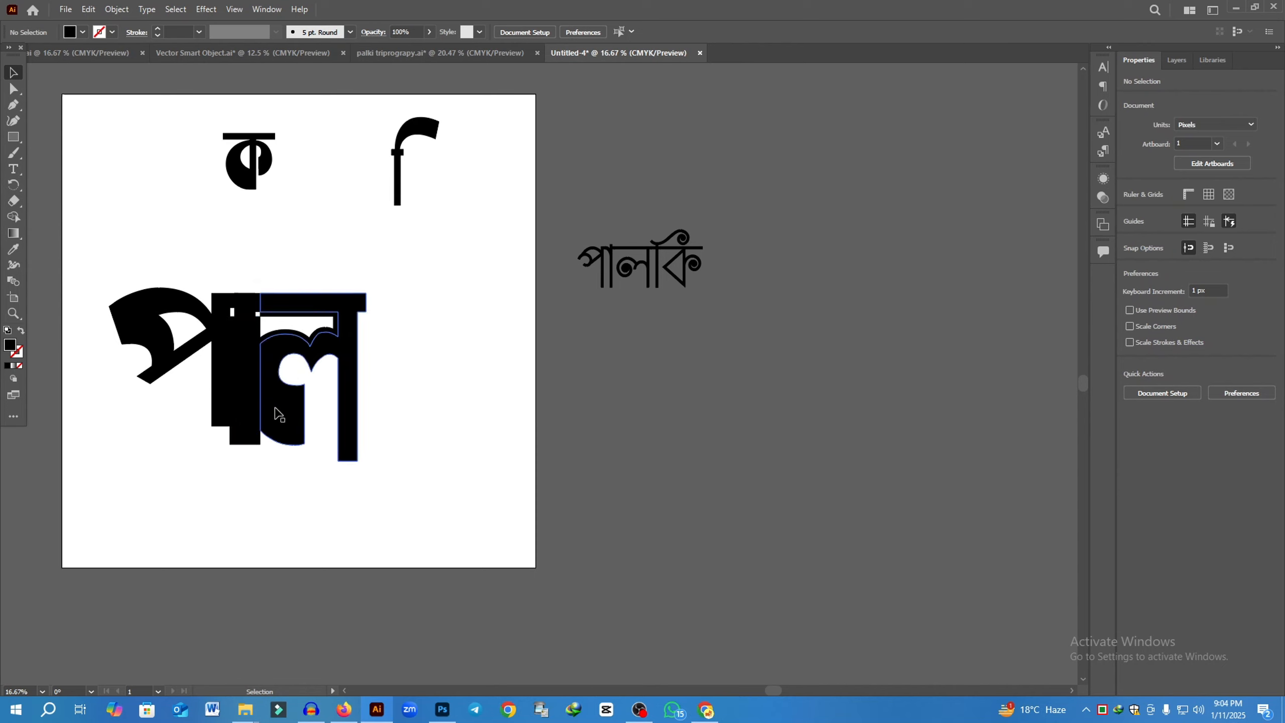
{"action": "left_click", "coordinate": [293, 421]}
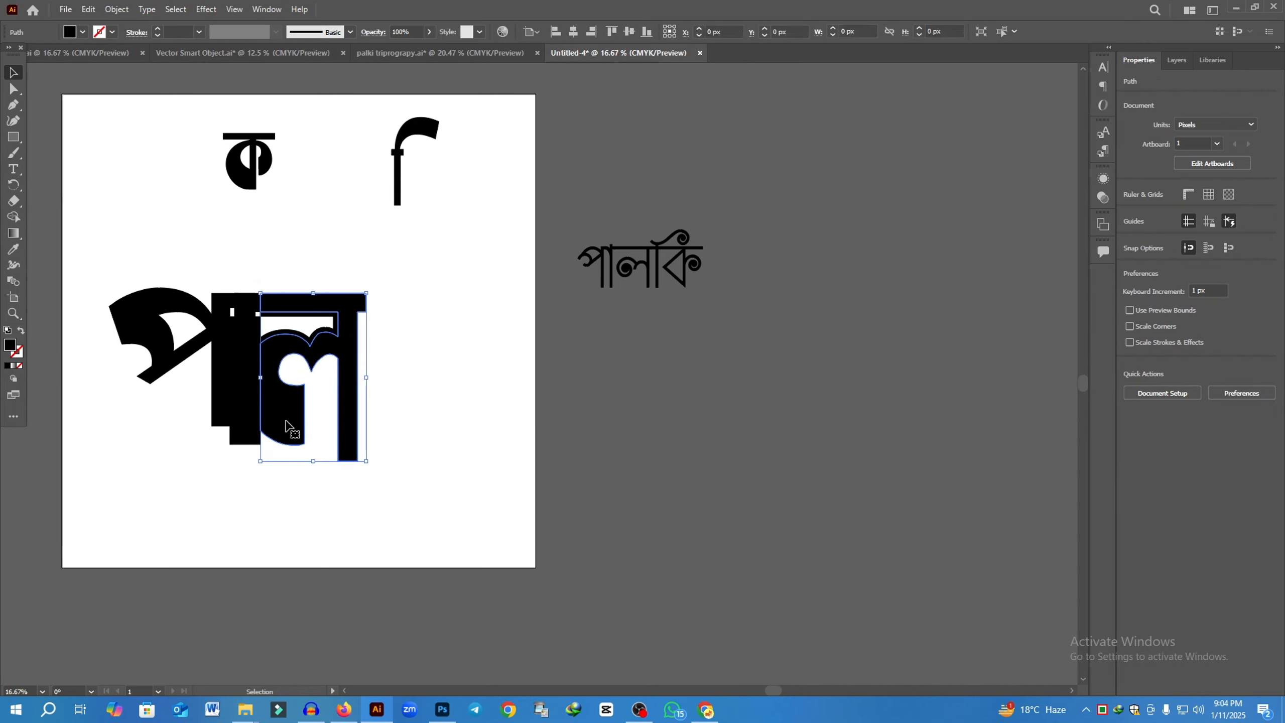
{"action": "left_click", "coordinate": [399, 380]}
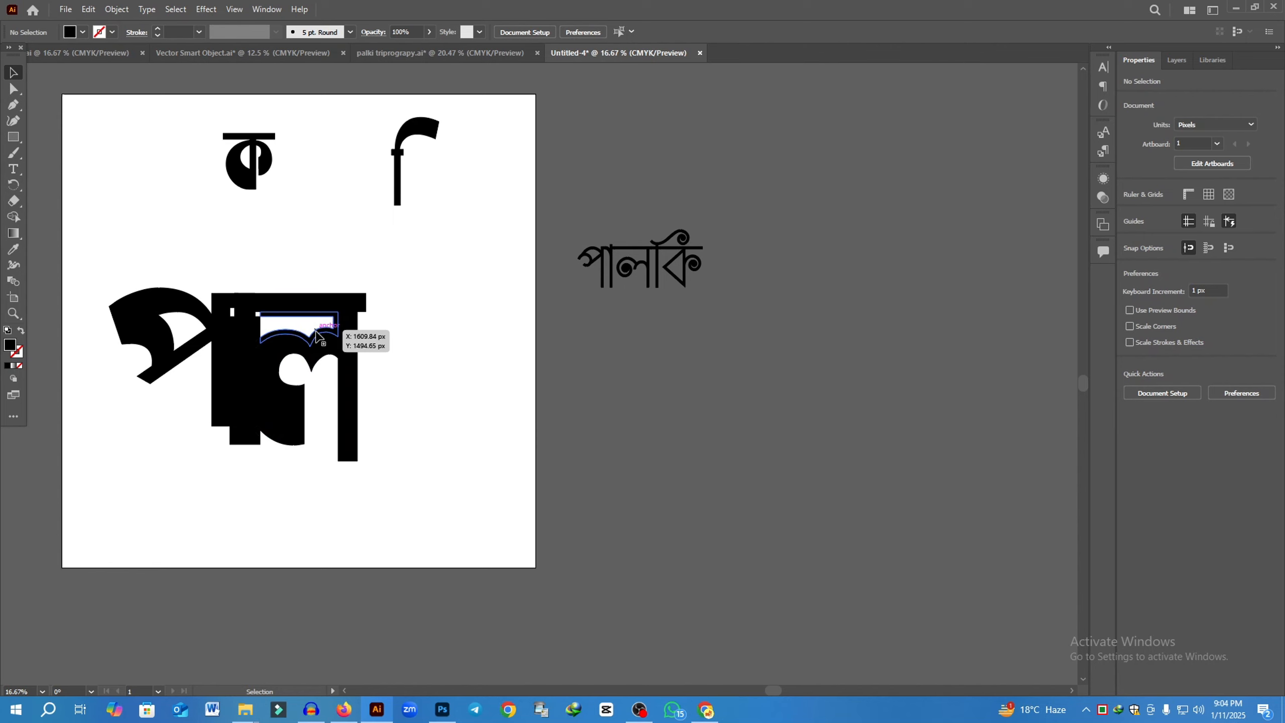
Delete the leftover pieces between the vertical bar and ল to leave a clean gap between them.
{"action": "left_click", "coordinate": [259, 333]}
{"action": "key", "text": "Delete"}
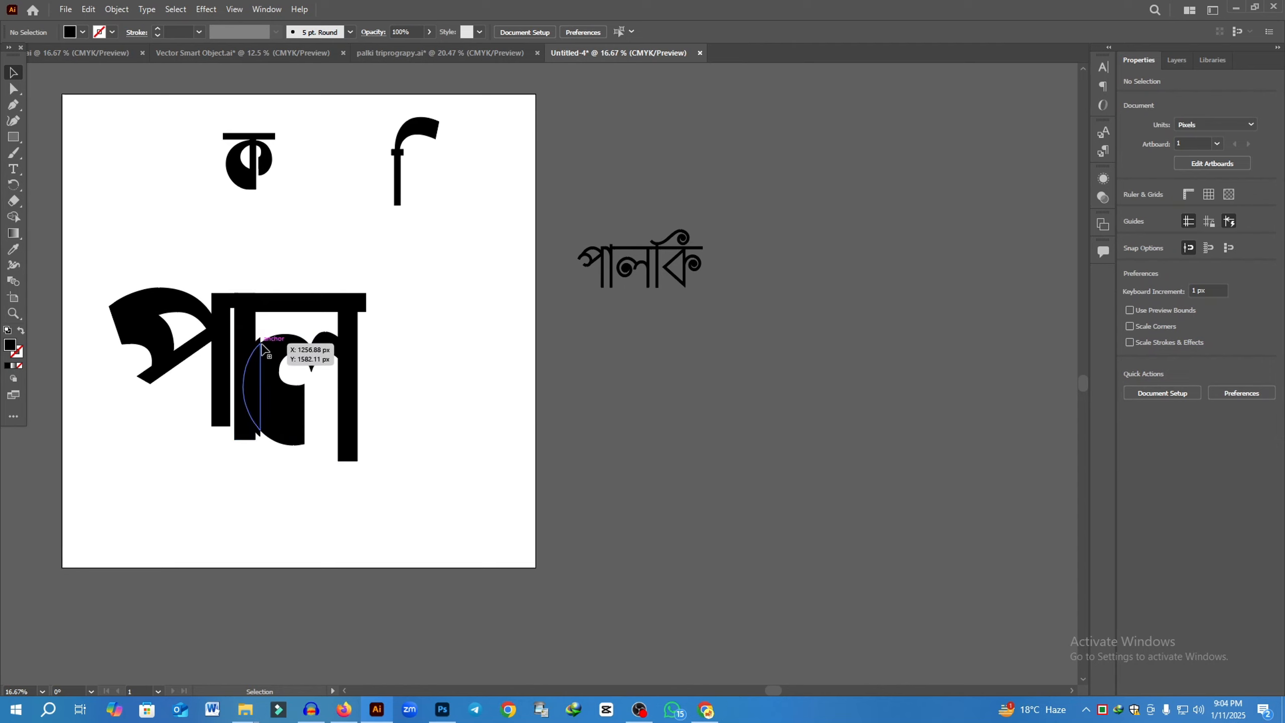
{"action": "left_click", "coordinate": [260, 348]}
{"action": "key", "text": "Delete"}
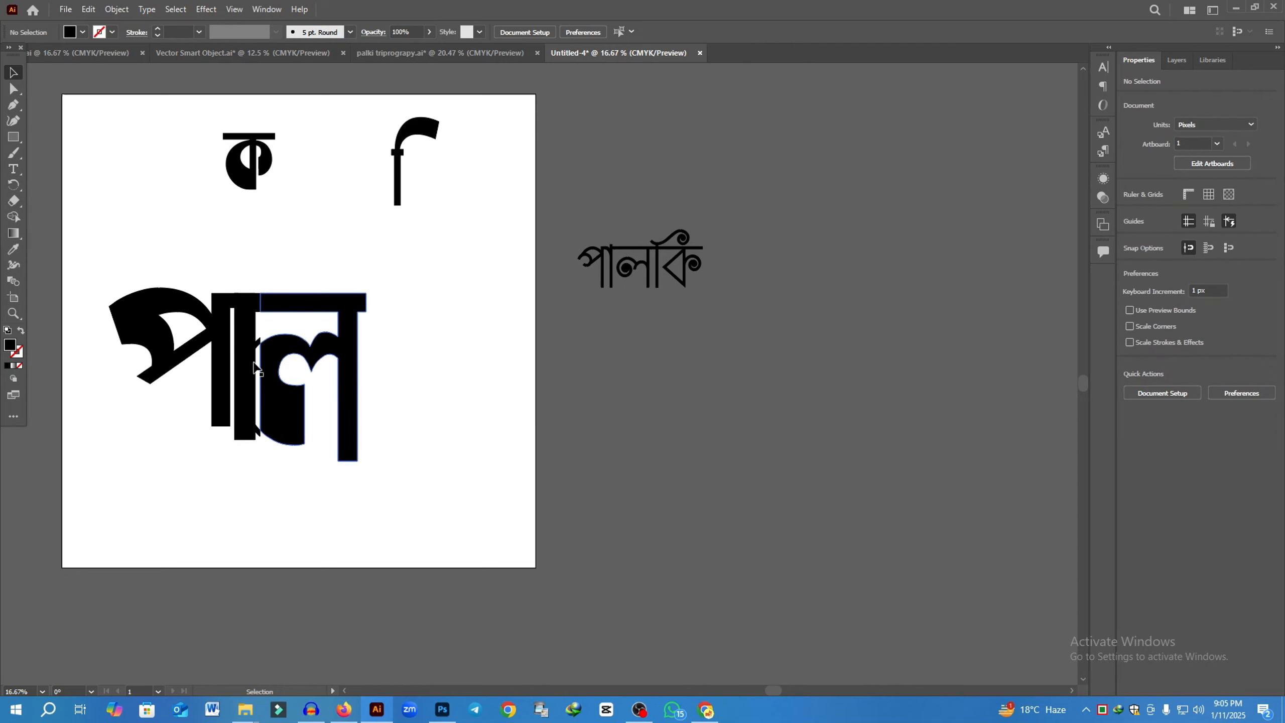
{"action": "left_click", "coordinate": [259, 347]}
{"action": "key", "text": "Delete"}
Draw a vertical rectangle about 161 by 1131 px against the right end of ল, starting at its headline.
{"action": "scroll", "coordinate": [411, 415], "scroll_direction": "up", "scroll_amount": 1}
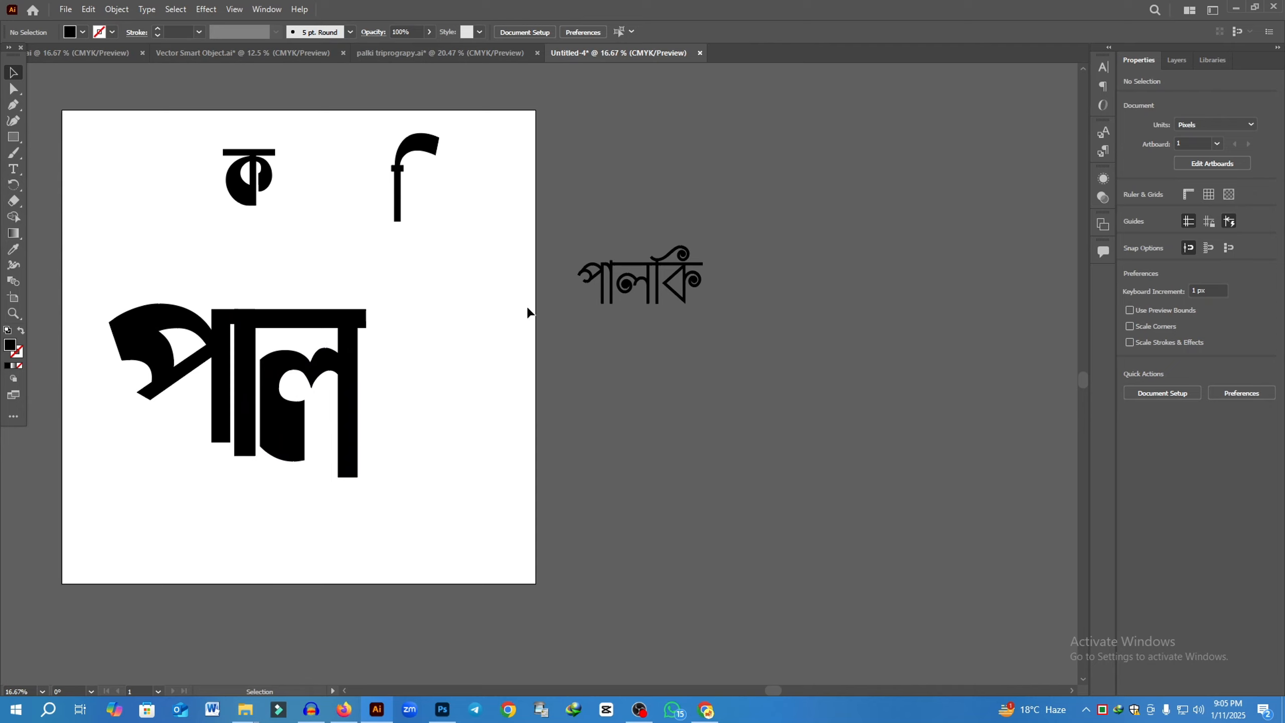
{"action": "left_click", "coordinate": [14, 139]}
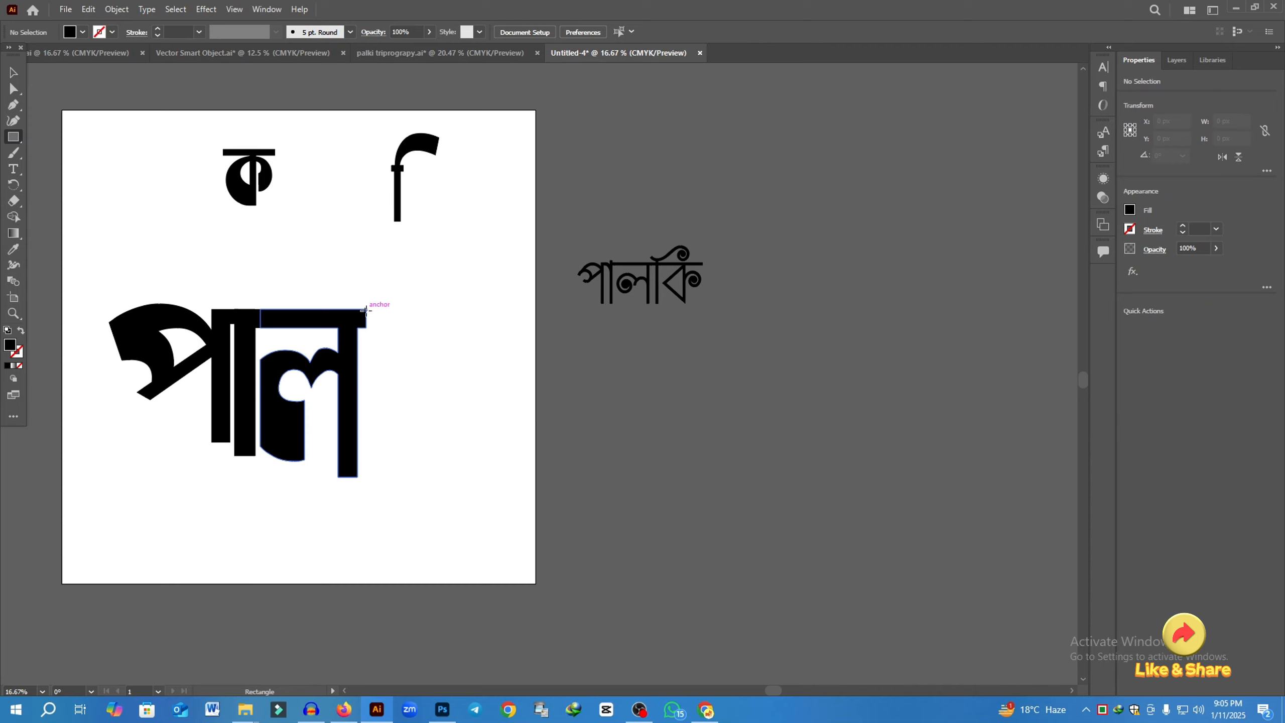
{"action": "mouse_move", "coordinate": [364, 309]}
{"action": "left_mouse_down"}
{"action": "mouse_move", "coordinate": [380, 311]}
{"action": "mouse_move", "coordinate": [389, 337]}
{"action": "mouse_move", "coordinate": [391, 488]}
{"action": "left_mouse_up"}
{"action": "left_click", "coordinate": [14, 74]}
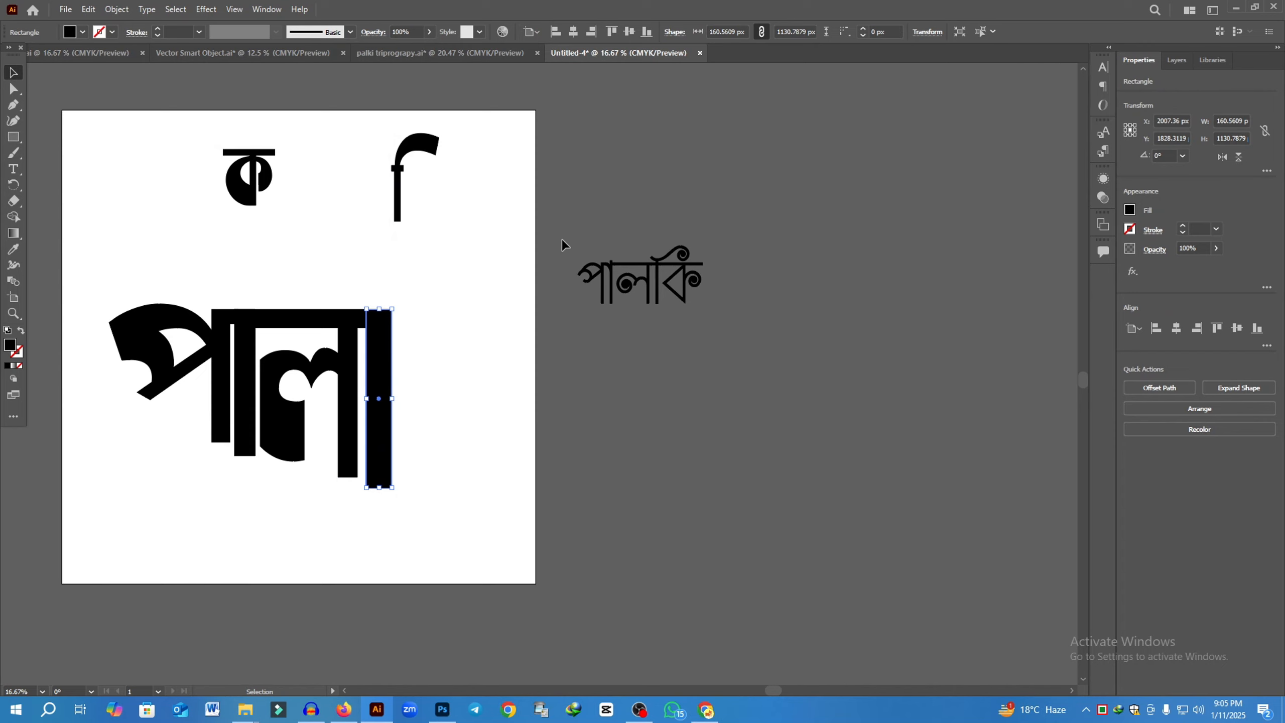
Move the thin ি out of the thin-font word to below it and enlarge it to about 1152 by 1408 px.
{"action": "left_click_drag", "start_coordinate": [561, 240], "coordinate": [741, 341]}
{"action": "left_click", "coordinate": [705, 360]}
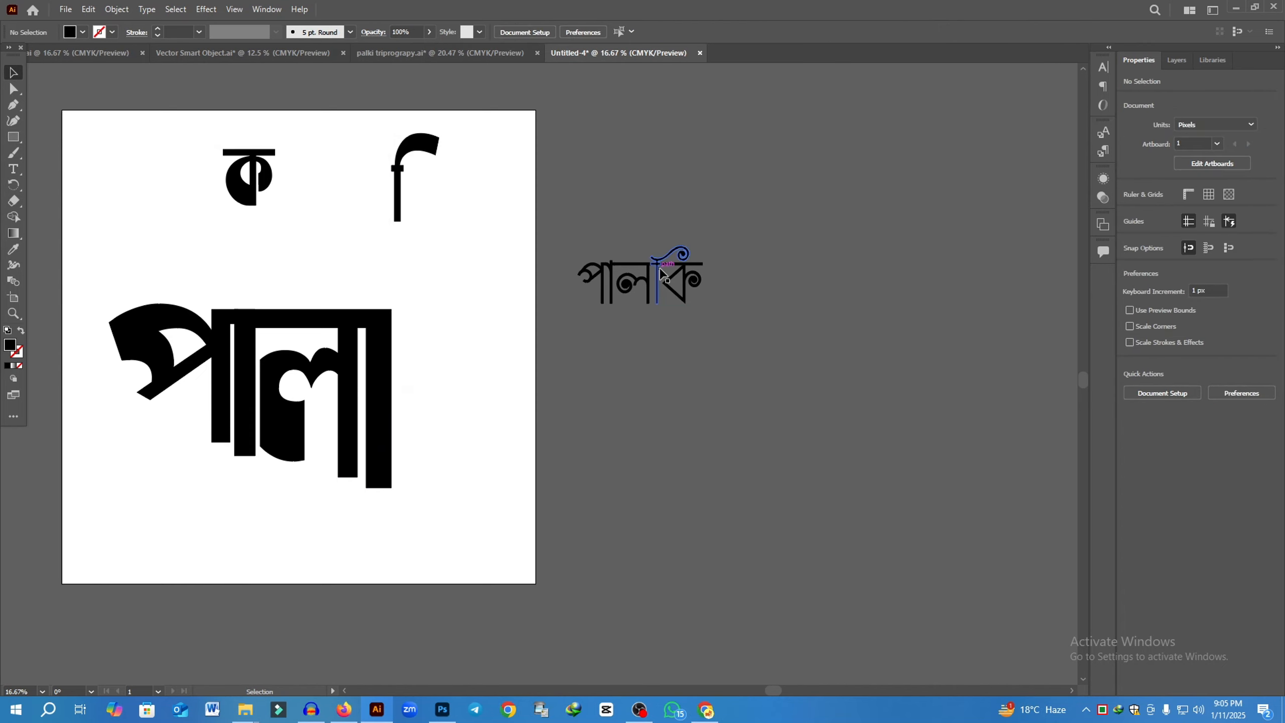
{"action": "left_click_drag", "start_coordinate": [661, 273], "coordinate": [646, 540]}
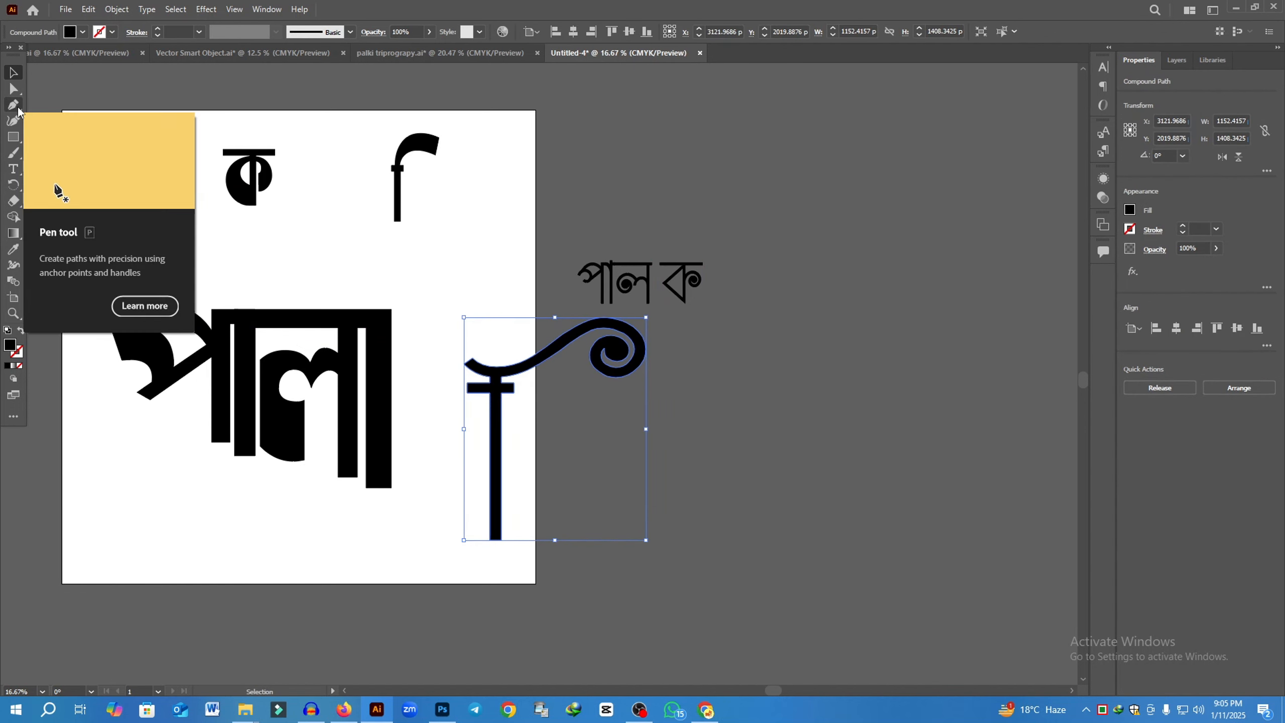
Draw a straight horizontal cutting line with the Pen tool across the ি, just below its curl and above the crossbar.
{"action": "left_click", "coordinate": [15, 105]}
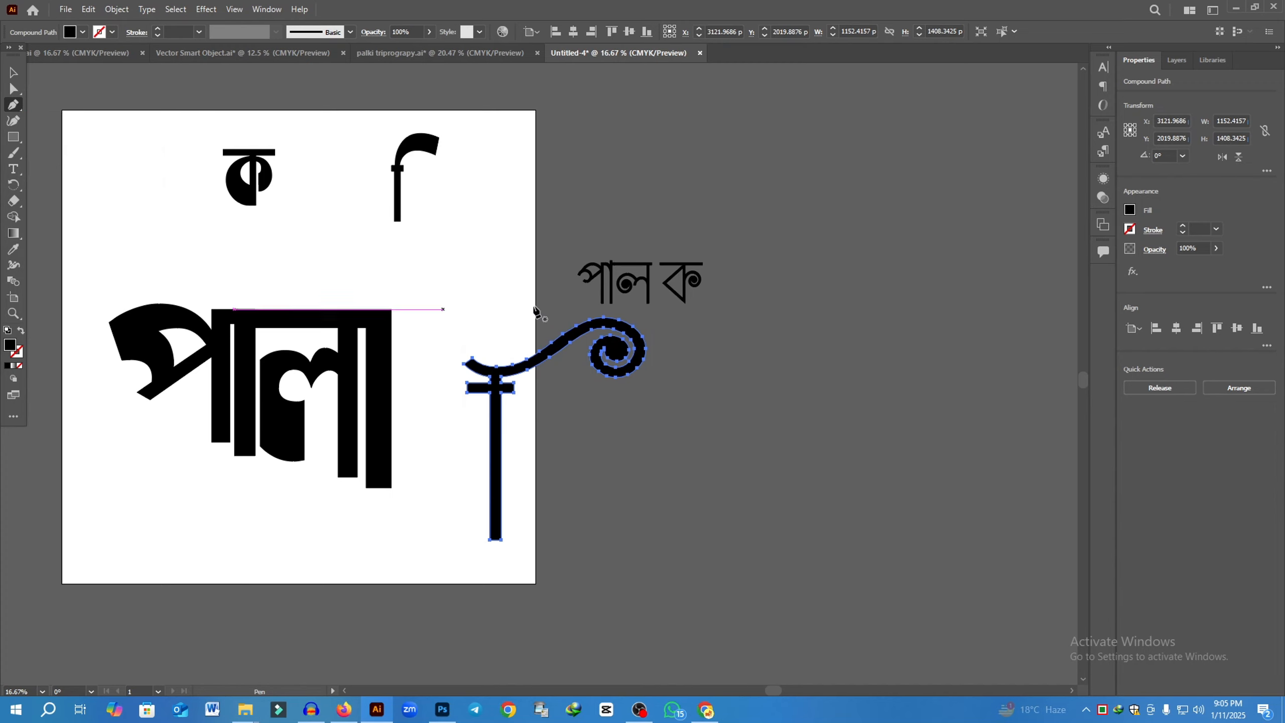
{"action": "left_click", "coordinate": [448, 379]}
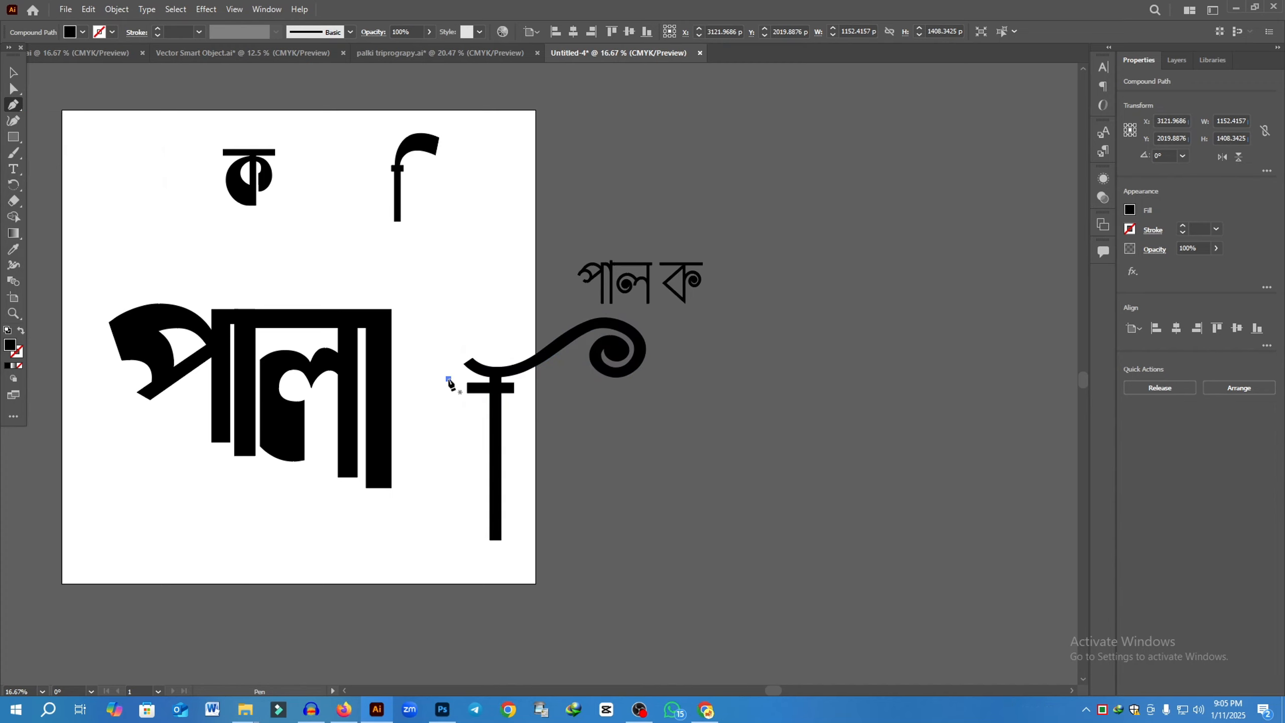
{"action": "left_click", "coordinate": [527, 379]}
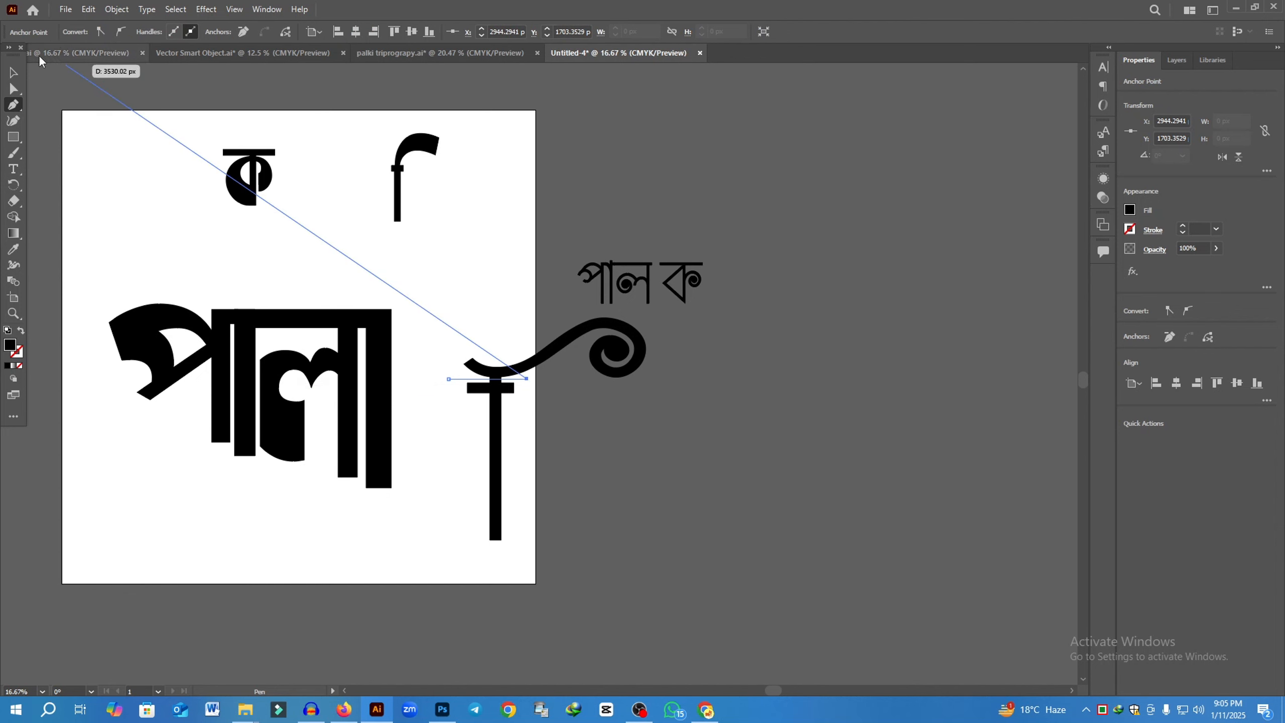
{"action": "left_click", "coordinate": [13, 72]}
Group the ি with the cutting line, split it using Pathfinder Divide, and ungroup the resulting parts.
{"action": "left_click_drag", "start_coordinate": [454, 332], "coordinate": [837, 623]}
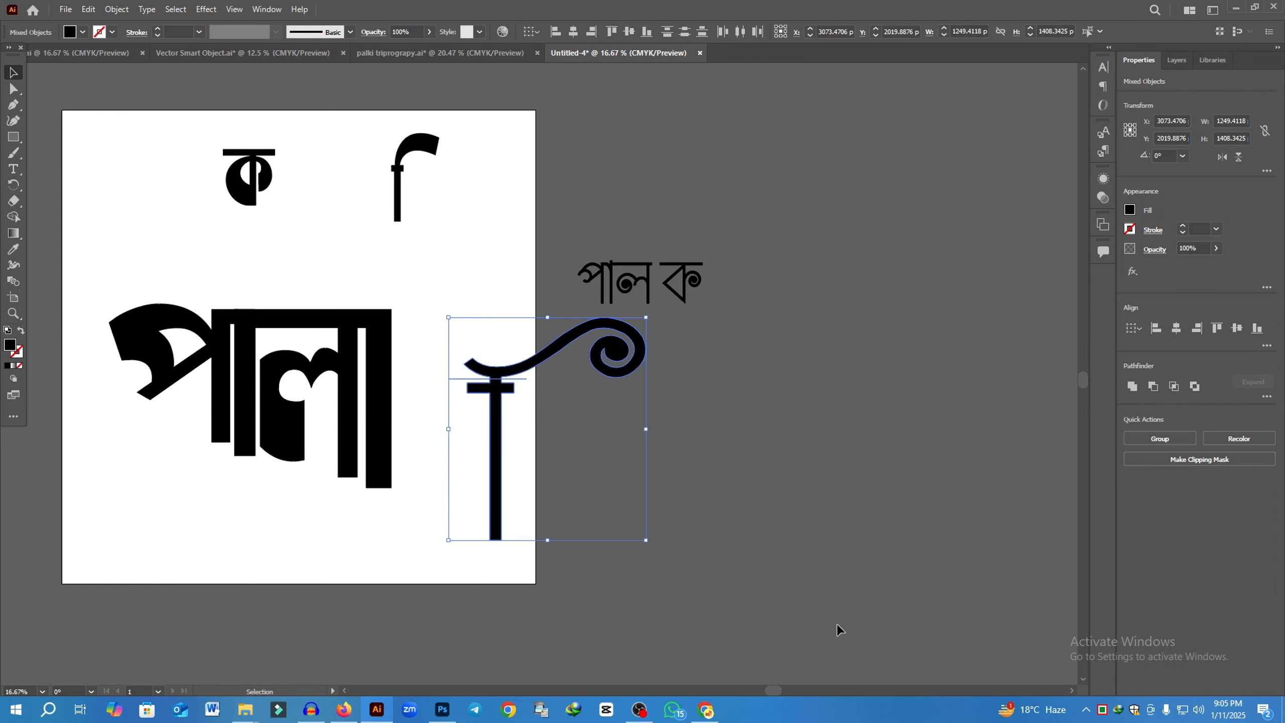
{"action": "left_click", "coordinate": [1165, 441]}
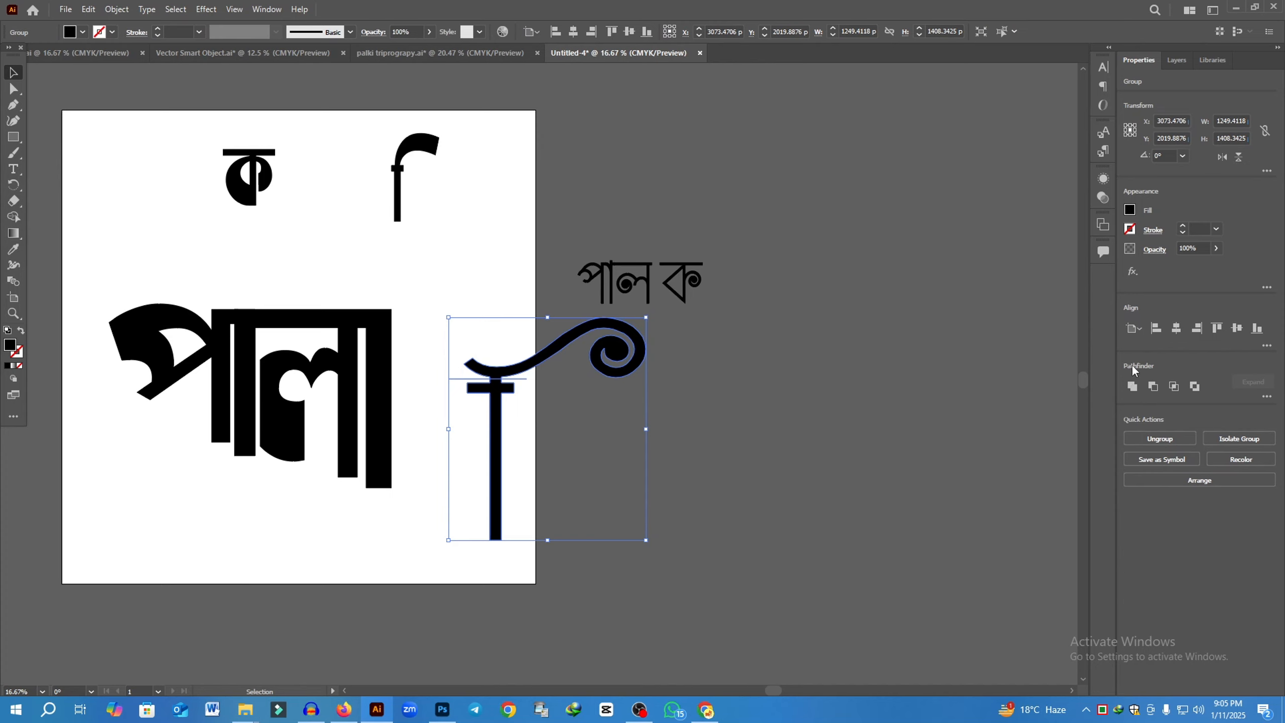
{"action": "left_click", "coordinate": [1266, 398]}
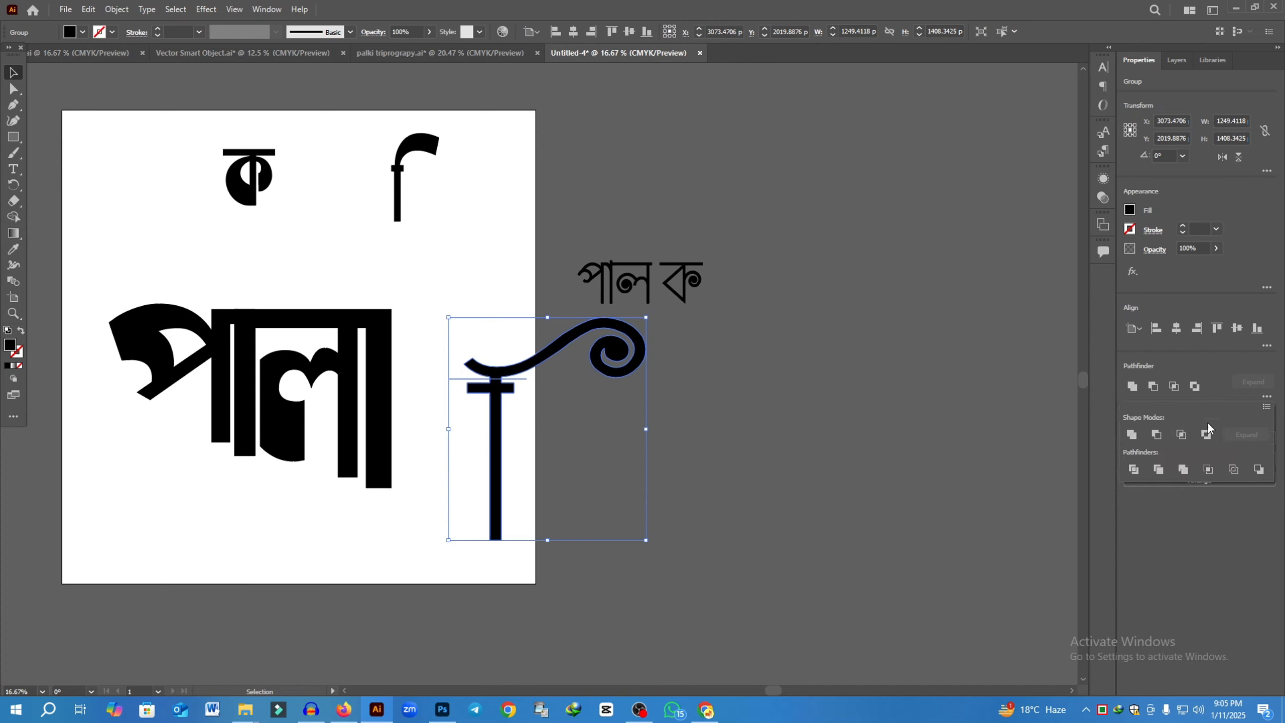
{"action": "left_click", "coordinate": [1132, 472]}
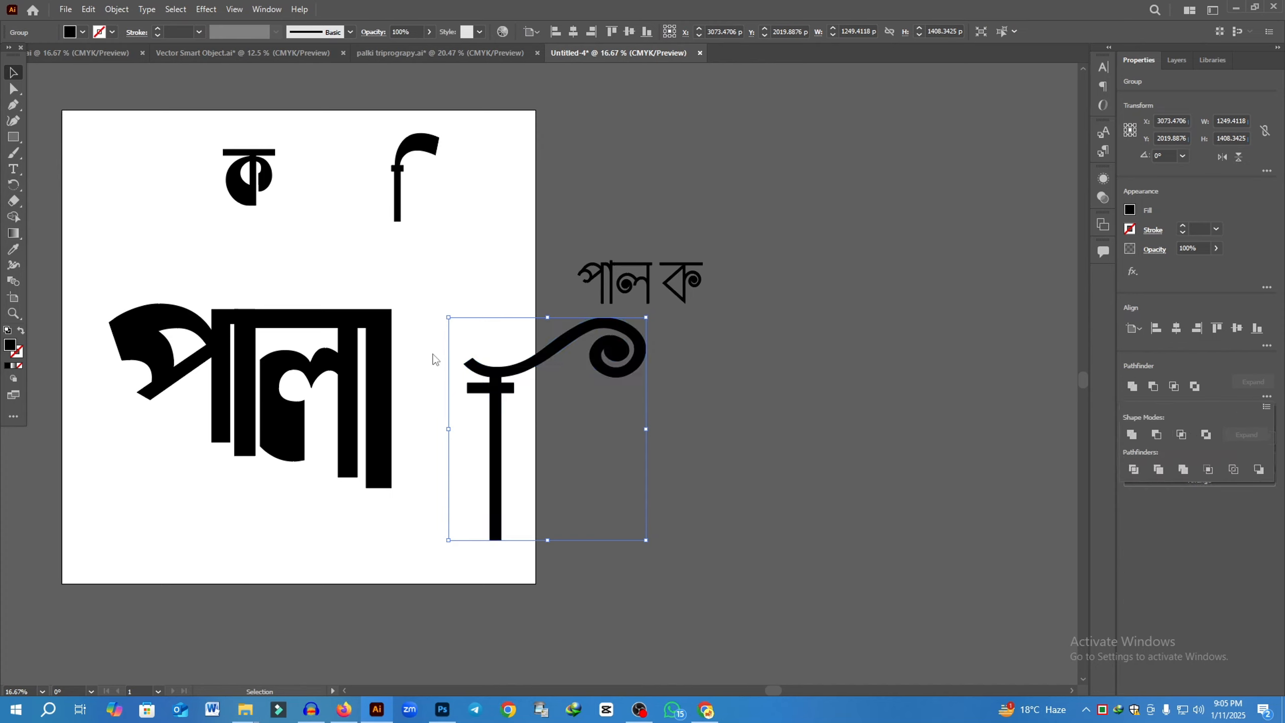
{"action": "left_click", "coordinate": [425, 306]}
{"action": "left_click_drag", "start_coordinate": [440, 325], "coordinate": [621, 525]}
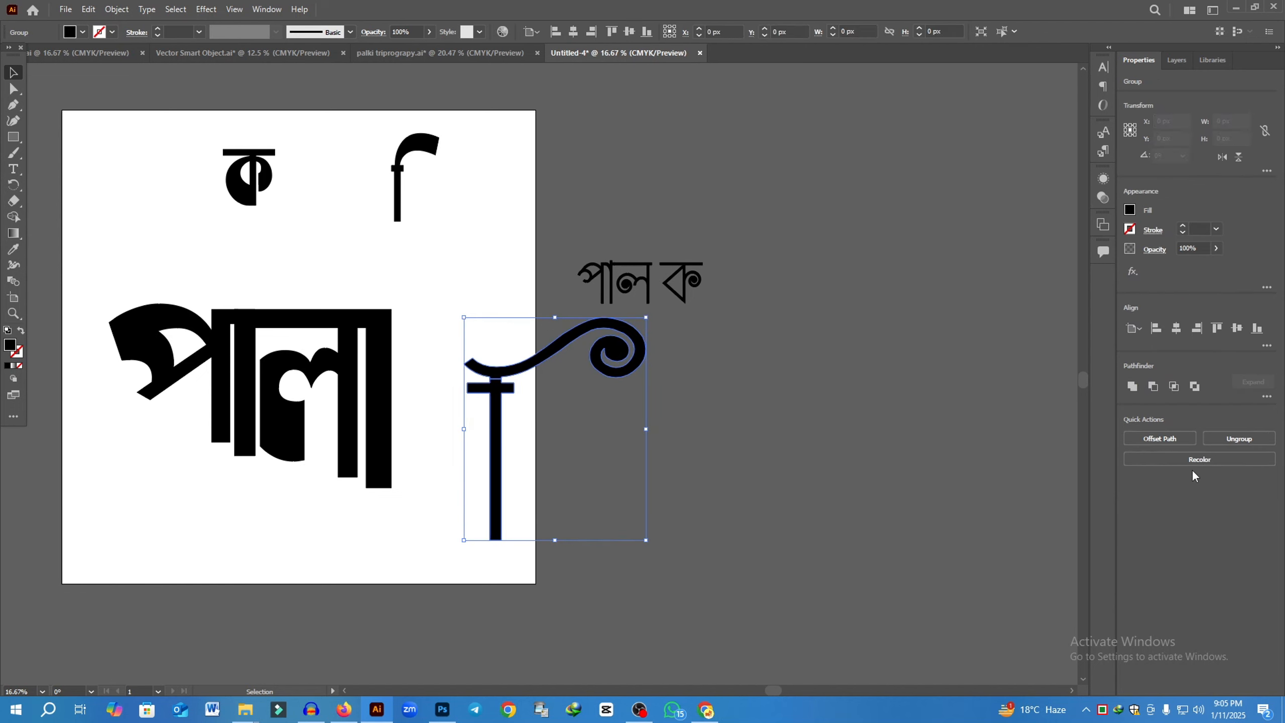
{"action": "left_click", "coordinate": [706, 435]}
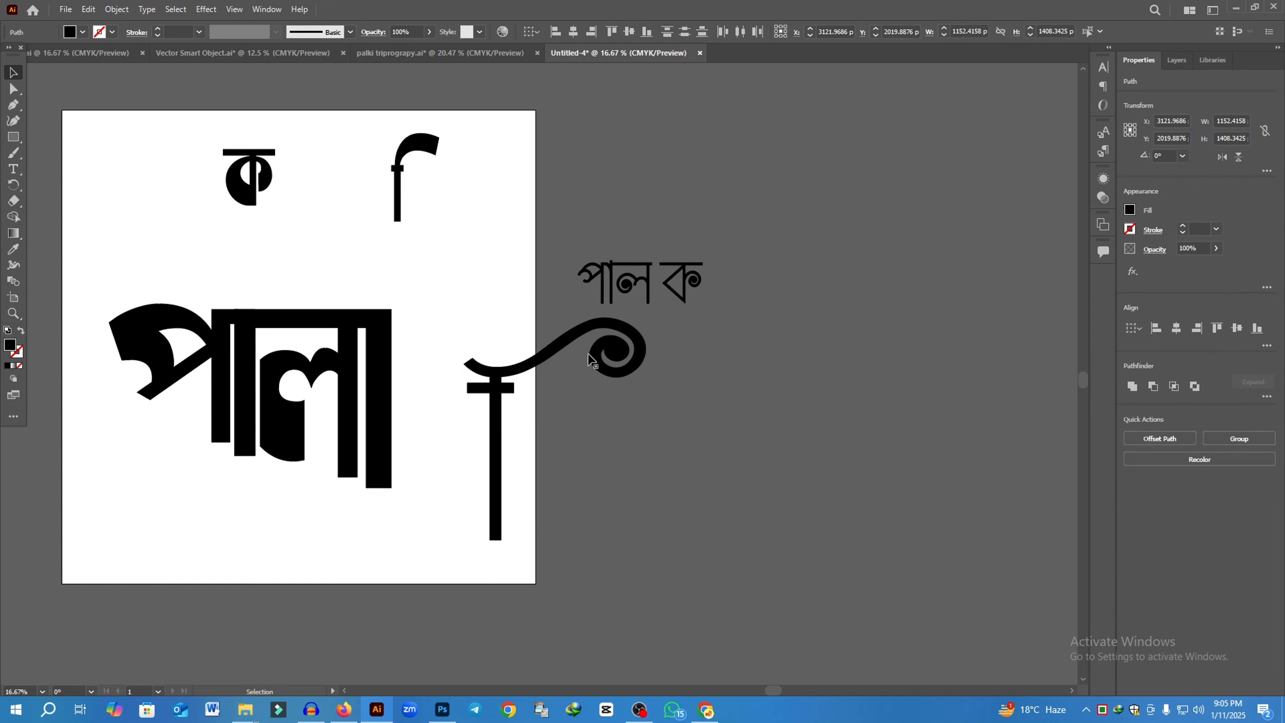
Delete the separated stem of the ি and the remaining thin-font letters beside the artboard.
{"action": "left_click", "coordinate": [497, 420]}
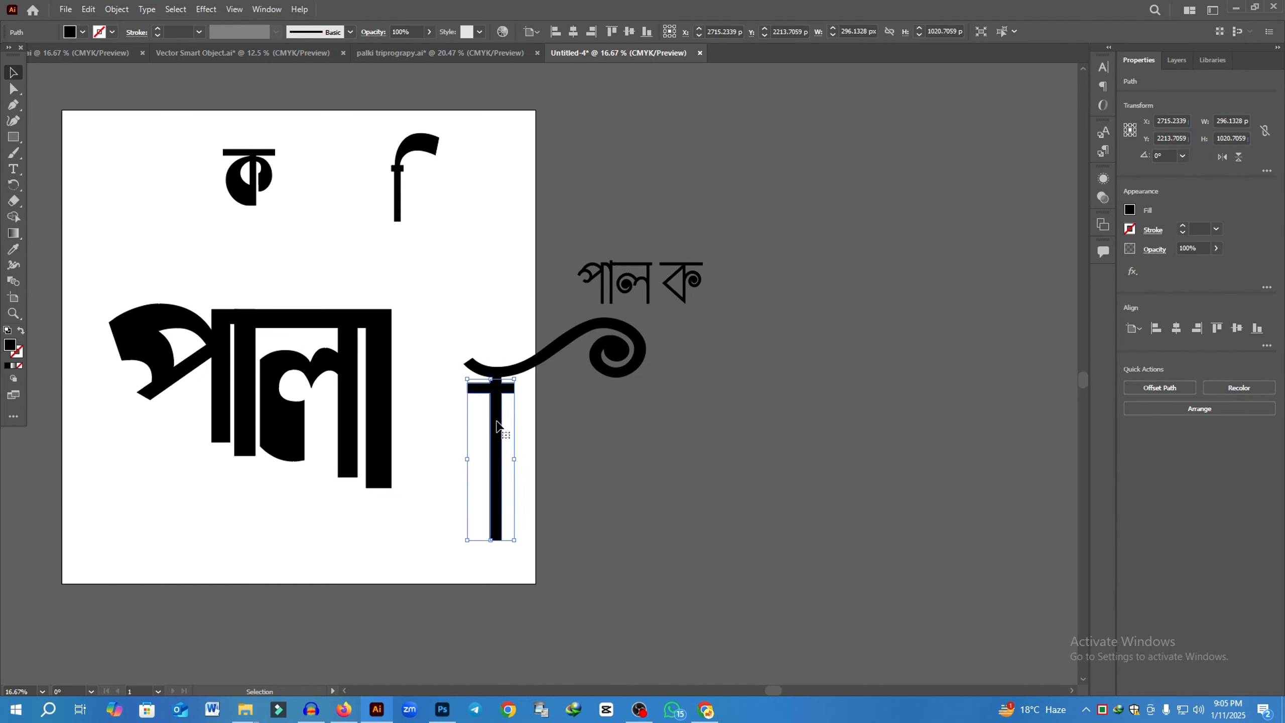
{"action": "left_click_drag", "start_coordinate": [497, 420], "coordinate": [652, 487]}
{"action": "key", "text": "Delete"}
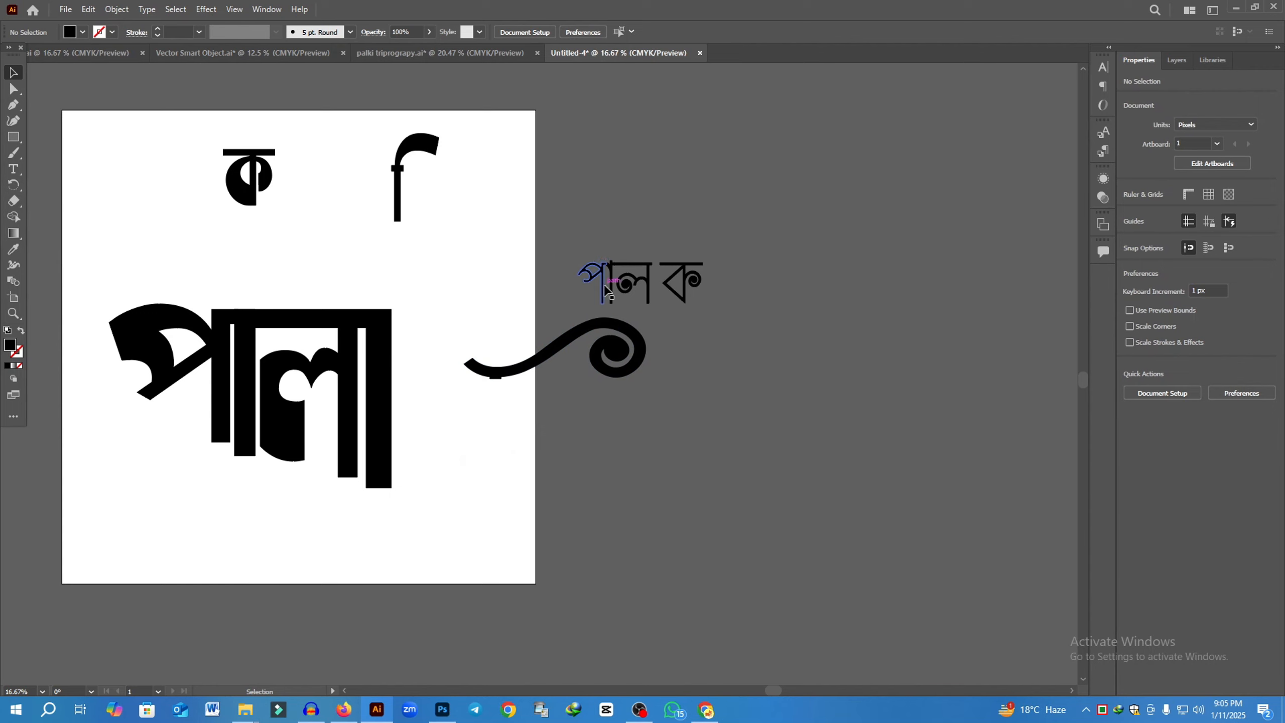
{"action": "left_click_drag", "start_coordinate": [568, 249], "coordinate": [728, 298]}
{"action": "key", "text": "Delete"}
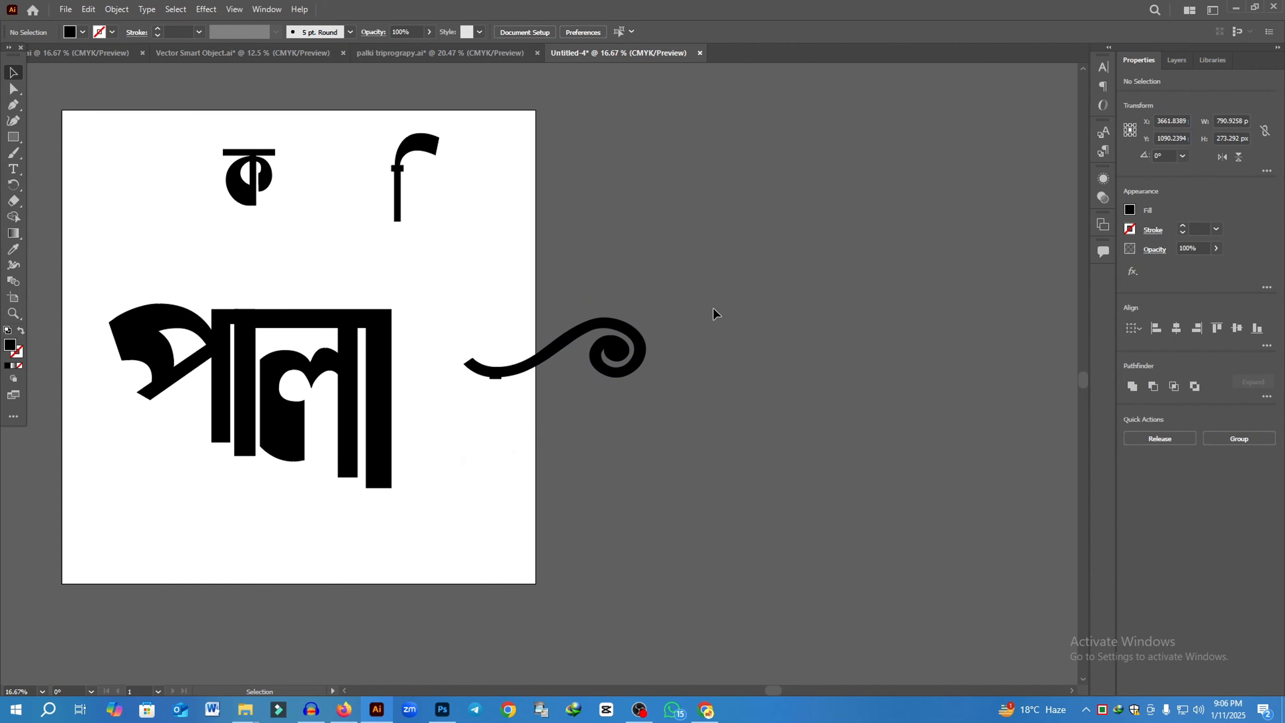
Place the curl on top of the new vertical bar, stretch it to about 1233 by 775 px, and lower it slightly into the headline.
{"action": "left_click_drag", "start_coordinate": [543, 351], "coordinate": [431, 282]}
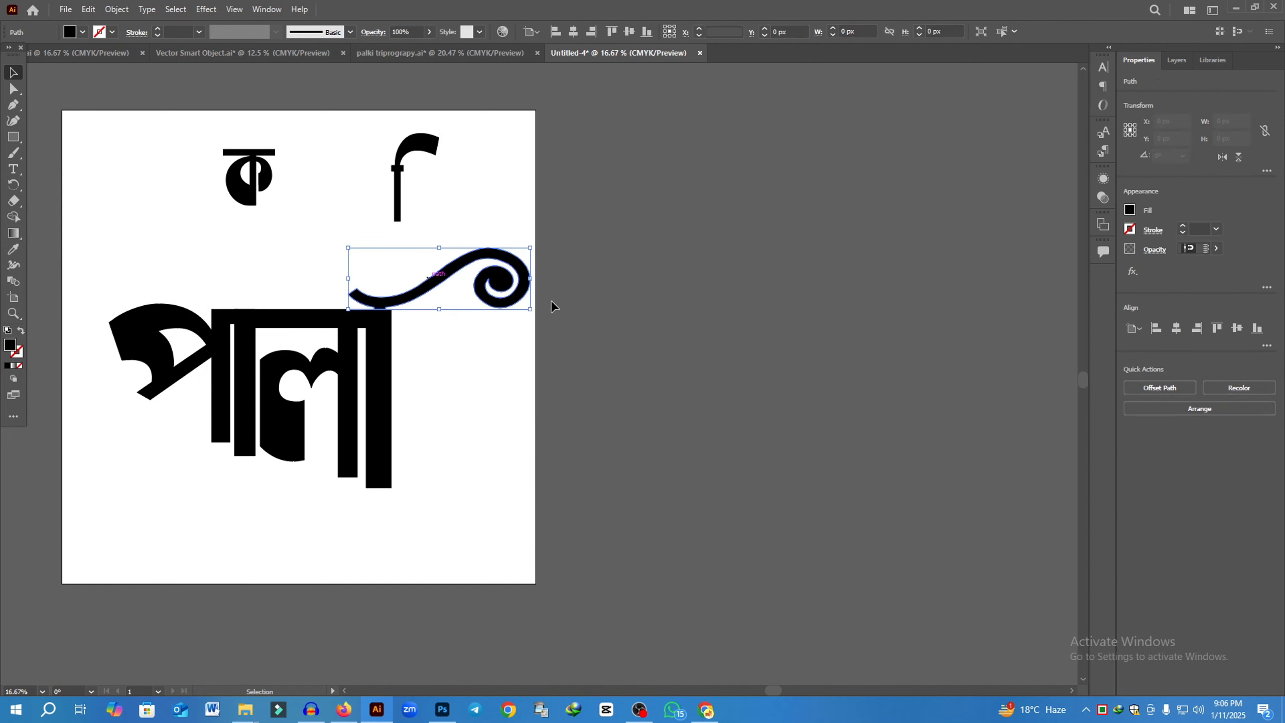
{"action": "left_click_drag", "start_coordinate": [529, 248], "coordinate": [543, 189]}
{"action": "left_click_drag", "start_coordinate": [349, 308], "coordinate": [349, 312]}
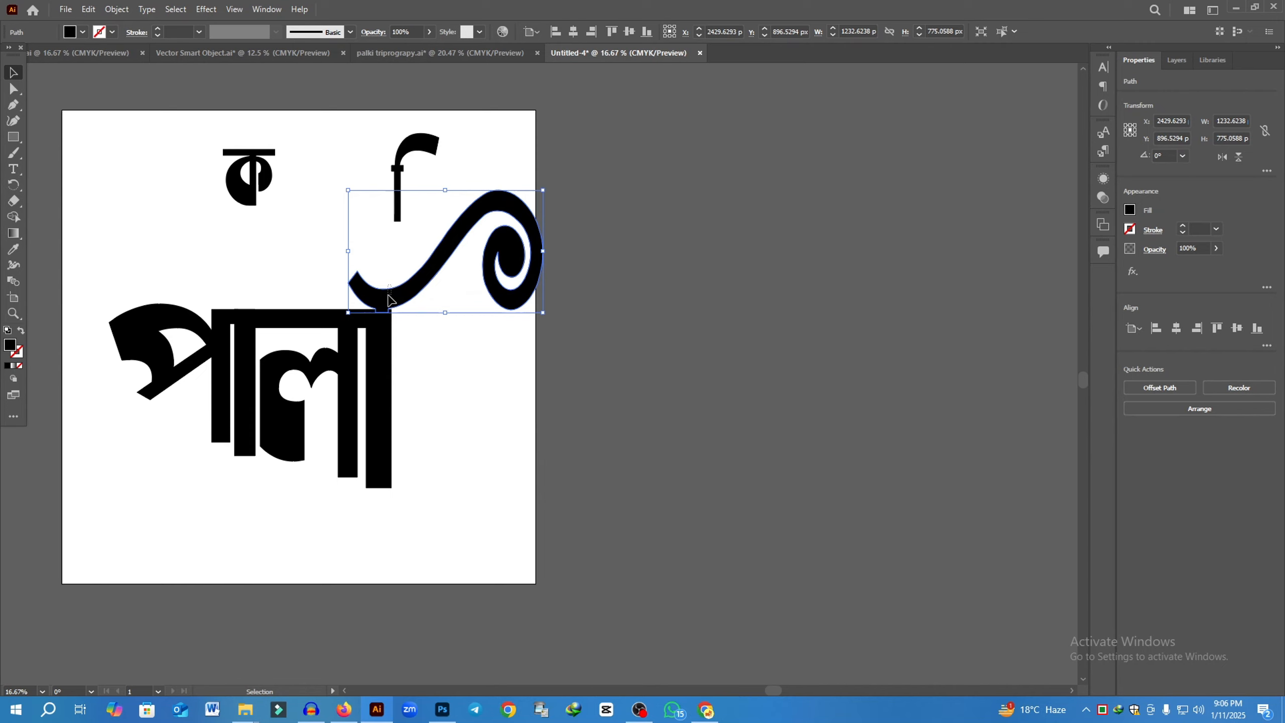
{"action": "left_click_drag", "start_coordinate": [384, 306], "coordinate": [387, 312]}
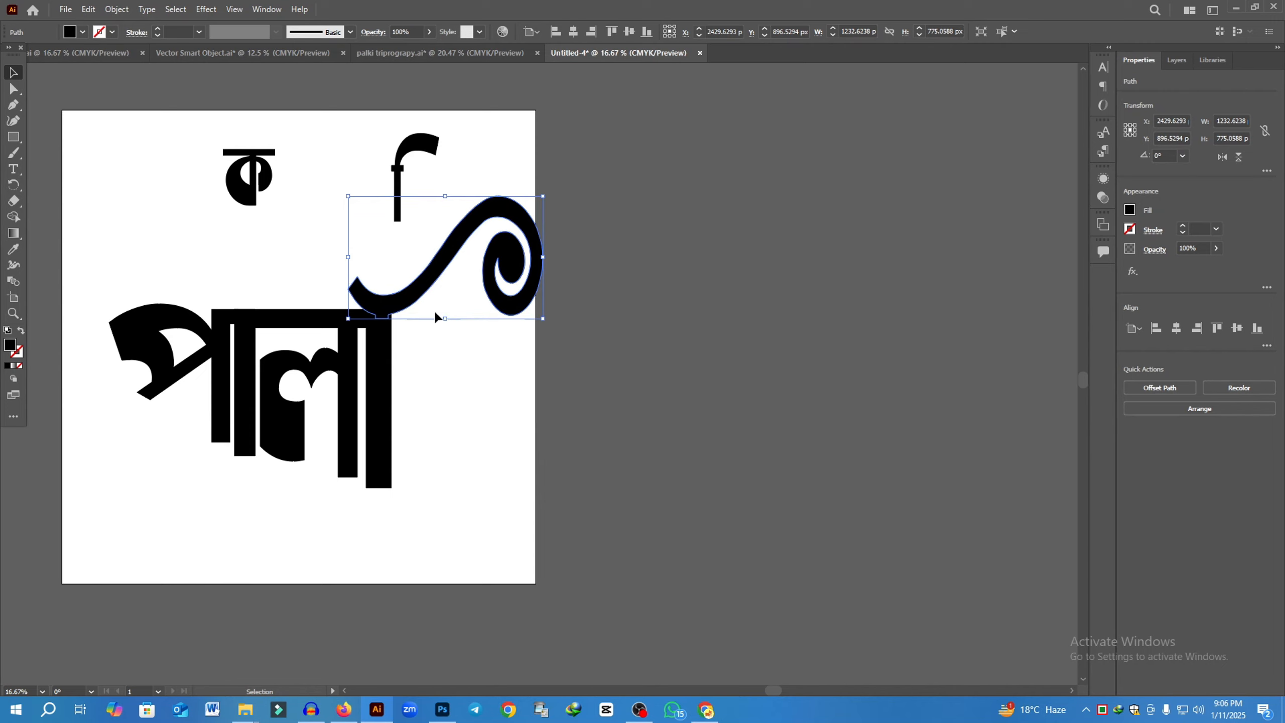
{"action": "left_click", "coordinate": [509, 385]}
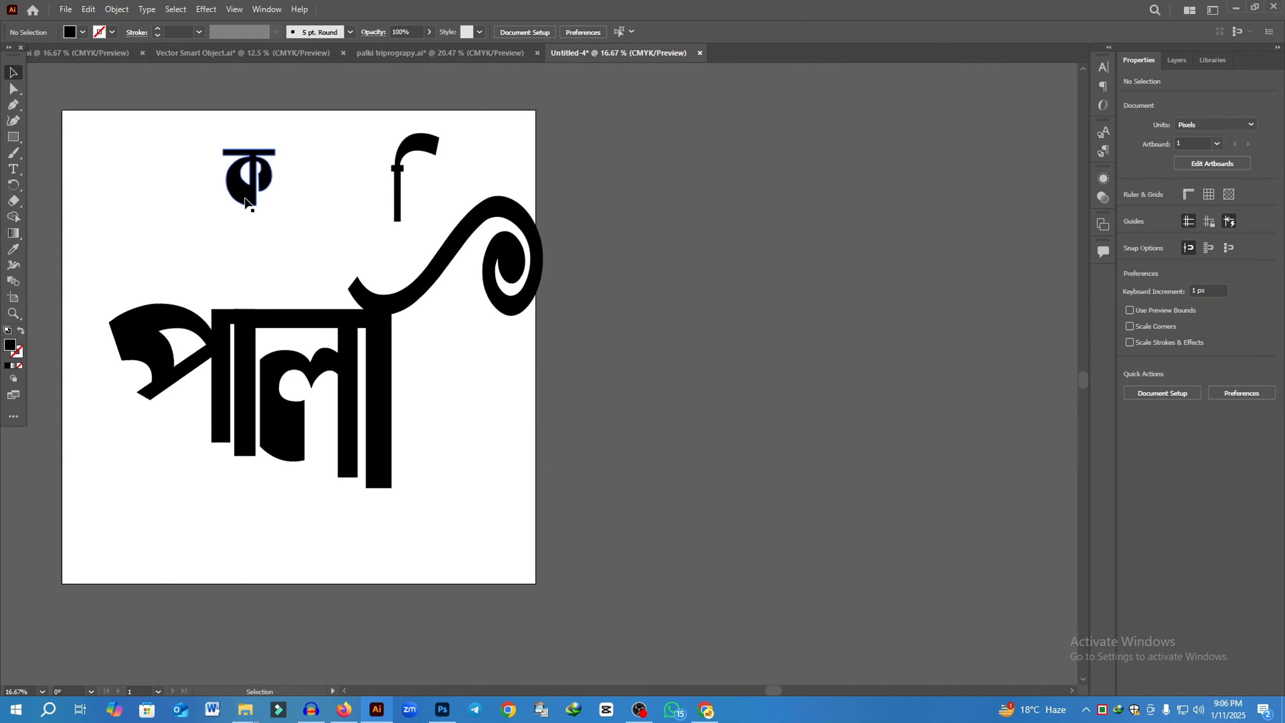
Place the bold ক under the curl, enlarge it to about 1030 by 1131 px, and shift it left over the vertical bar.
{"action": "left_click_drag", "start_coordinate": [248, 201], "coordinate": [552, 488]}
{"action": "mouse_move", "coordinate": [451, 454]}
{"action": "left_mouse_down"}
{"action": "mouse_move", "coordinate": [425, 452]}
{"action": "mouse_move", "coordinate": [437, 458]}
{"action": "left_mouse_up"}
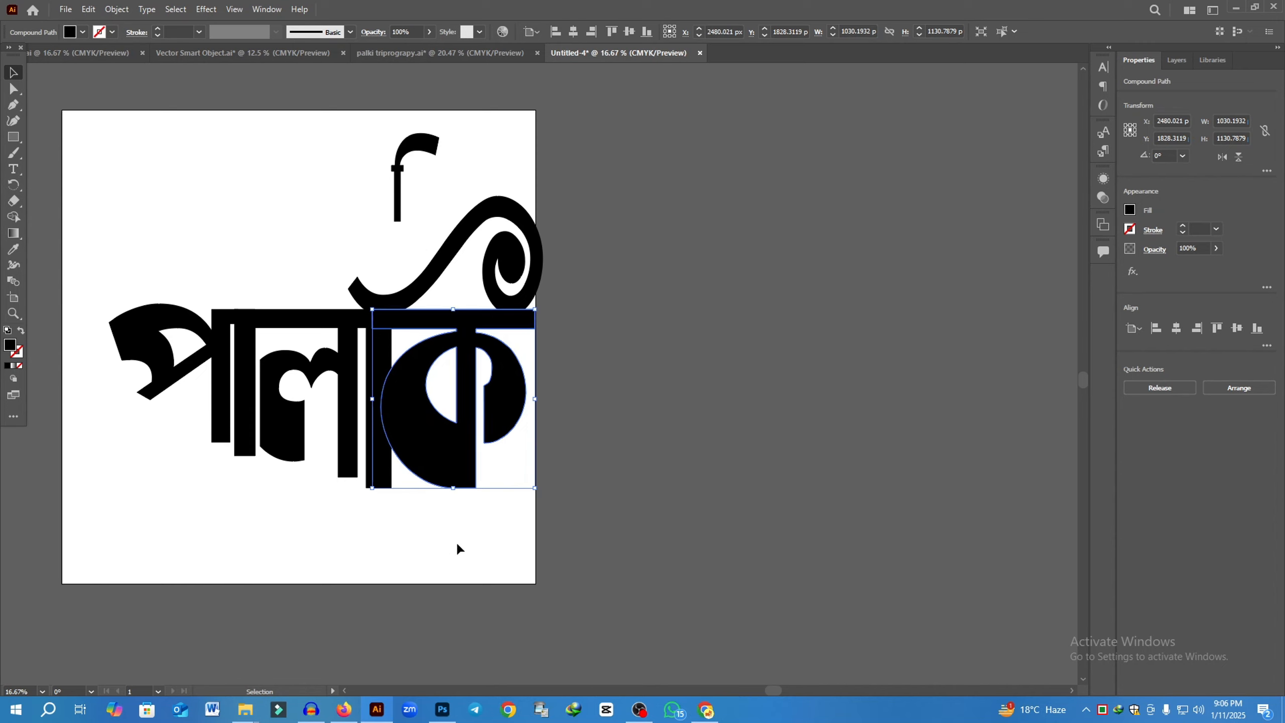
{"action": "left_click", "coordinate": [429, 560]}
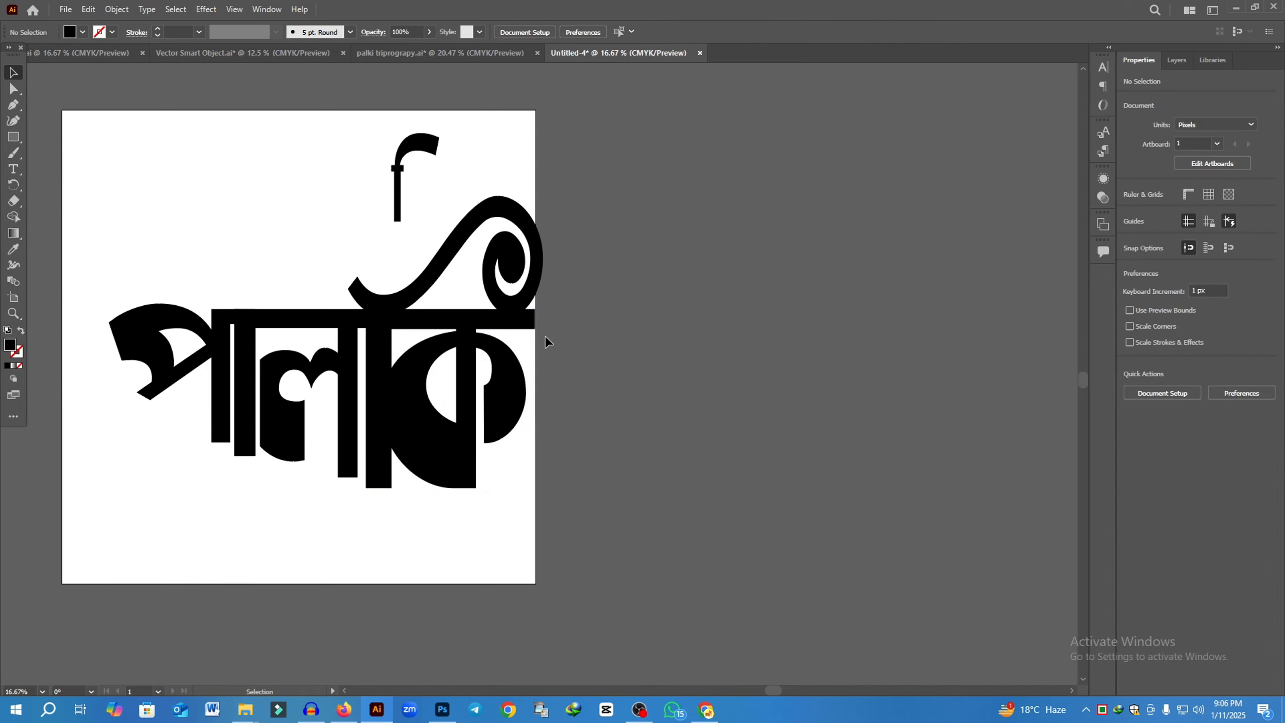
Group the vertical bar with the bold ক and apply a 30 px Offset Path with miter joins.
{"action": "left_click_drag", "start_coordinate": [452, 411], "coordinate": [414, 528]}
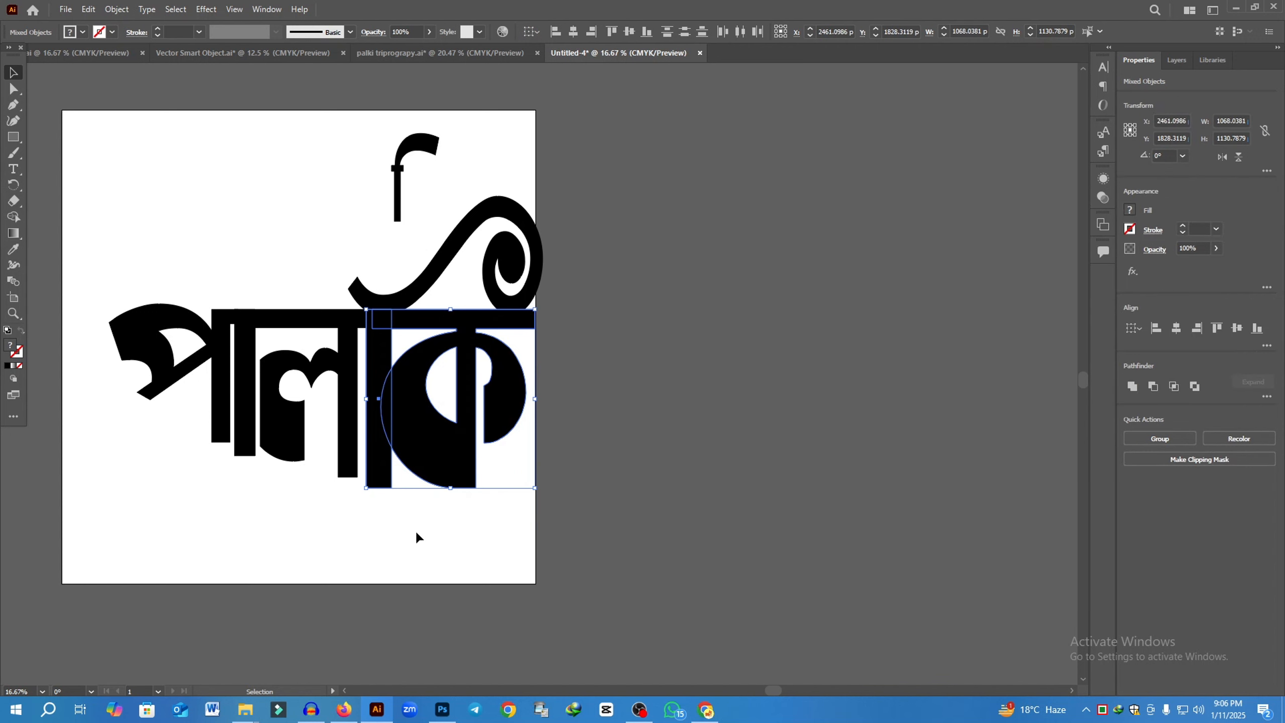
{"action": "left_click", "coordinate": [1163, 438]}
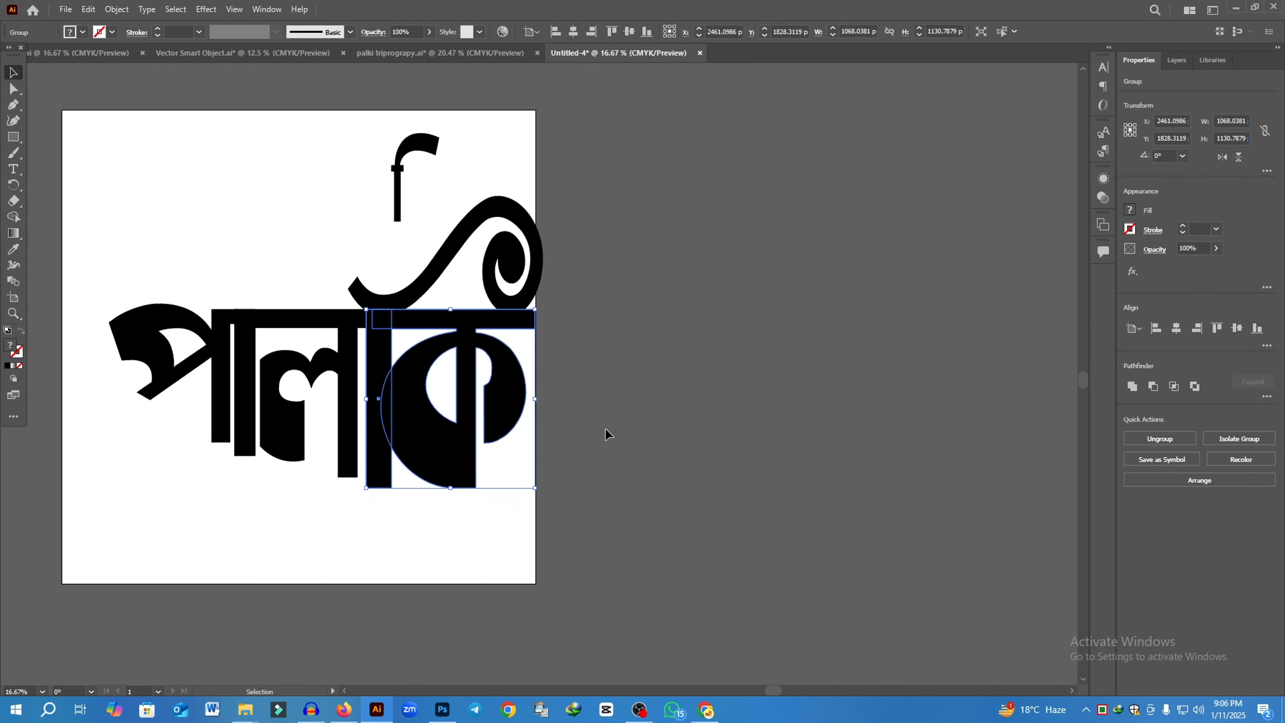
{"action": "left_click", "coordinate": [116, 9]}
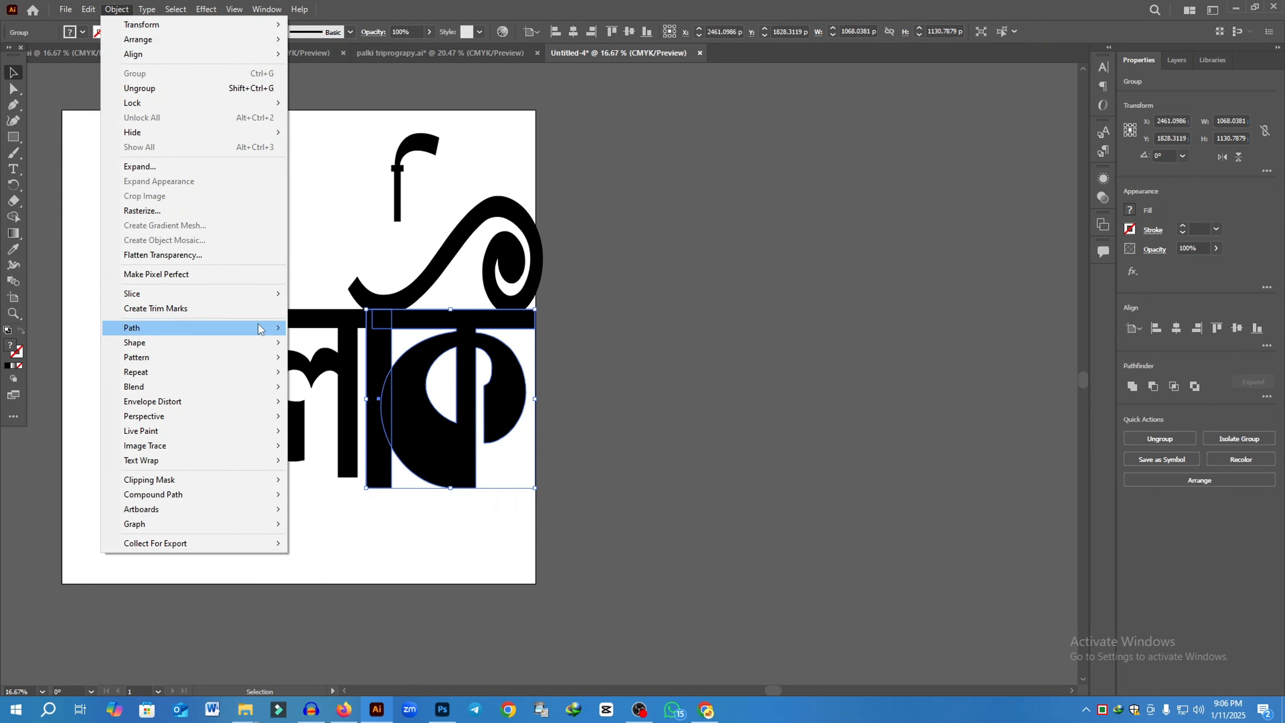
{"action": "mouse_move", "coordinate": [223, 332]}
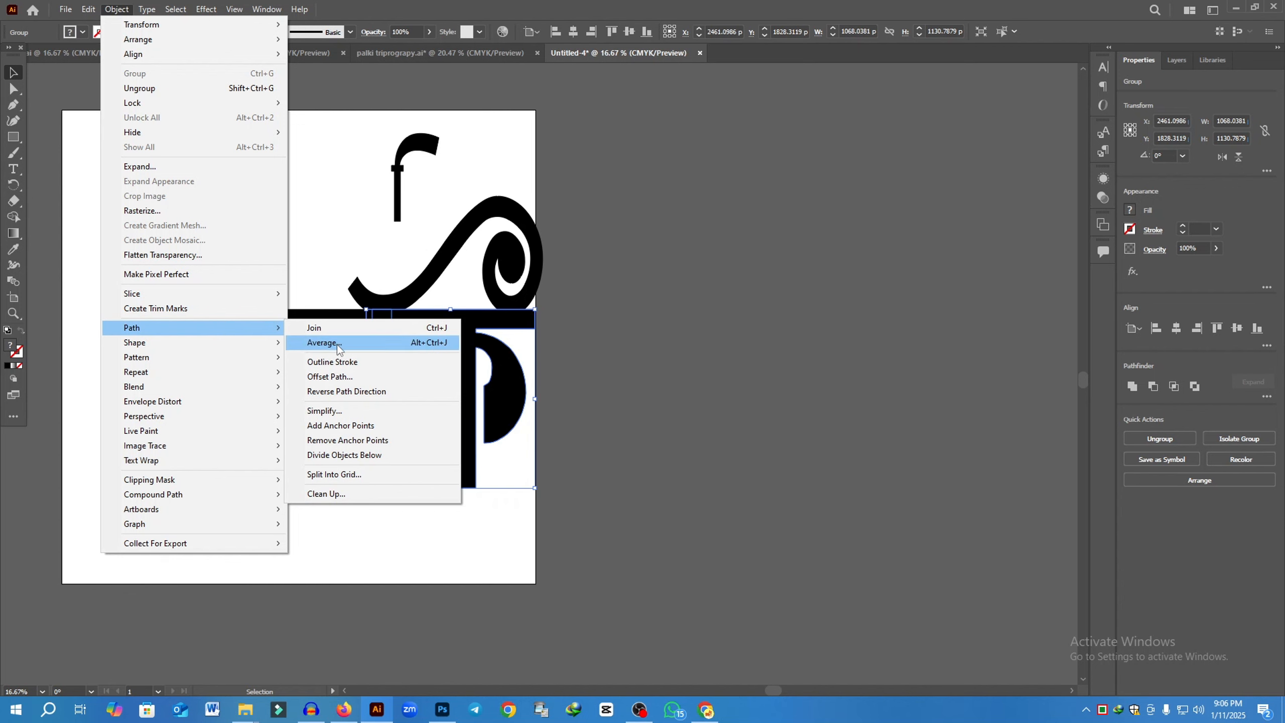
{"action": "left_click", "coordinate": [330, 377]}
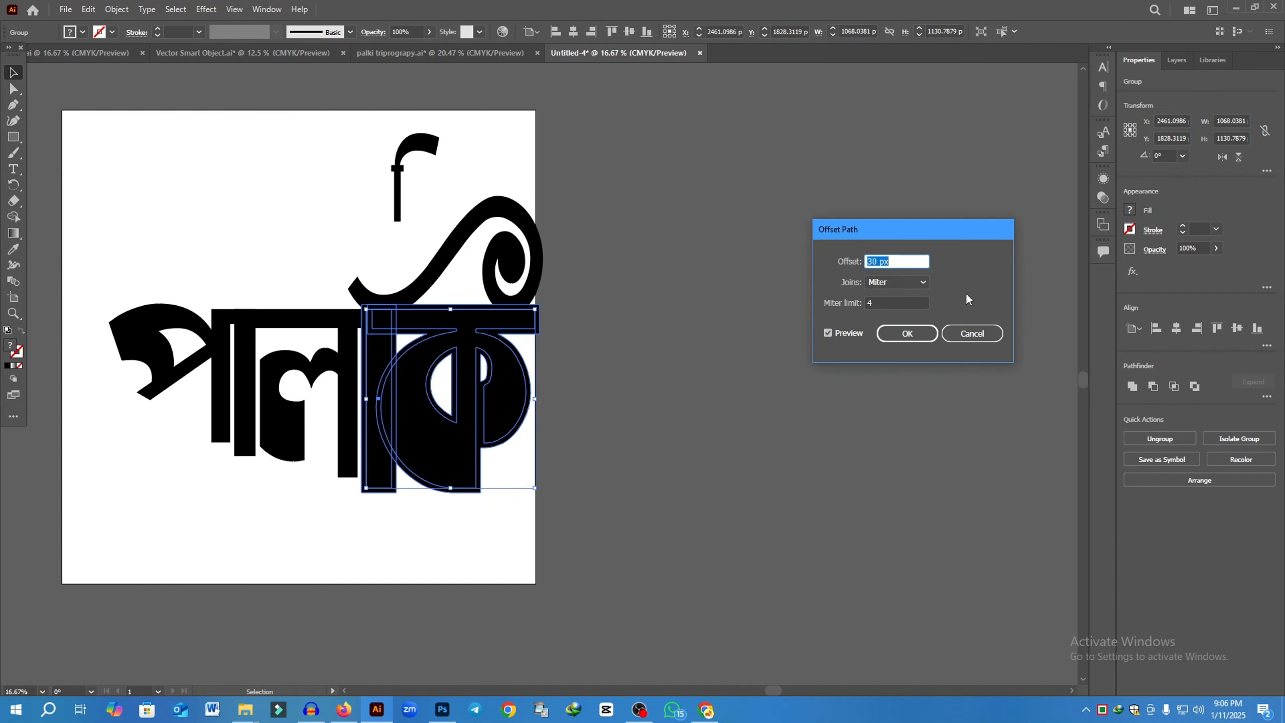
{"action": "left_click", "coordinate": [907, 333]}
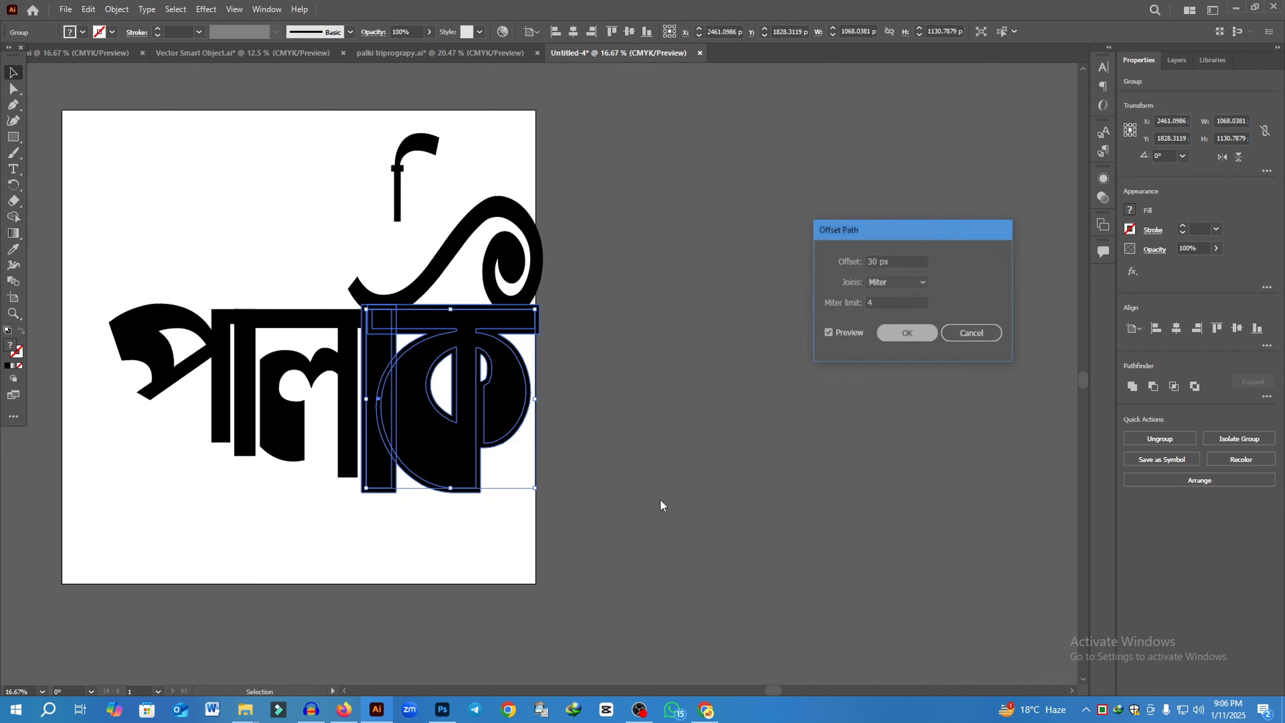
Split the vertical bar, the ক and their offset outlines where they overlap using Pathfinder Divide.
{"action": "left_click_drag", "start_coordinate": [574, 309], "coordinate": [384, 534]}
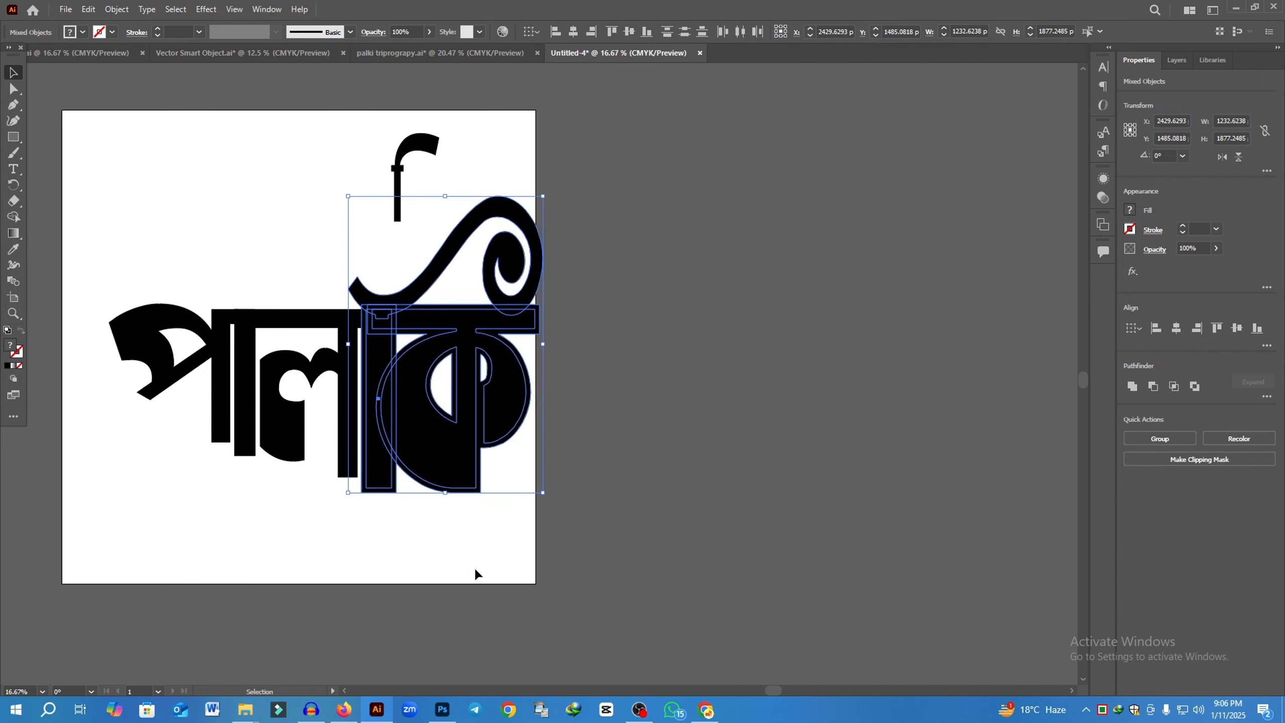
{"action": "left_click", "coordinate": [612, 427]}
{"action": "left_click_drag", "start_coordinate": [570, 322], "coordinate": [484, 512]}
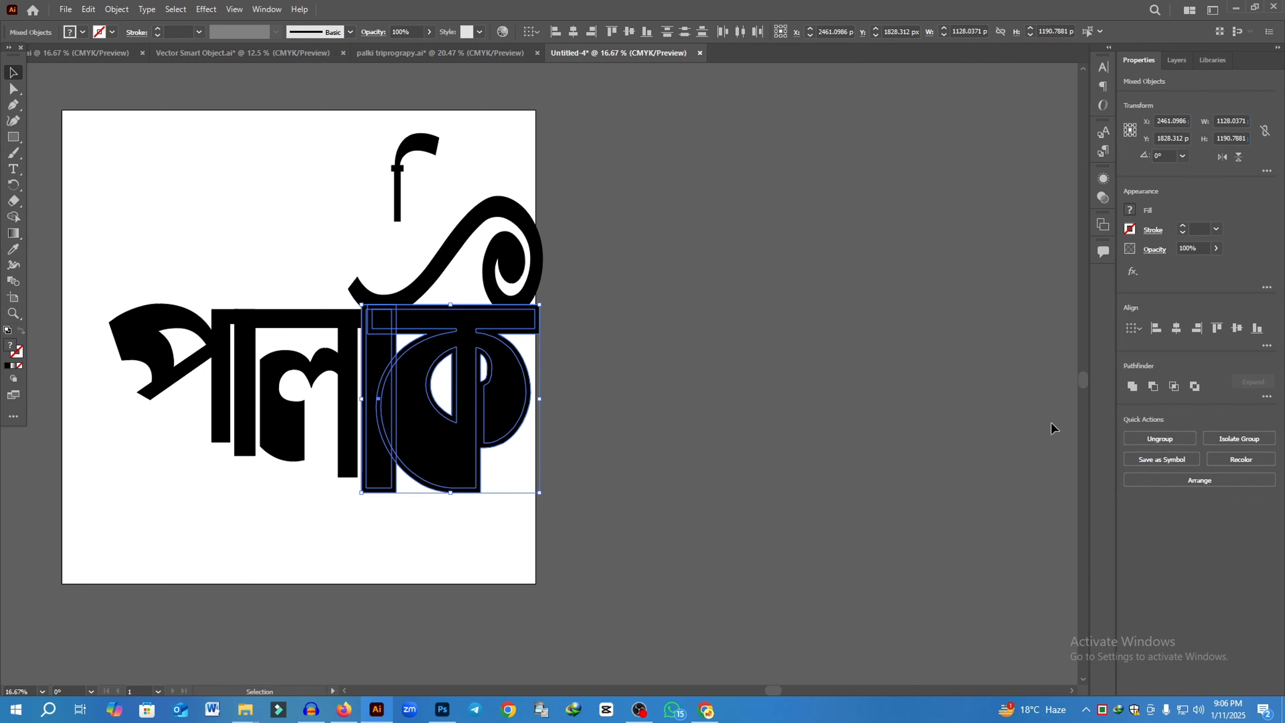
{"action": "left_click", "coordinate": [701, 420]}
{"action": "left_click", "coordinate": [536, 309]}
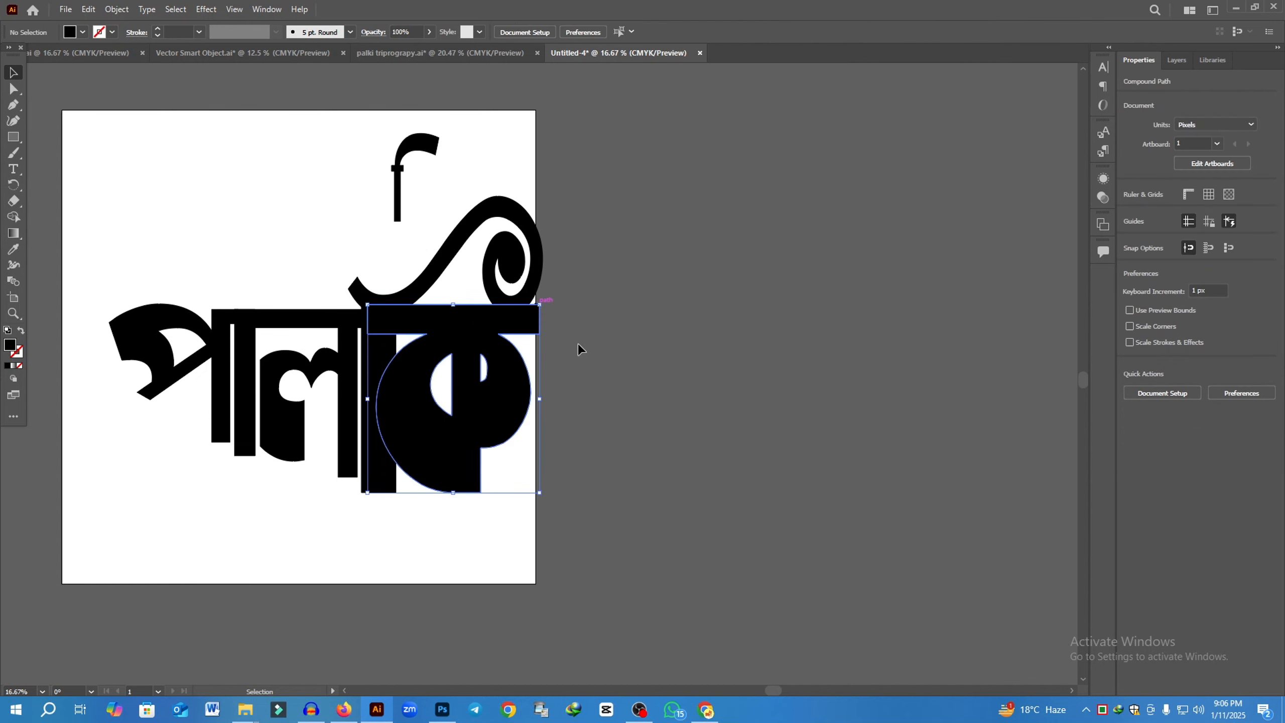
{"action": "left_click_drag", "start_coordinate": [576, 330], "coordinate": [350, 495]}
{"action": "left_click", "coordinate": [569, 419]}
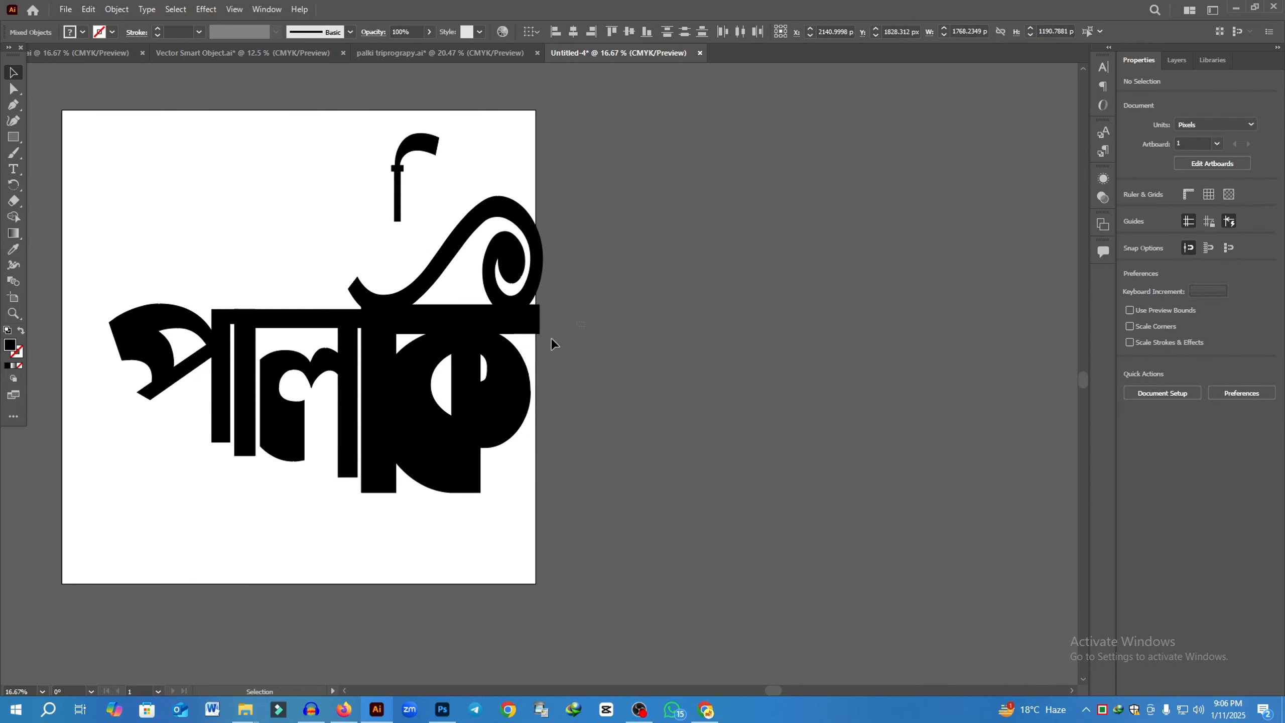
{"action": "left_click_drag", "start_coordinate": [585, 321], "coordinate": [435, 536]}
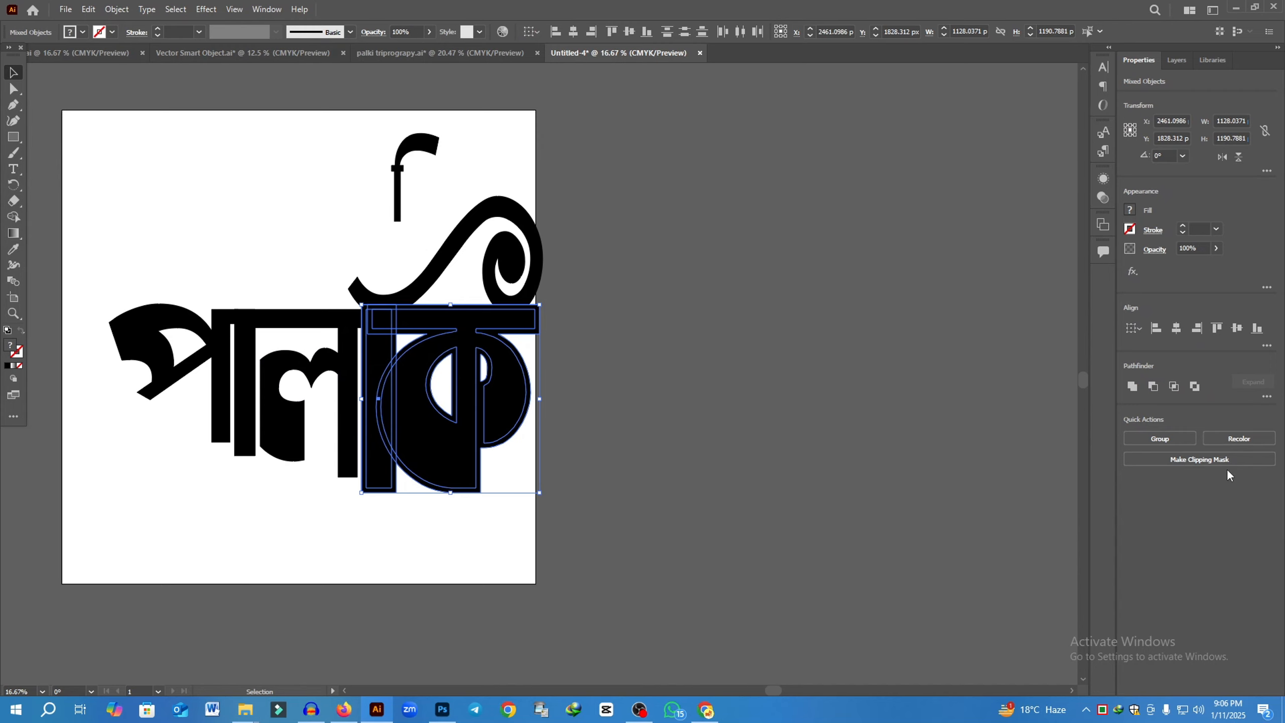
{"action": "left_click", "coordinate": [1266, 396]}
{"action": "left_click", "coordinate": [1133, 471]}
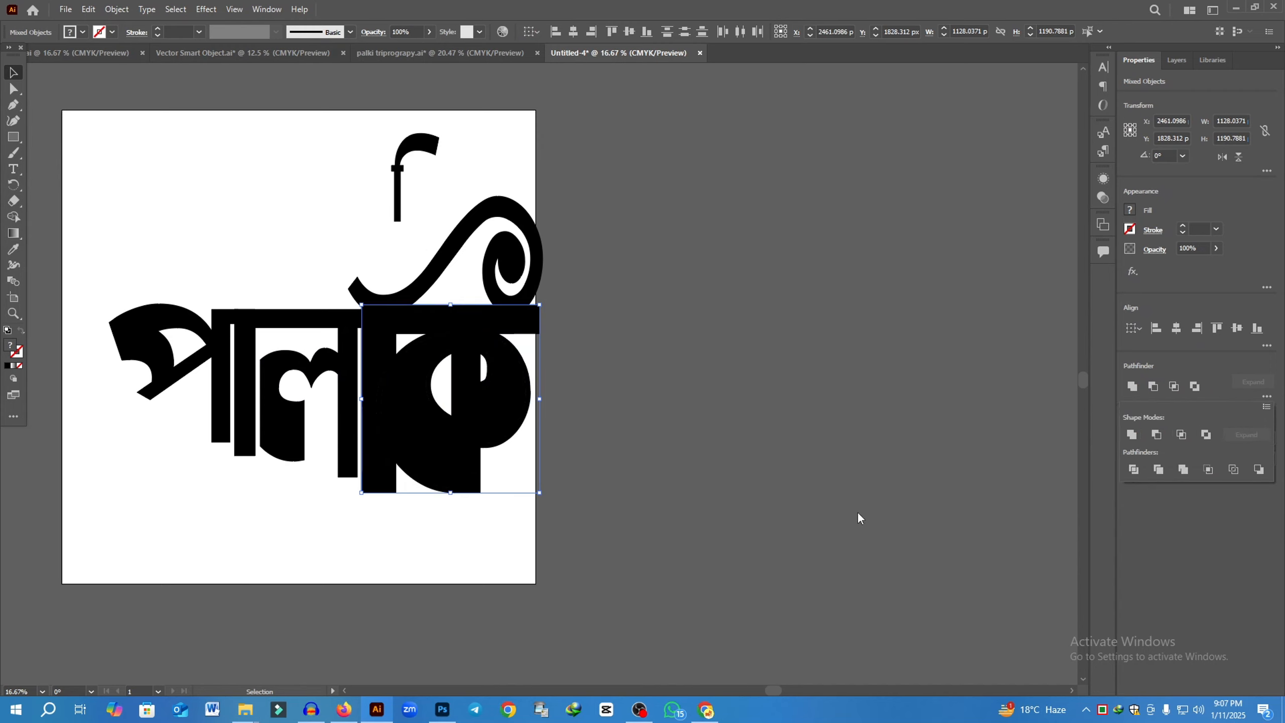
Ungroup the divided pieces of the vertical bar and the ক.
{"action": "left_click", "coordinate": [597, 373]}
{"action": "left_click_drag", "start_coordinate": [559, 308], "coordinate": [399, 566]}
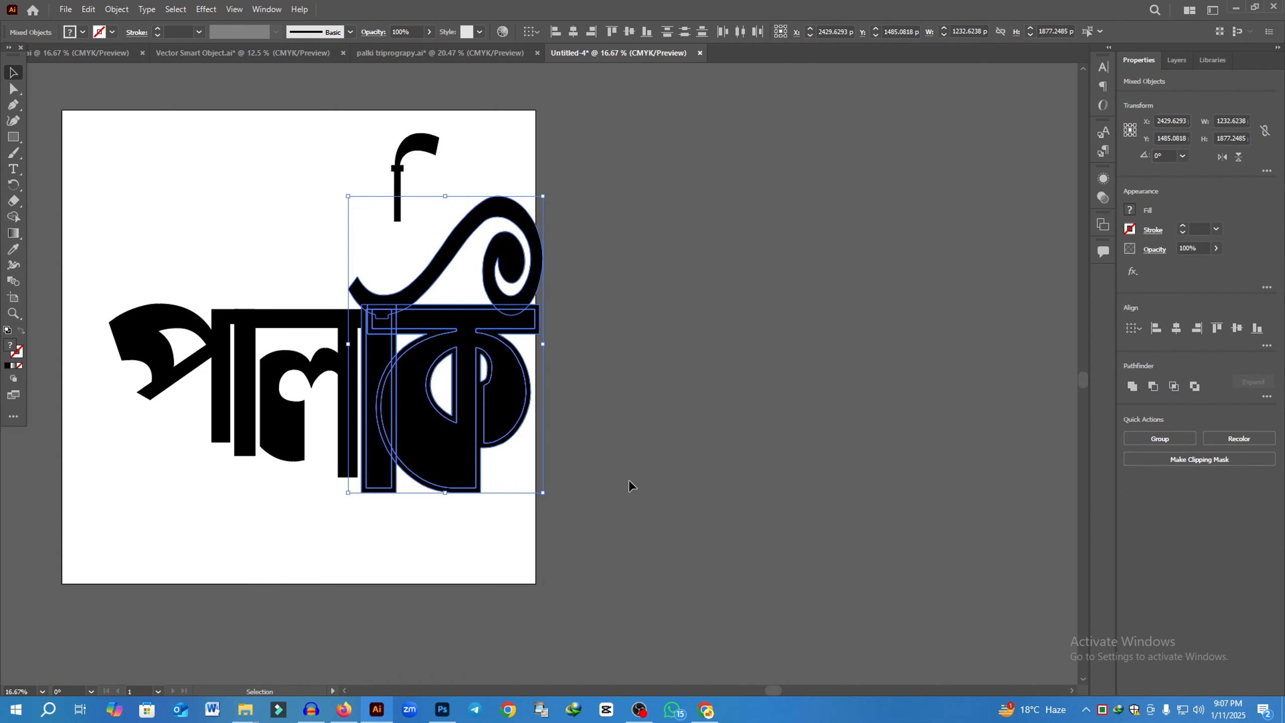
{"action": "left_click", "coordinate": [556, 359]}
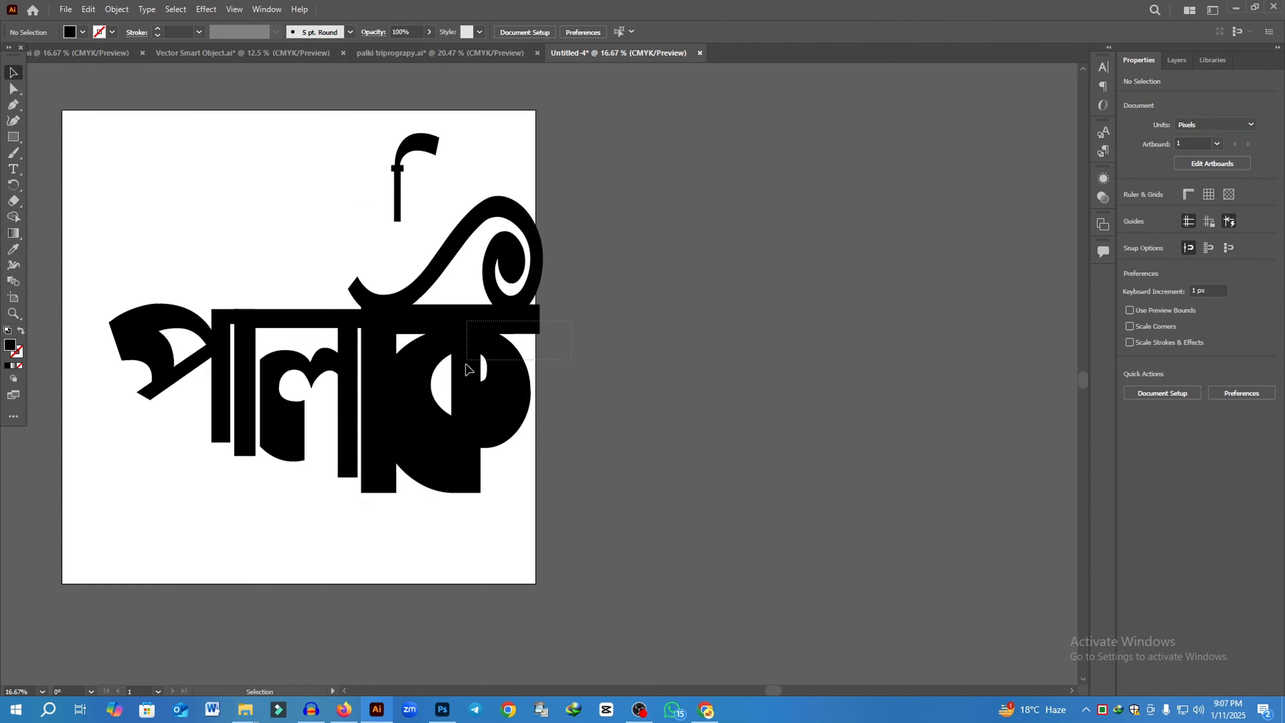
{"action": "left_click", "coordinate": [379, 485]}
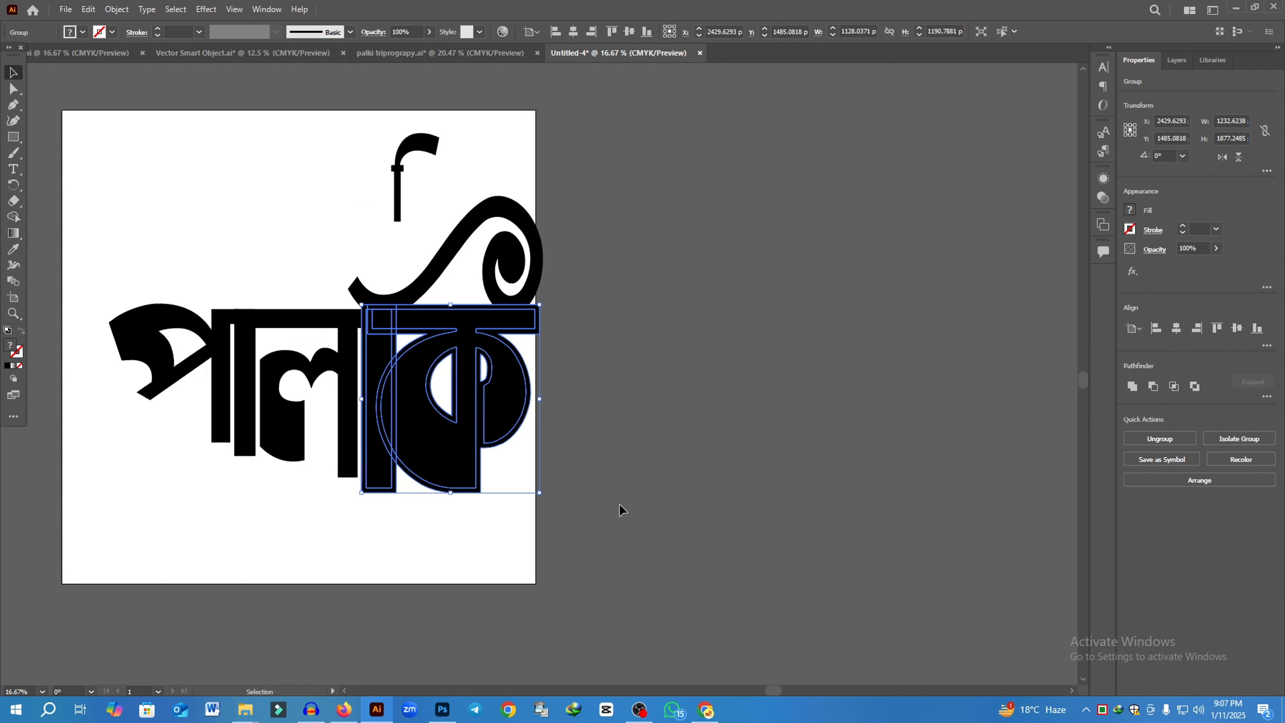
{"action": "left_click", "coordinate": [1176, 447]}
{"action": "left_click", "coordinate": [556, 466]}
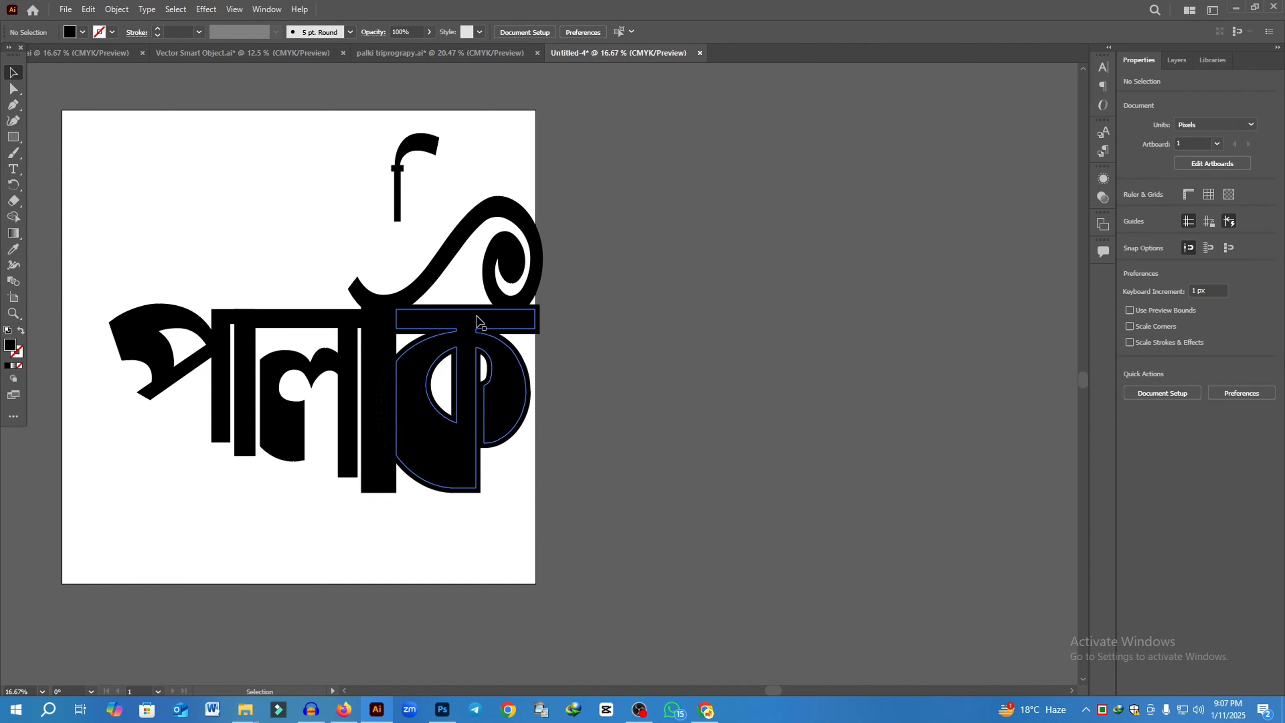
Delete the offset outline around the ক, its overlap piece inside the vertical bar, and the offset strip in its counter.
{"action": "left_click", "coordinate": [462, 304]}
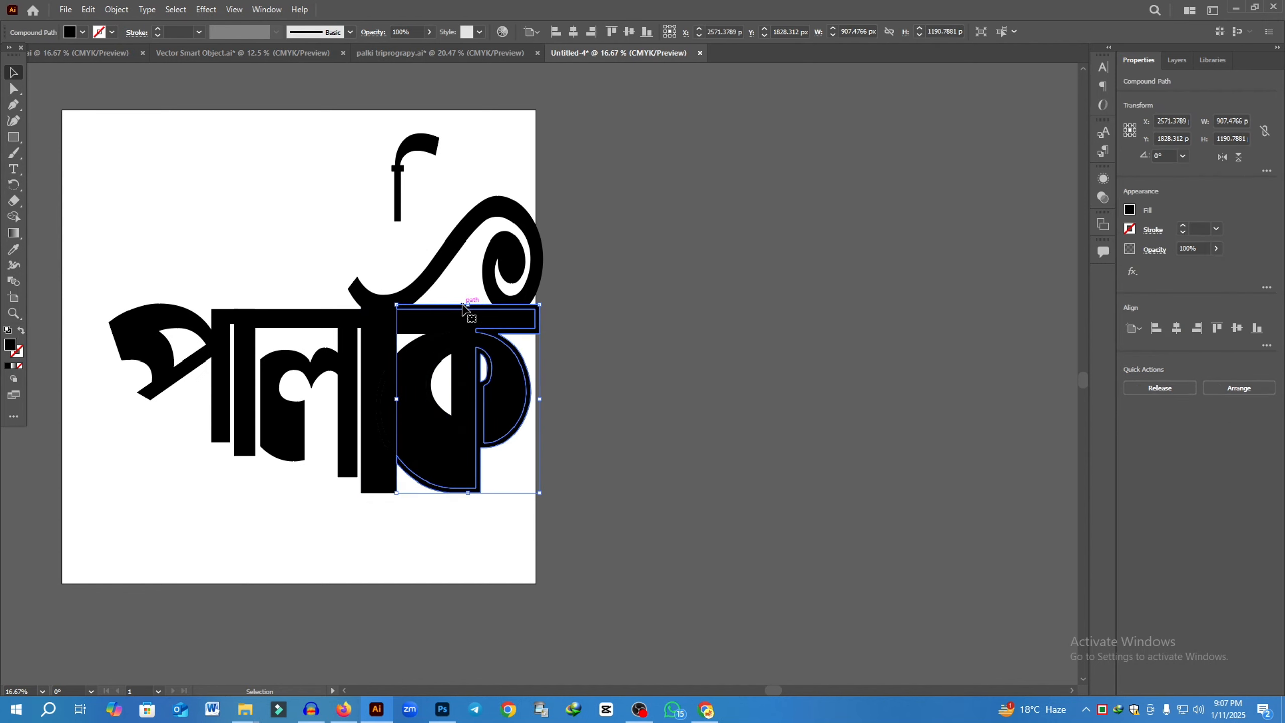
{"action": "key", "text": "Delete"}
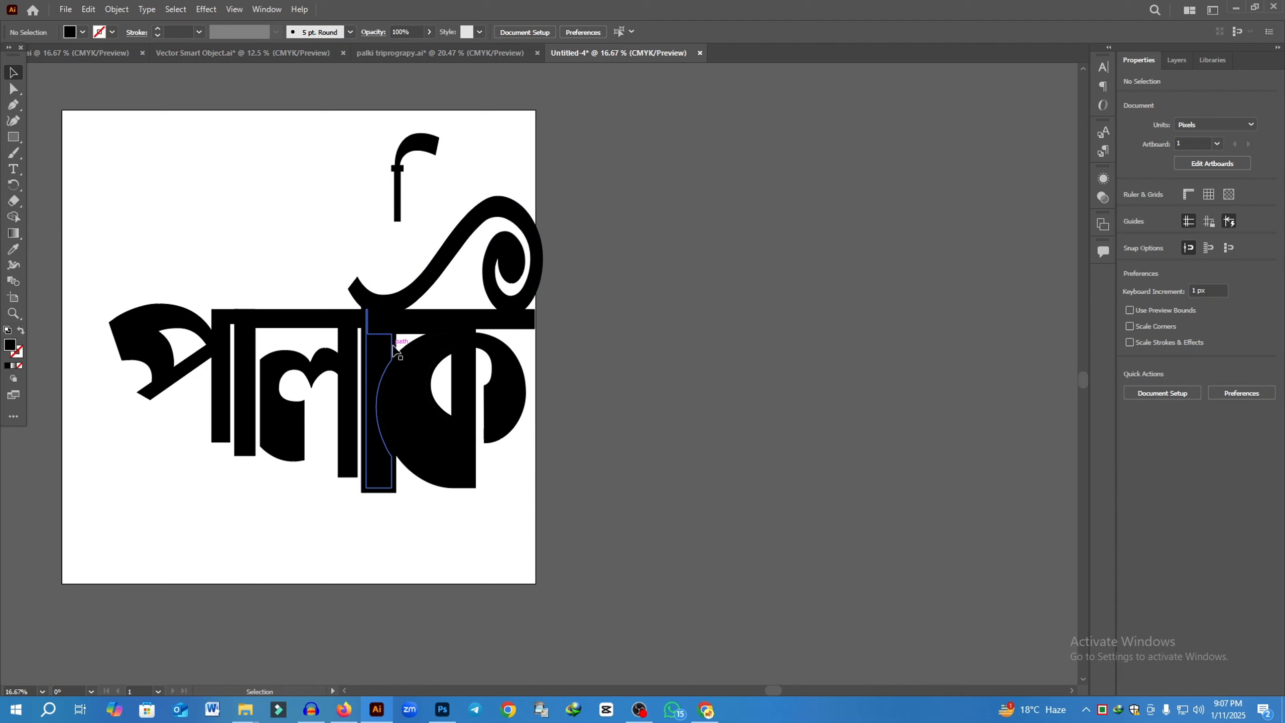
{"action": "left_click", "coordinate": [388, 394]}
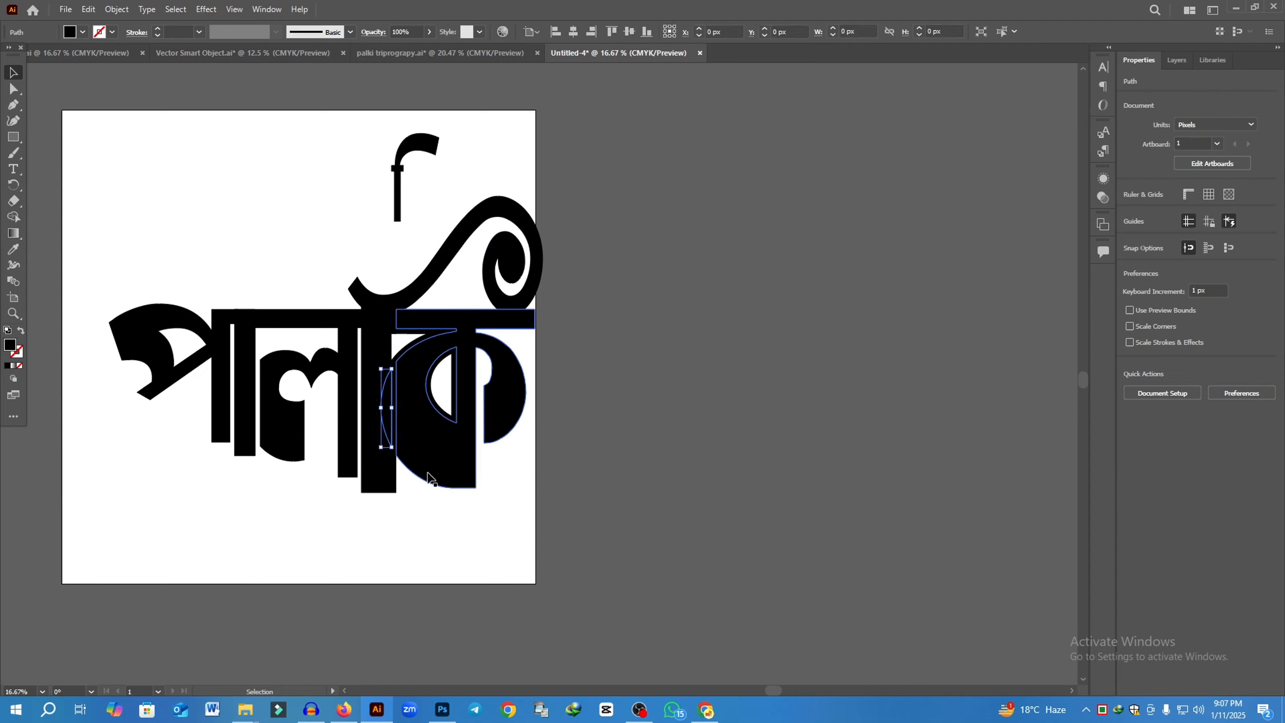
{"action": "key", "text": "Delete"}
{"action": "left_click", "coordinate": [453, 401]}
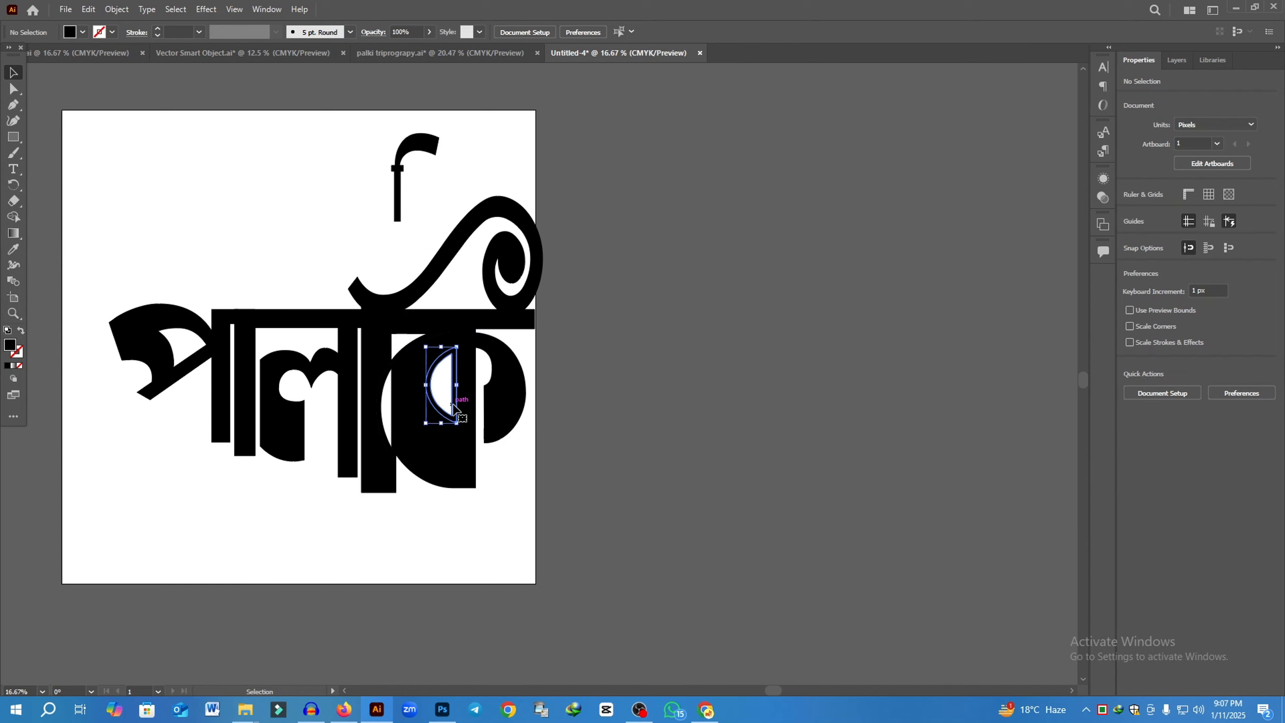
{"action": "key", "text": "Delete"}
{"action": "left_click", "coordinate": [435, 335]}
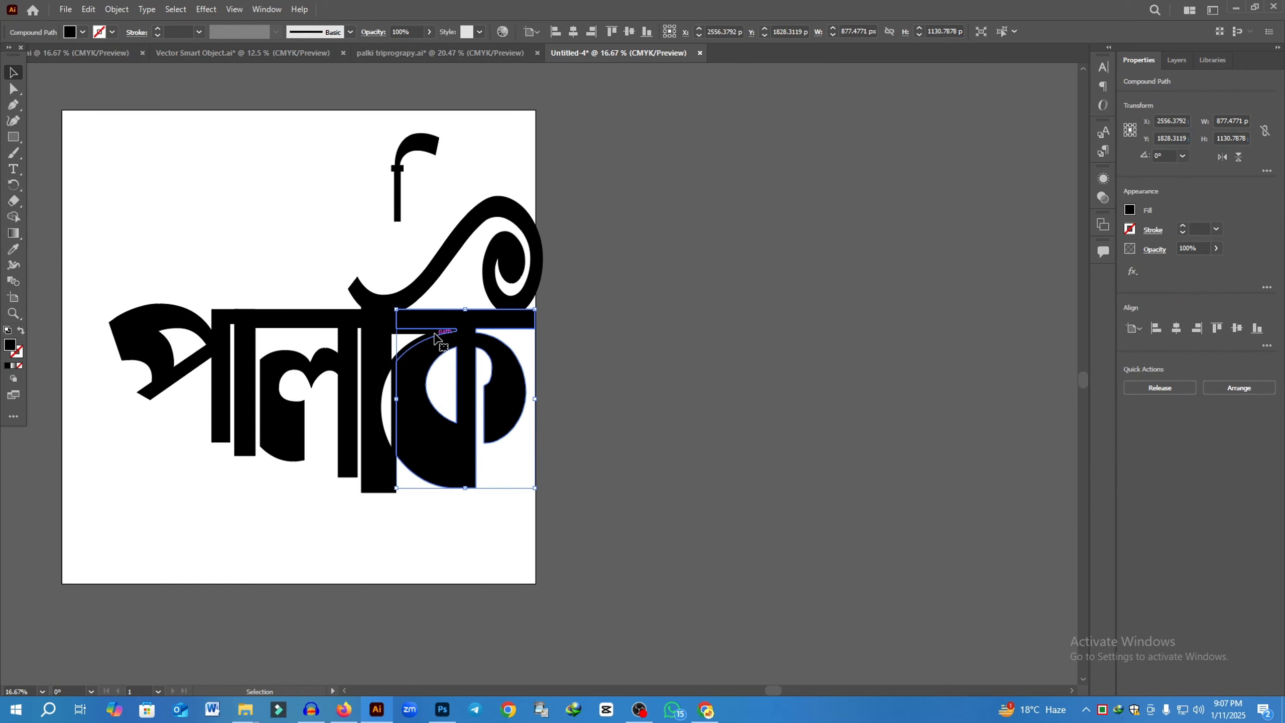
{"action": "left_click", "coordinate": [444, 507]}
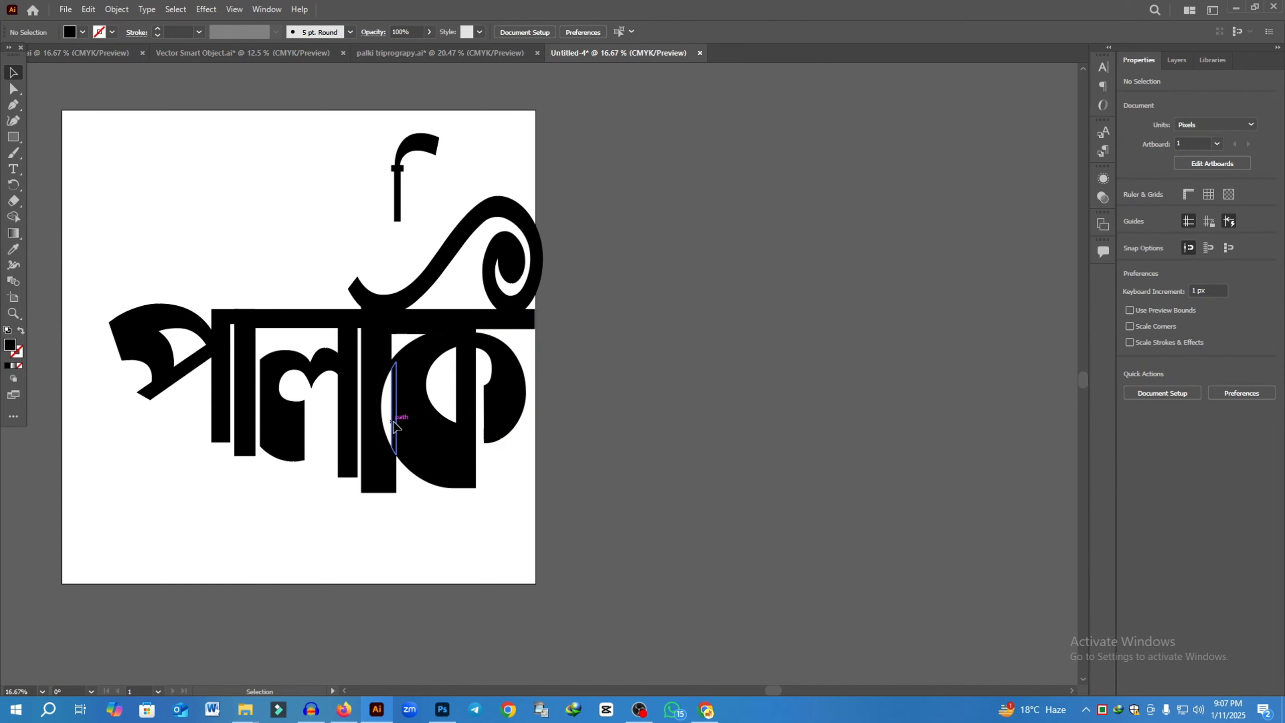
Delete the remaining offset slivers between the vertical bar and the ক, leaving a clean curved gap.
{"action": "left_click", "coordinate": [394, 422]}
{"action": "key", "text": "Delete"}
{"action": "left_click", "coordinate": [397, 357]}
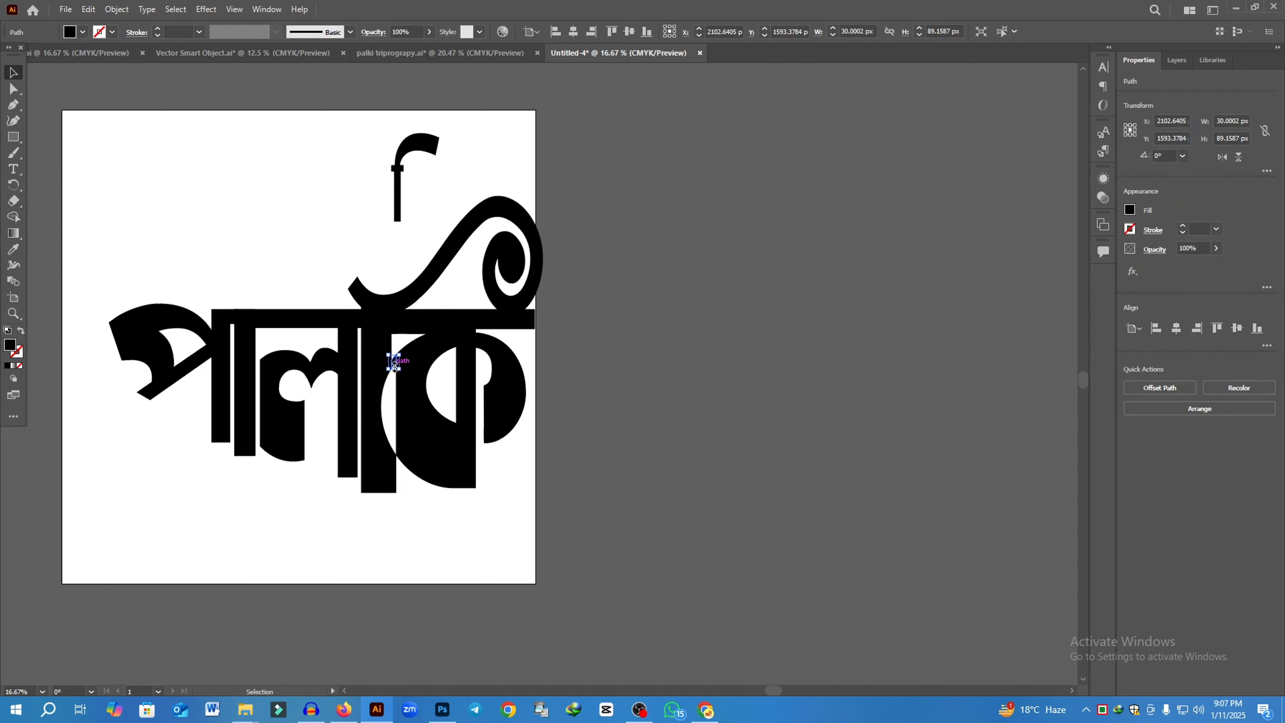
{"action": "key", "text": "Delete"}
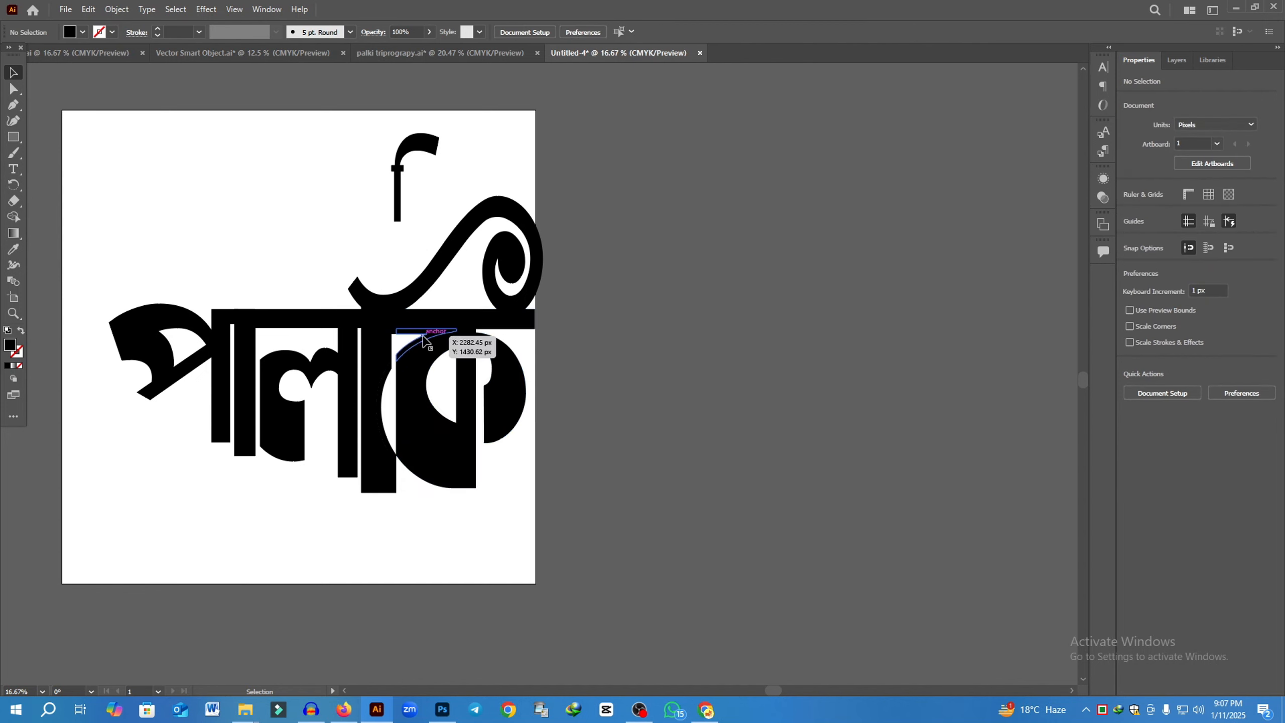
{"action": "left_click", "coordinate": [422, 344]}
{"action": "key", "text": "Delete"}
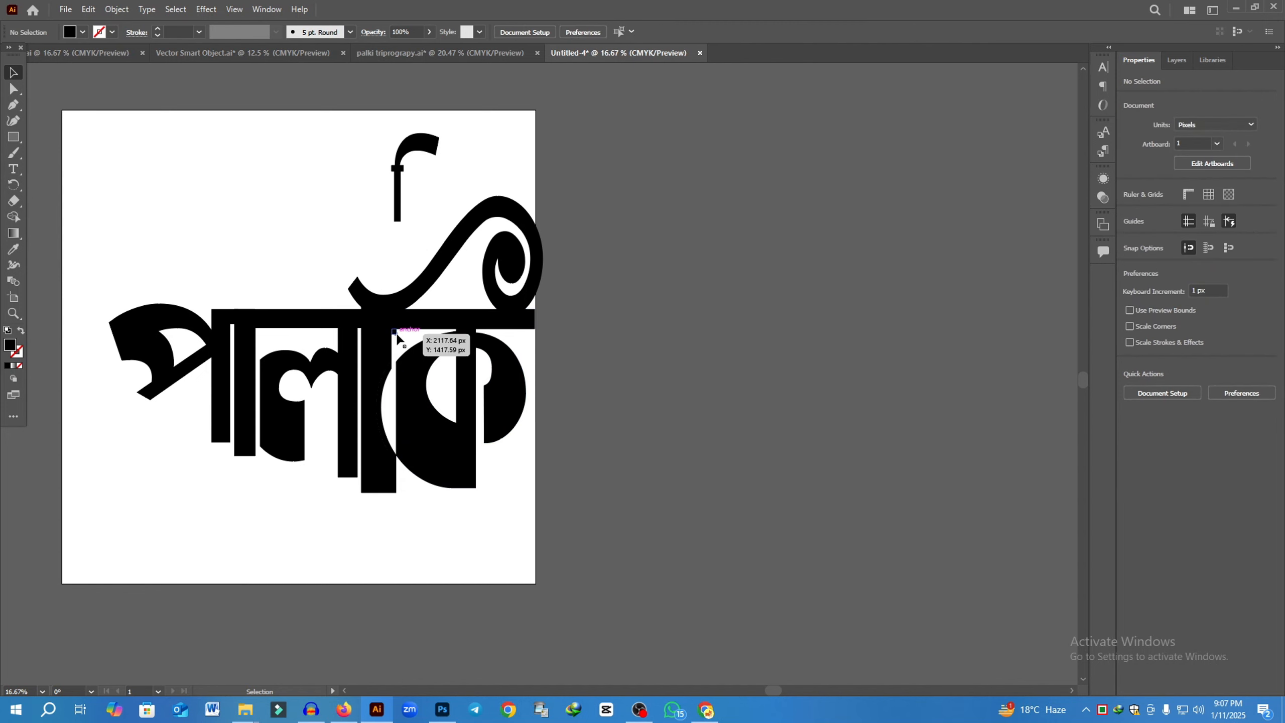
{"action": "left_click", "coordinate": [398, 338]}
{"action": "key", "text": "Delete"}
{"action": "left_click", "coordinate": [386, 435]}
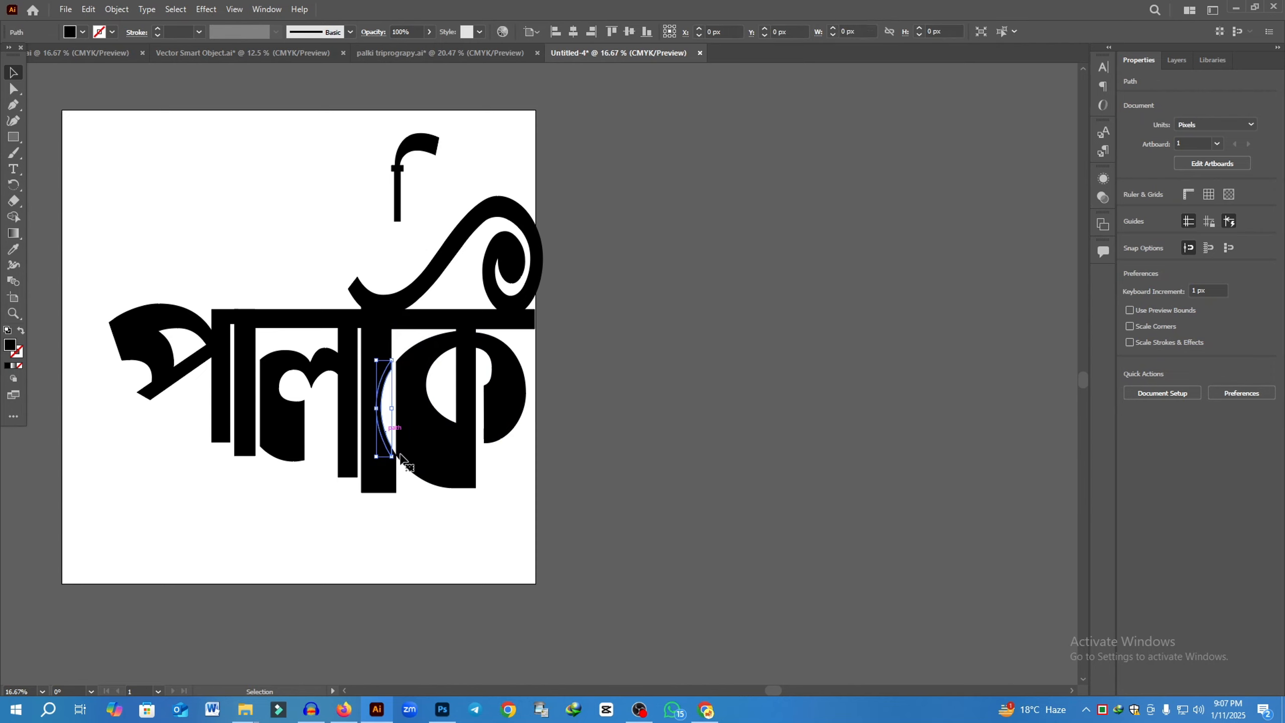
{"action": "key", "text": "Delete"}
{"action": "left_click", "coordinate": [394, 454]}
{"action": "key", "text": "Delete"}
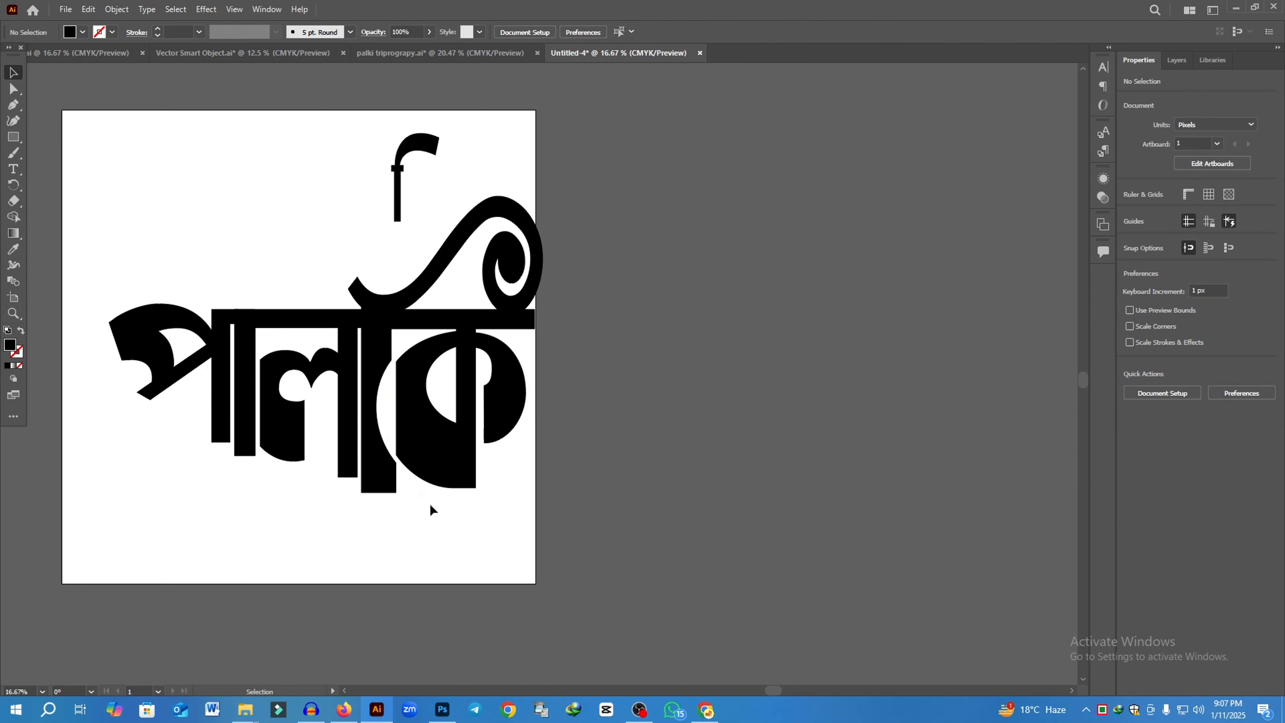
Check the whole word's outlines for unfilled leftover paths and delete those inside the ক's counter and above the ল.
{"action": "scroll", "coordinate": [429, 502], "scroll_direction": "up", "scroll_amount": 1}
{"action": "left_click_drag", "start_coordinate": [127, 304], "coordinate": [797, 532]}
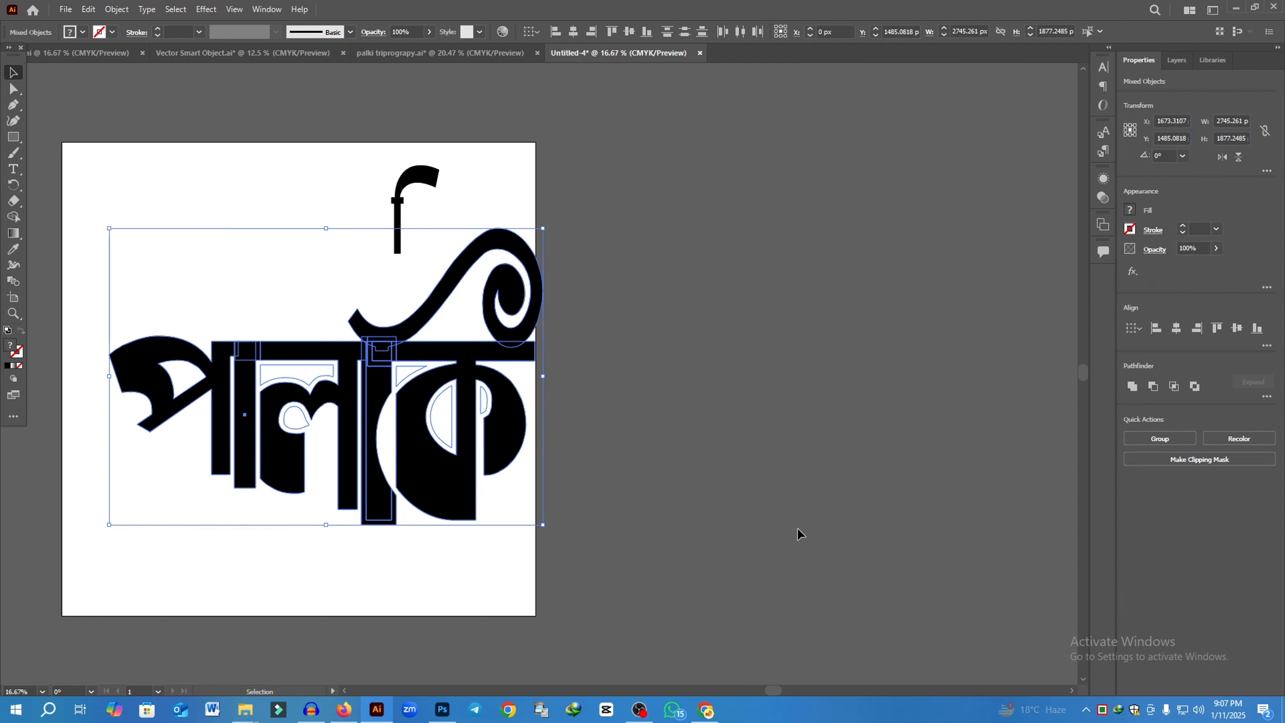
{"action": "left_click", "coordinate": [651, 350]}
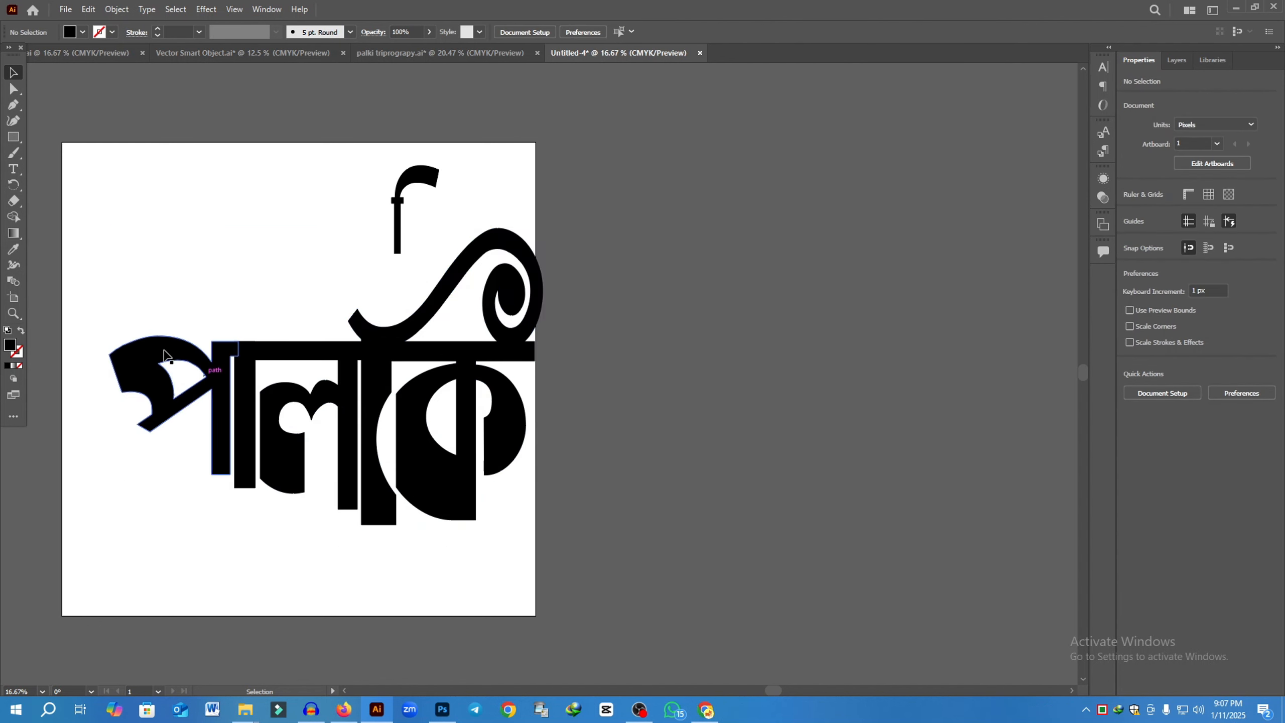
{"action": "left_click_drag", "start_coordinate": [114, 316], "coordinate": [656, 549]}
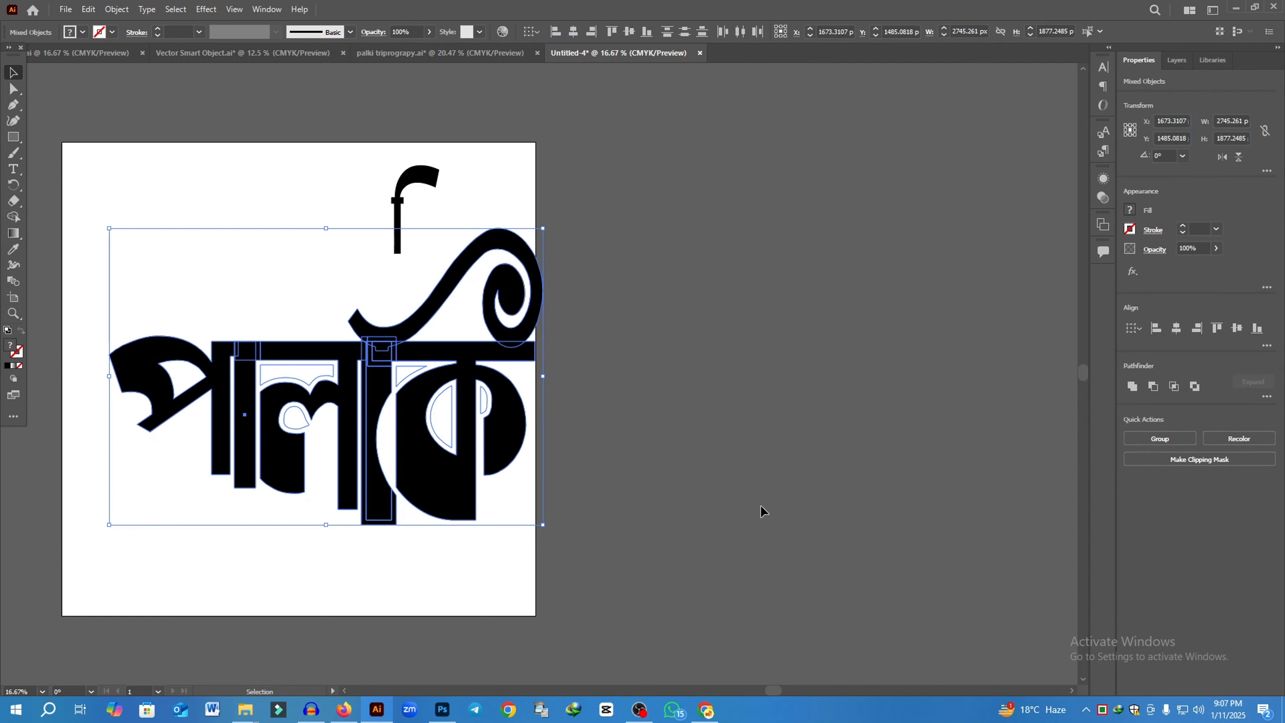
{"action": "left_click", "coordinate": [654, 522]}
{"action": "left_click_drag", "start_coordinate": [102, 273], "coordinate": [657, 562]}
{"action": "left_click", "coordinate": [631, 517]}
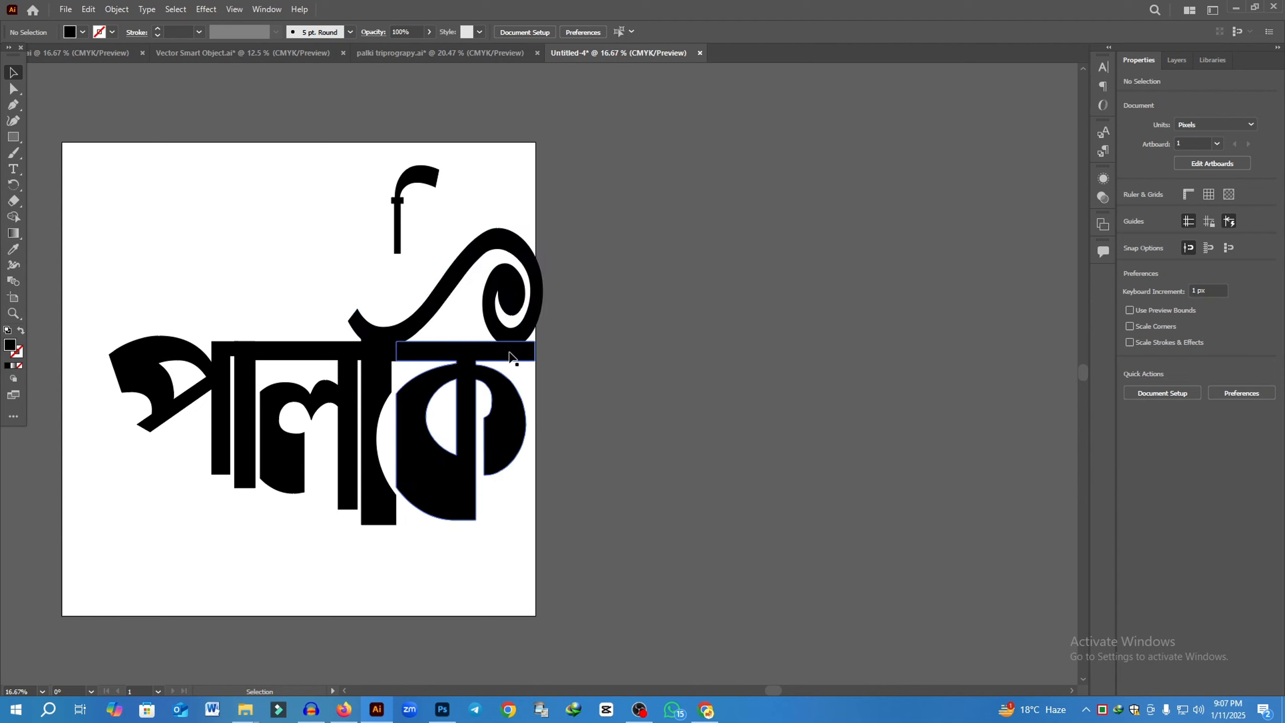
{"action": "left_click", "coordinate": [449, 409]}
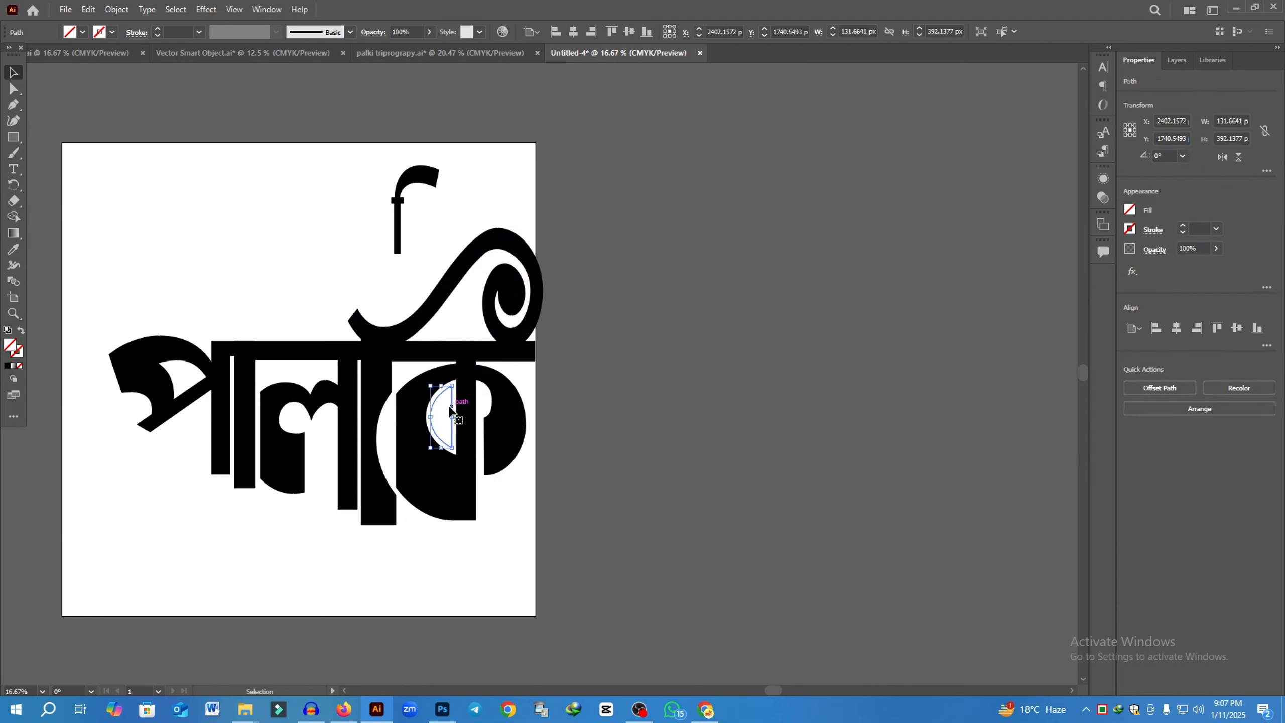
{"action": "key", "text": "Delete"}
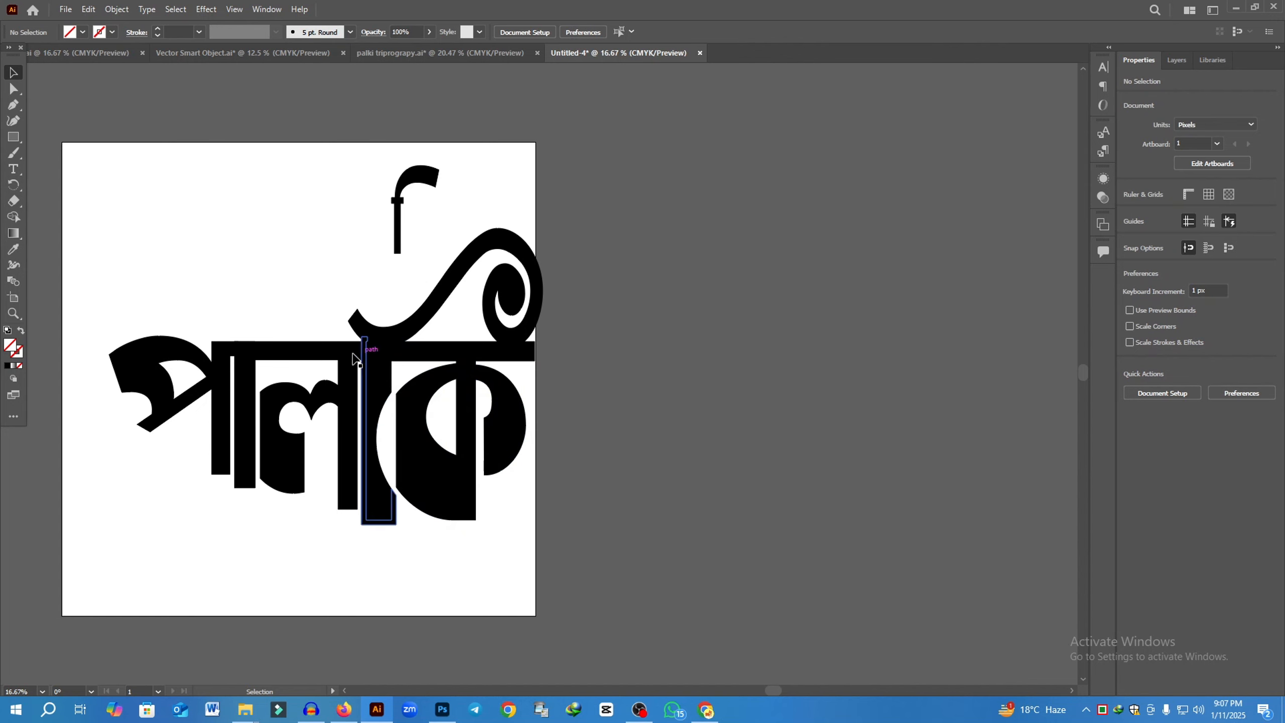
{"action": "left_click", "coordinate": [359, 373]}
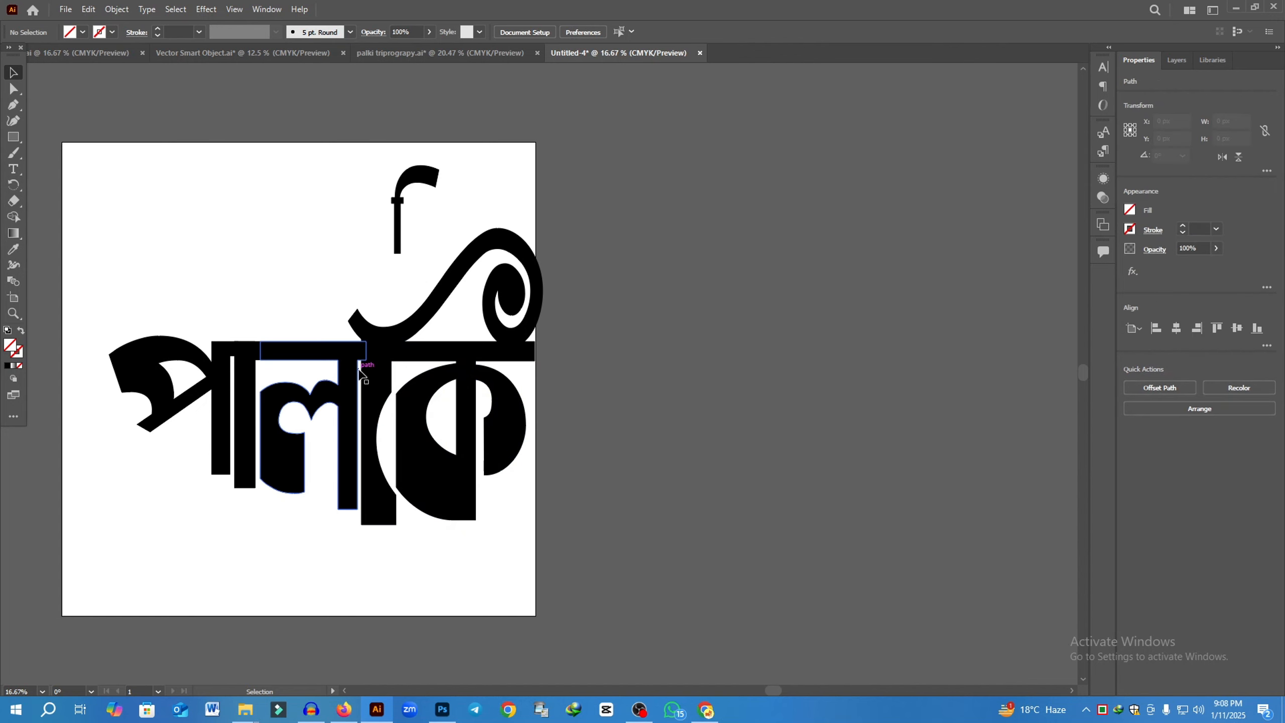
{"action": "left_click_drag", "start_coordinate": [117, 298], "coordinate": [638, 532]}
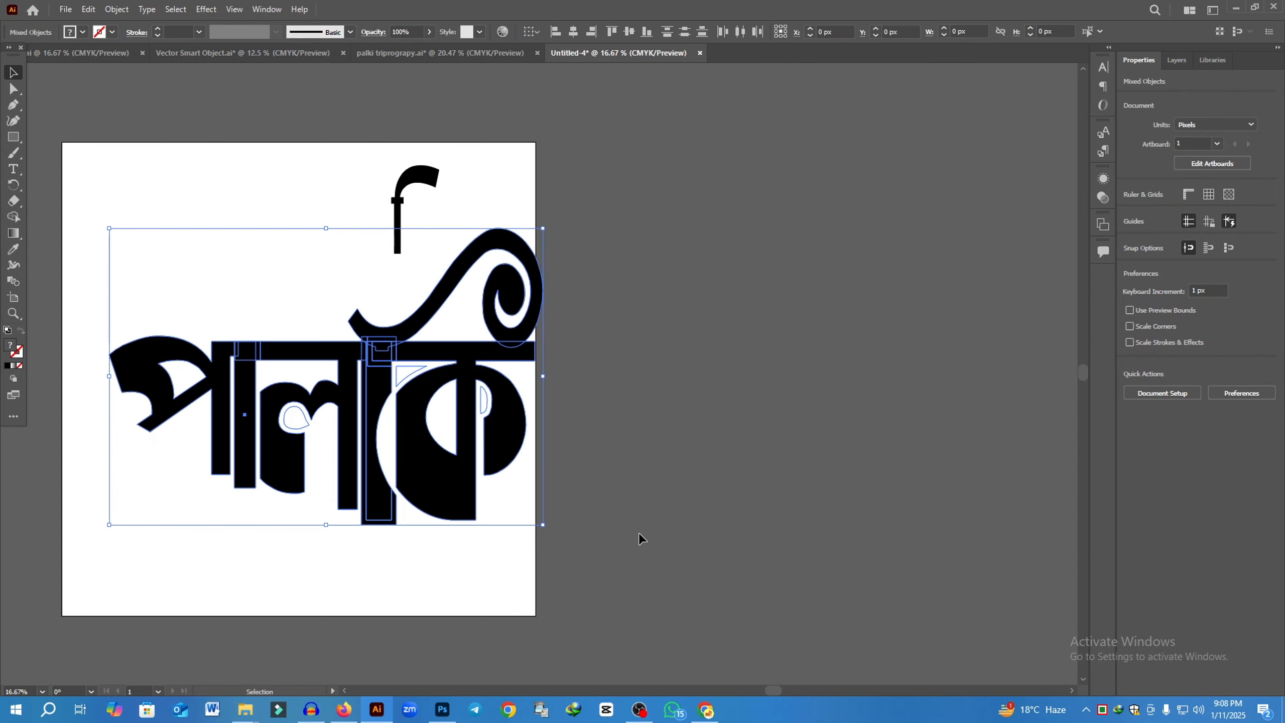
Delete the leftover unfilled paths beside the ক: the triangle under the headline and the strip in its right-hand counter.
{"action": "left_click", "coordinate": [612, 487]}
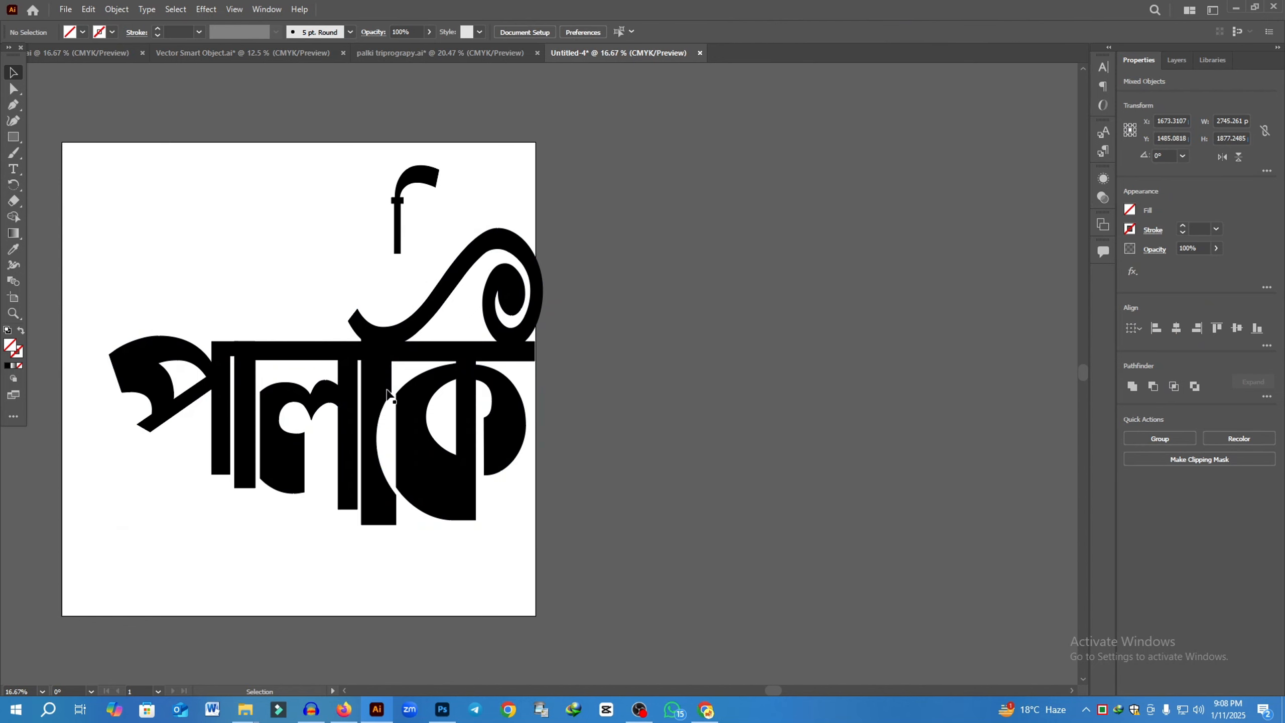
{"action": "left_click", "coordinate": [415, 367]}
{"action": "key", "text": "Delete"}
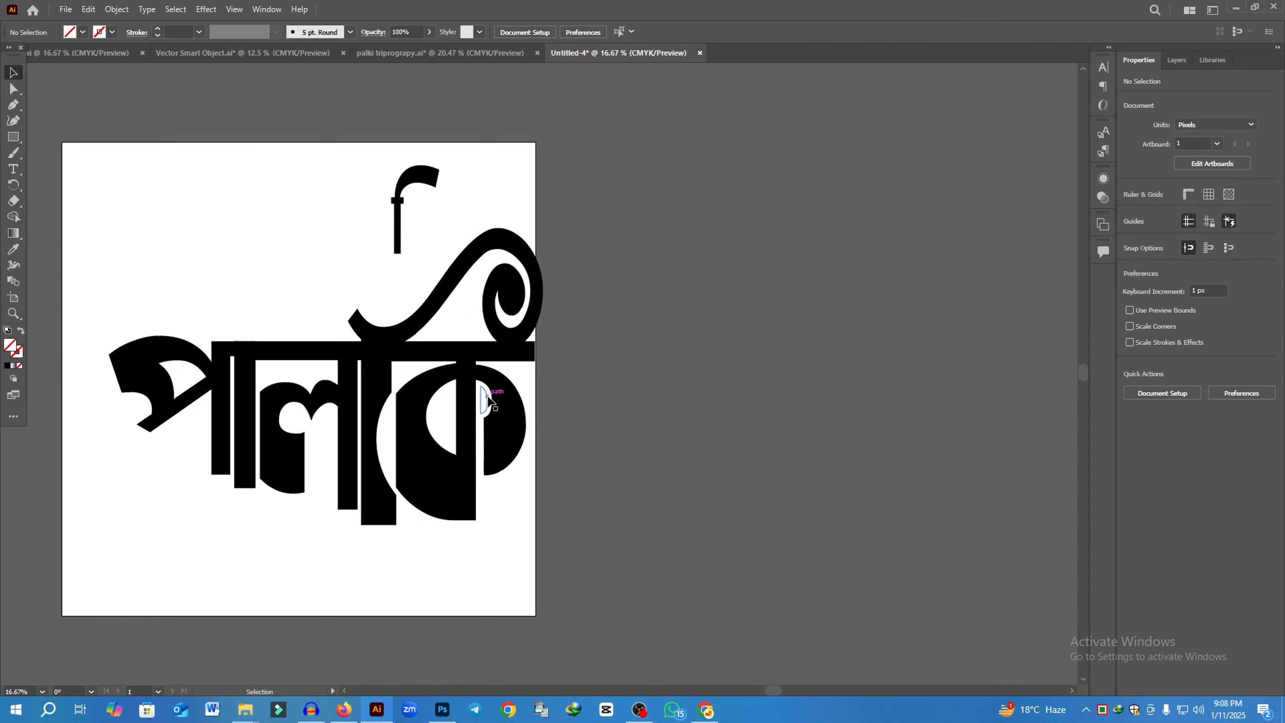
{"action": "left_click", "coordinate": [490, 400]}
{"action": "key", "text": "Delete"}
Check the word's outlines for leftovers and delete the outer offset shape around the vertical bar before the ক.
{"action": "left_click_drag", "start_coordinate": [125, 303], "coordinate": [658, 583]}
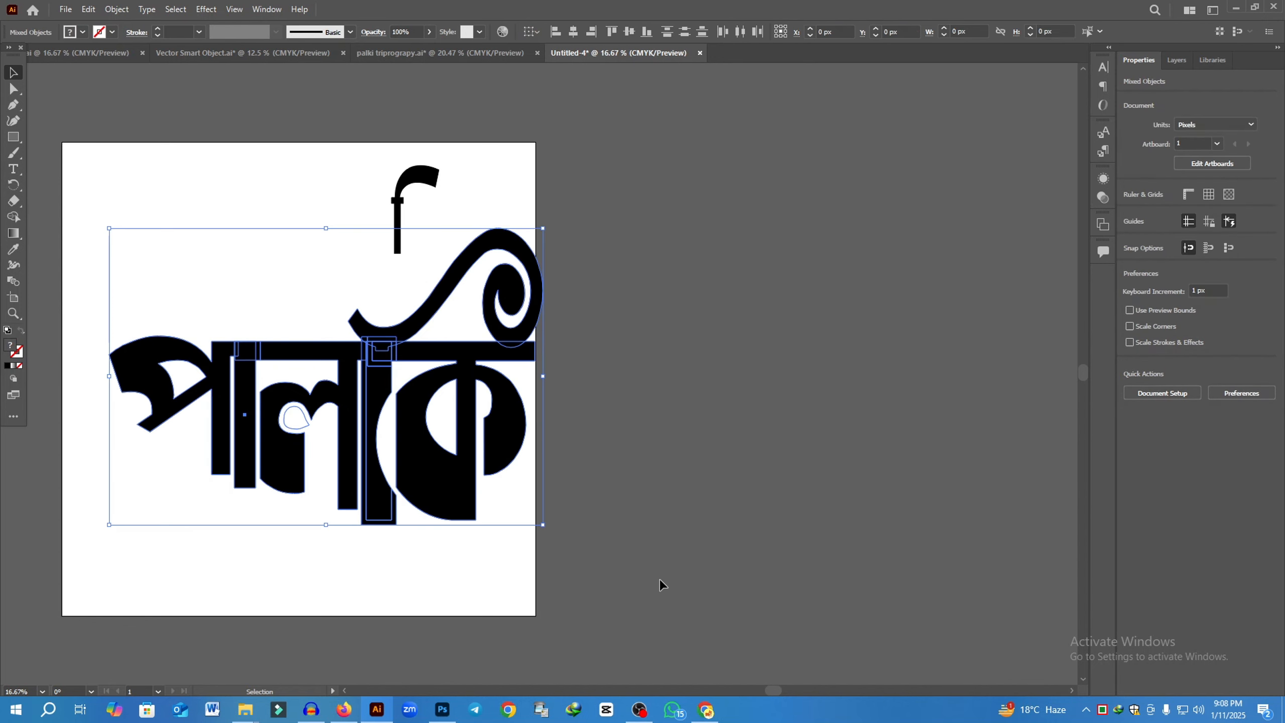
{"action": "left_click", "coordinate": [679, 543]}
{"action": "left_click", "coordinate": [363, 509]}
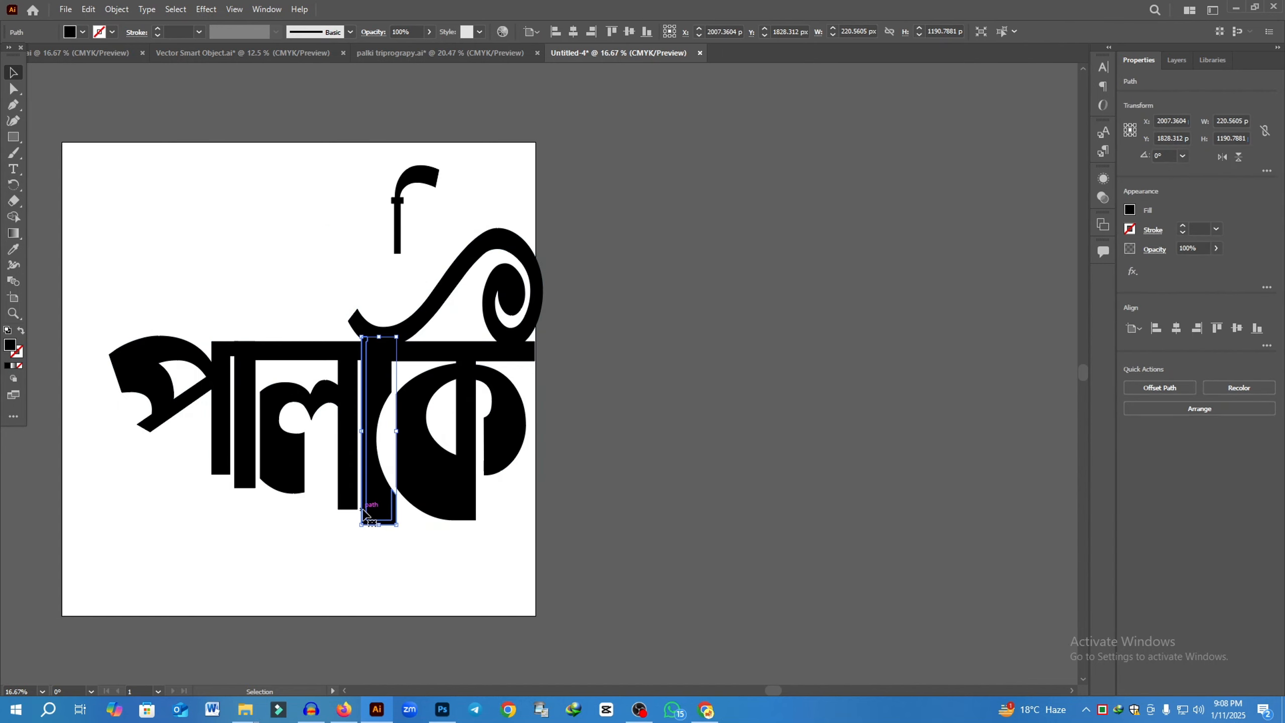
{"action": "key", "text": "Delete"}
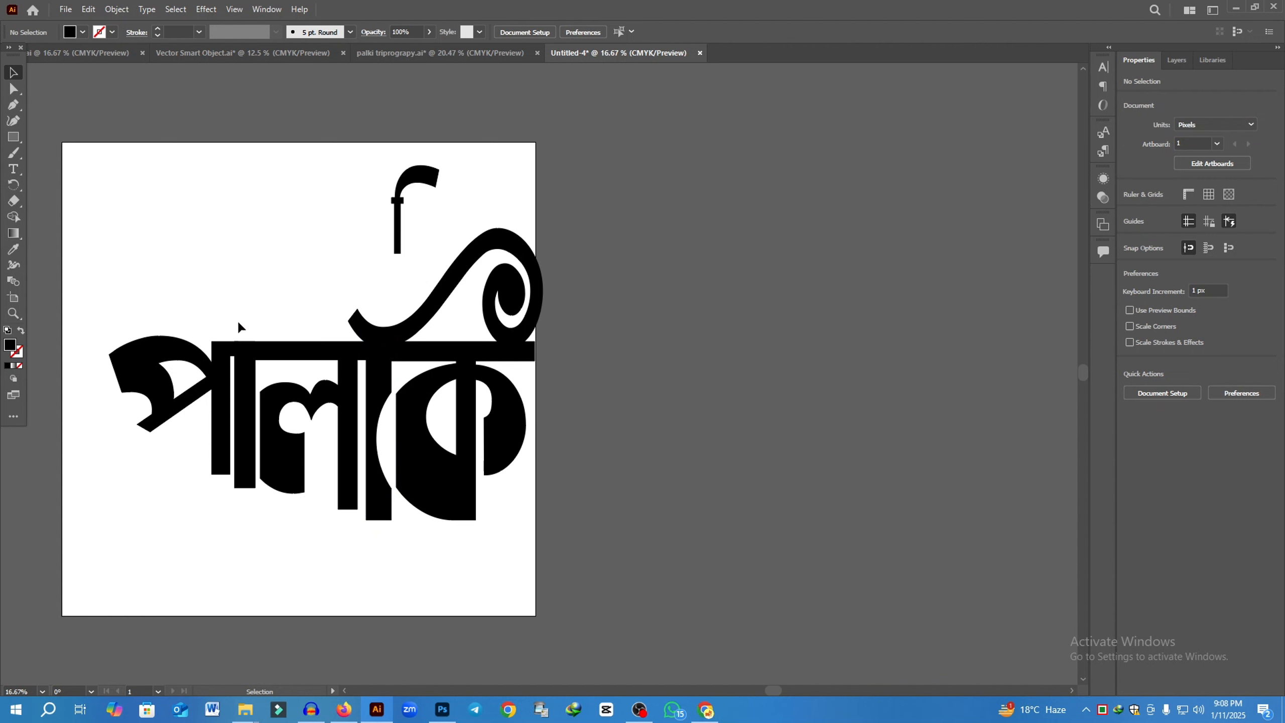
Use Shape Builder on the whole word to merge the overlapping pieces where the two vertical bars and the curl meet the headline.
{"action": "left_click_drag", "start_coordinate": [134, 307], "coordinate": [718, 580]}
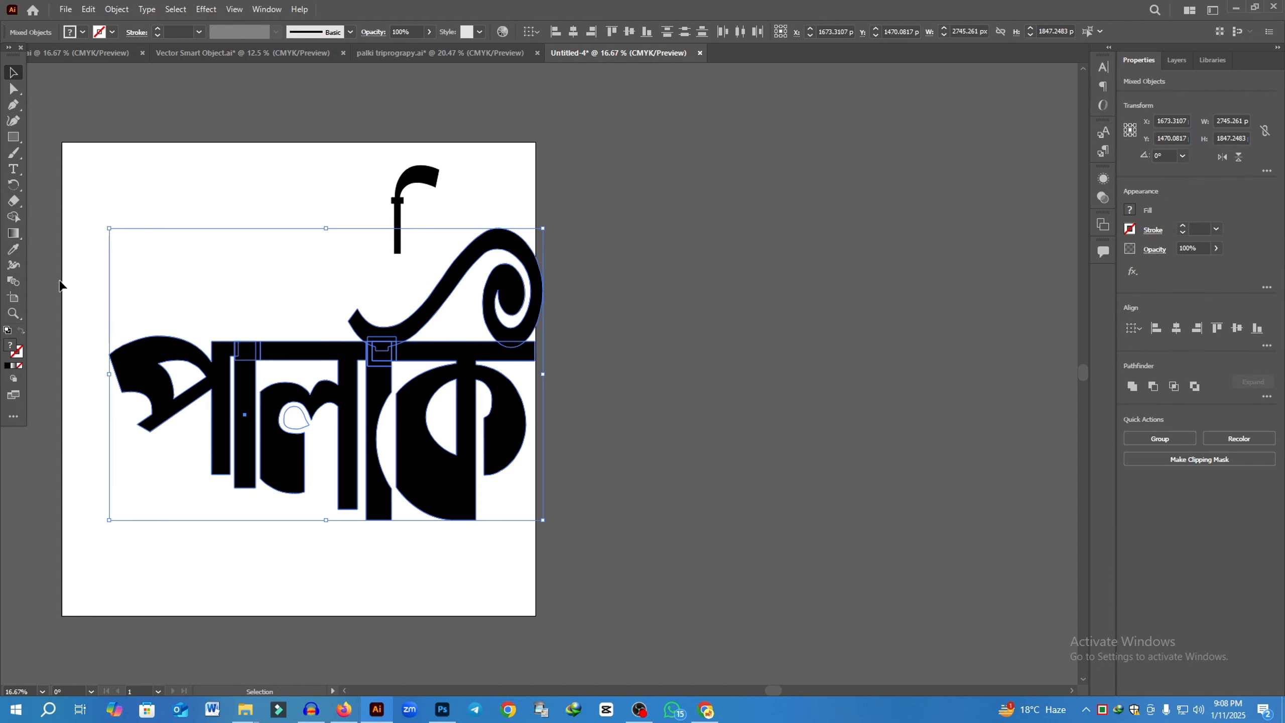
{"action": "left_click", "coordinate": [17, 221]}
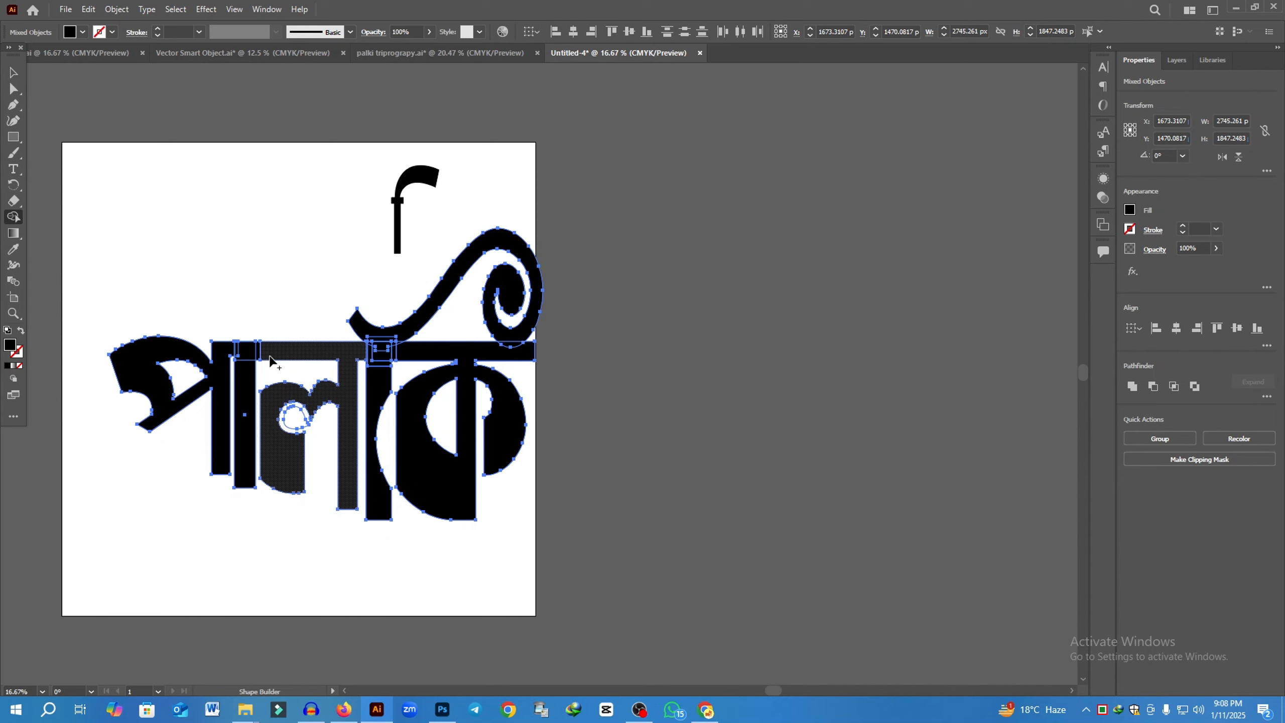
{"action": "left_click_drag", "start_coordinate": [285, 354], "coordinate": [258, 361]}
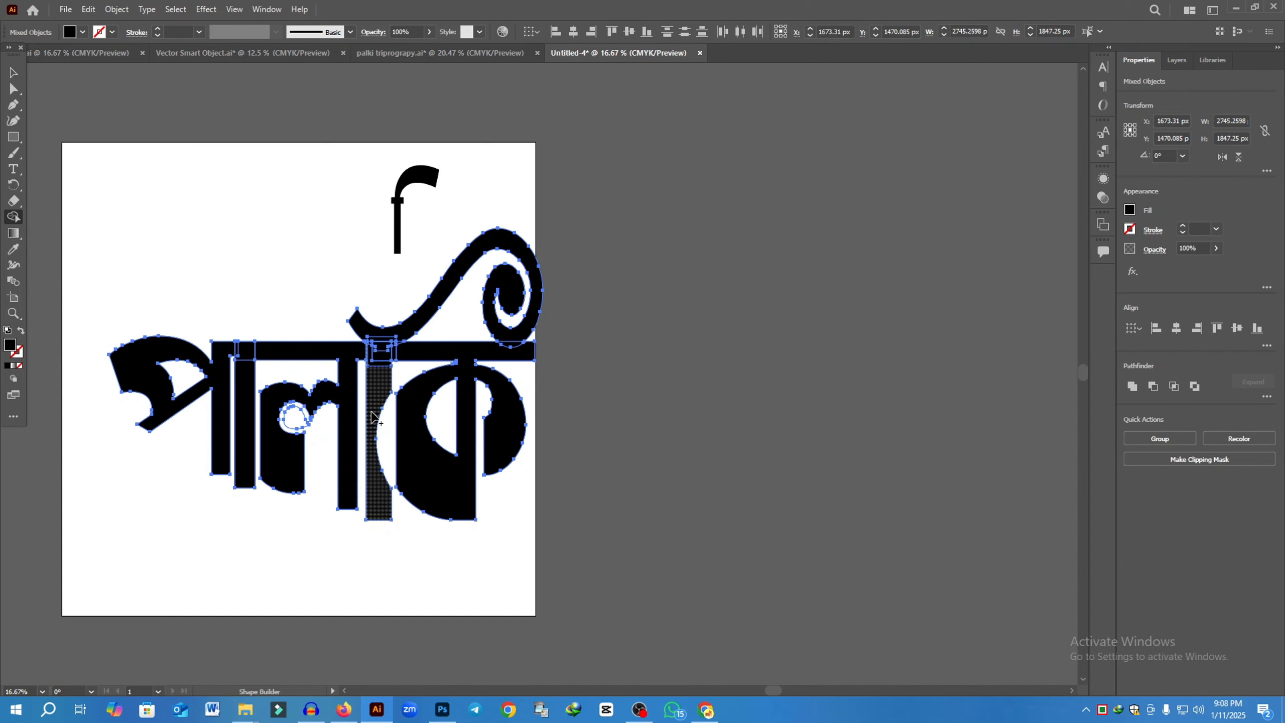
{"action": "left_click_drag", "start_coordinate": [379, 393], "coordinate": [381, 355]}
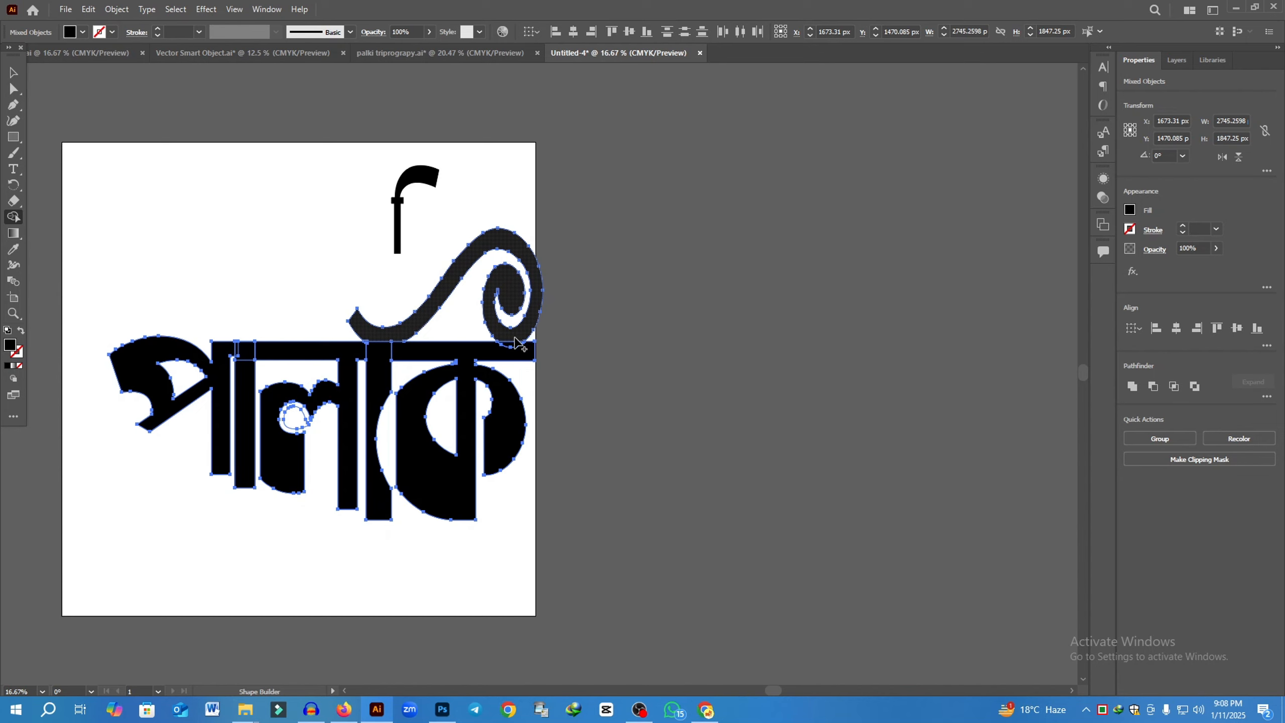
{"action": "left_click", "coordinate": [514, 342]}
{"action": "left_click_drag", "start_coordinate": [511, 338], "coordinate": [512, 345]}
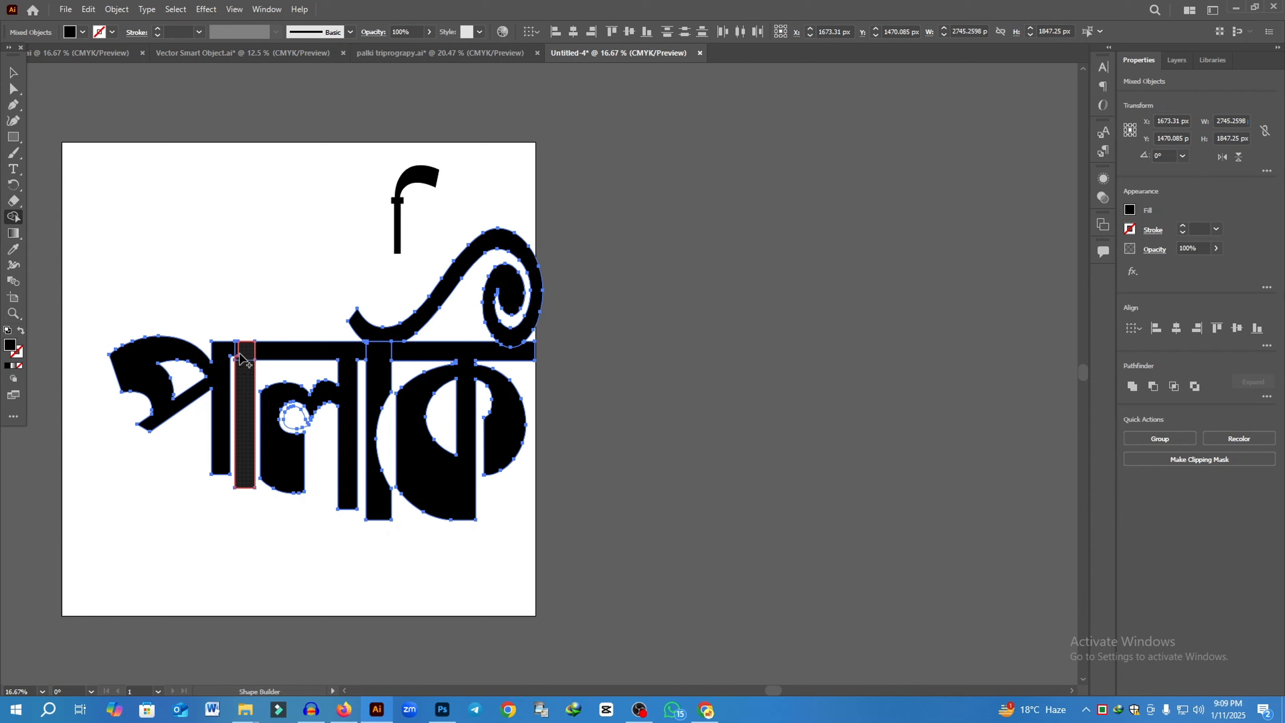
{"action": "left_click_drag", "start_coordinate": [240, 354], "coordinate": [246, 370]}
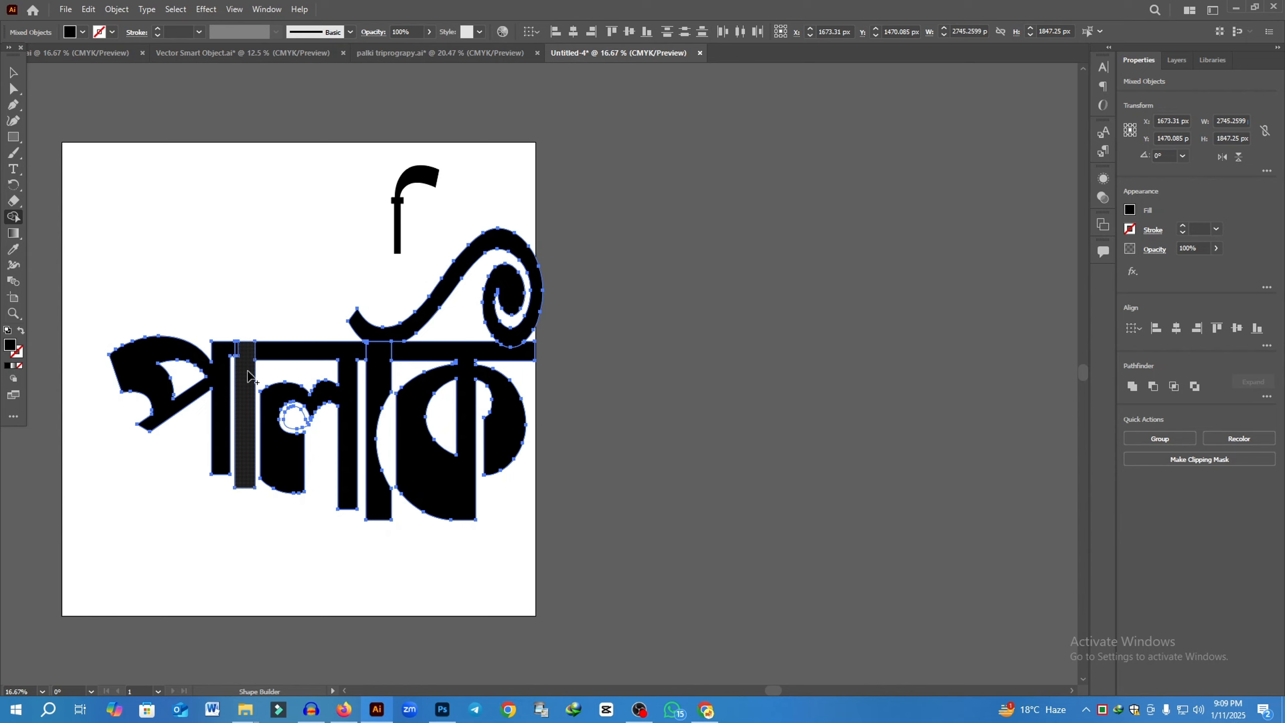
{"action": "key", "text": "ctrl"}
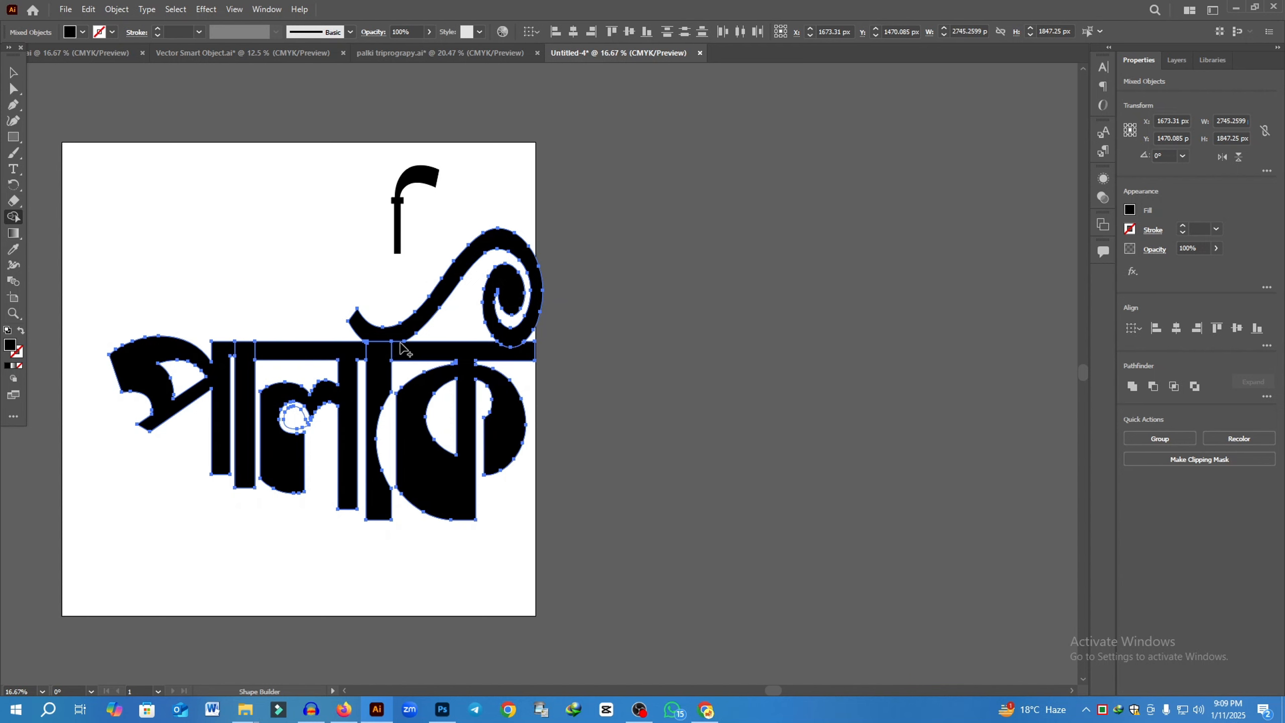
{"action": "left_click", "coordinate": [13, 73]}
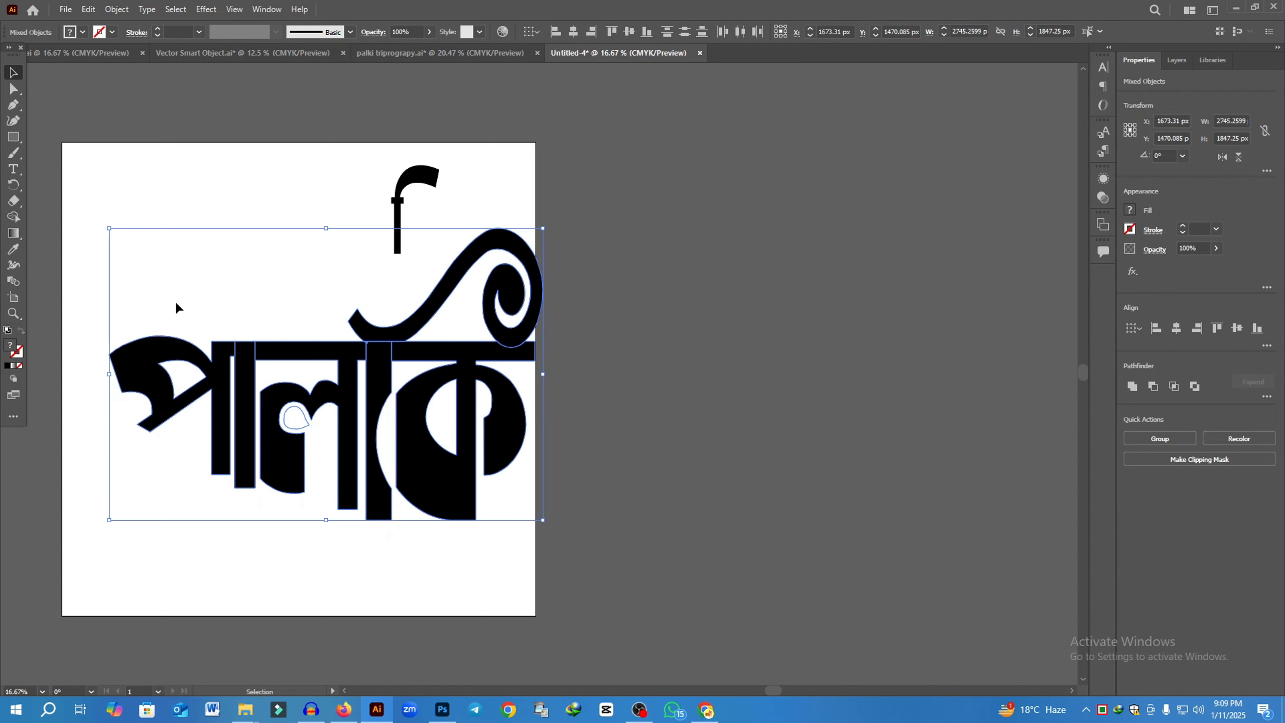
Delete the spare ি sign above the word and scale the word down to about 2402 px wide so it fits the artboard.
{"action": "left_click", "coordinate": [419, 182]}
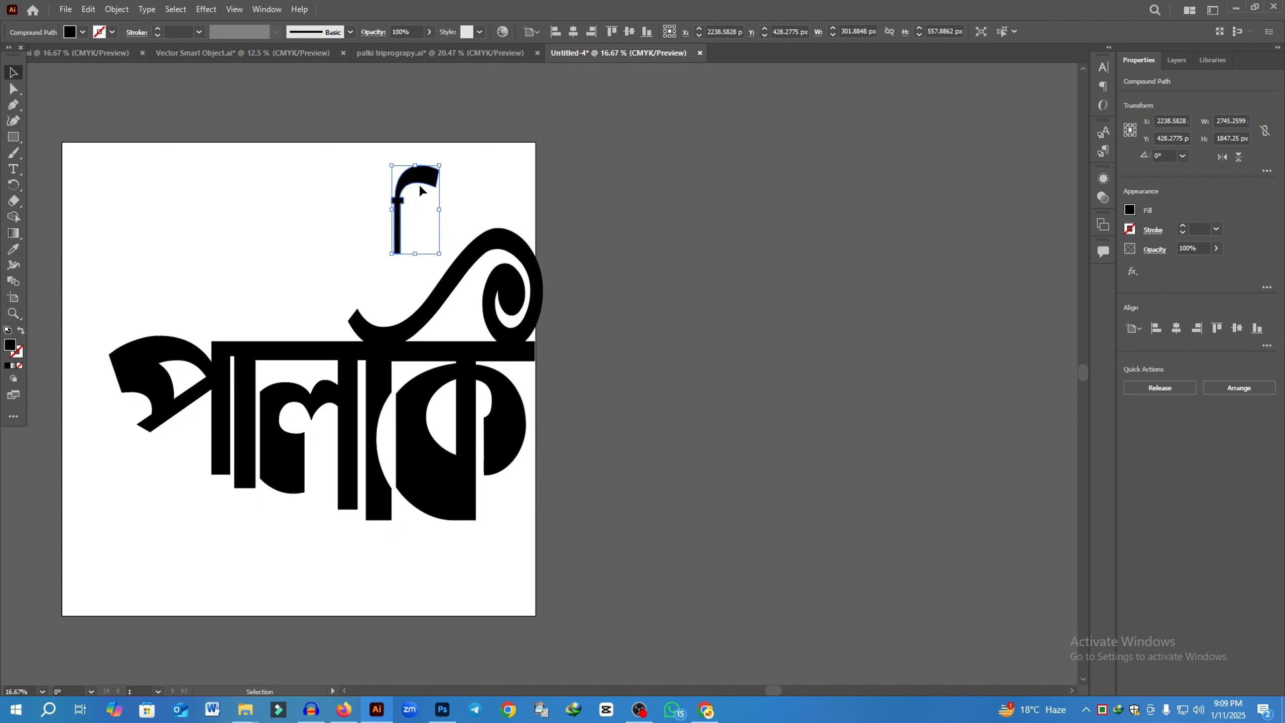
{"action": "key", "text": "Delete"}
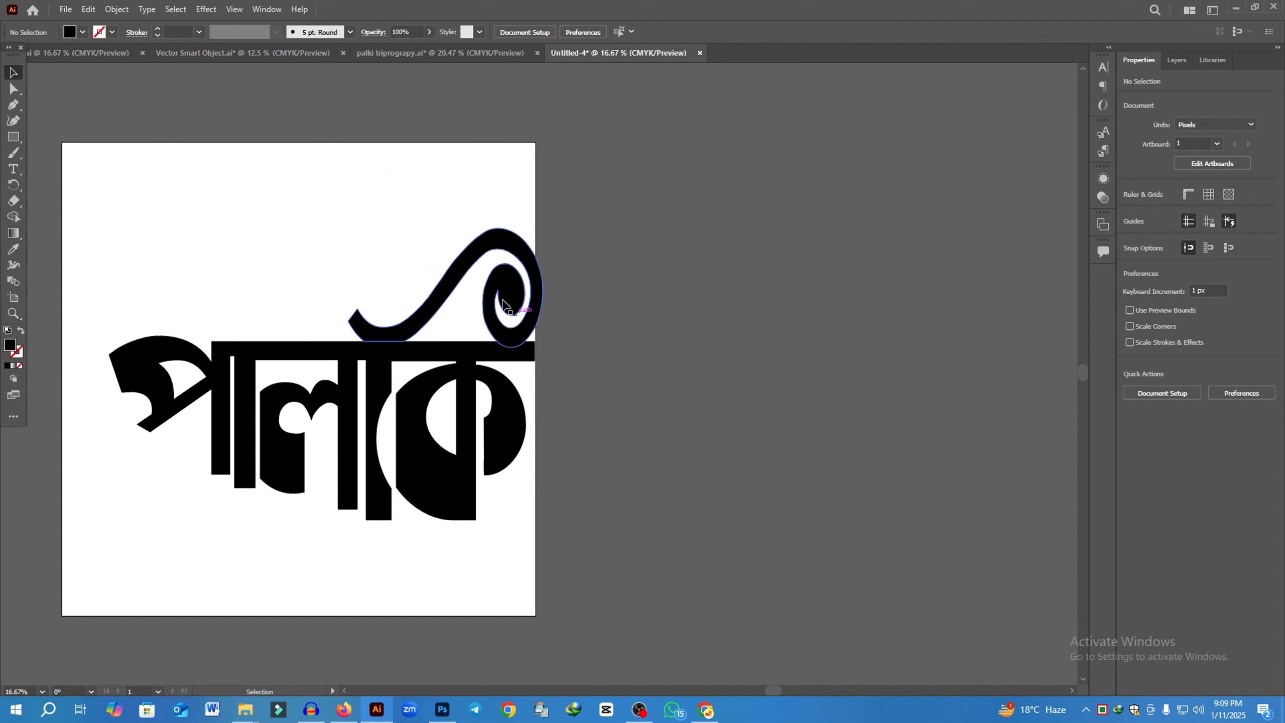
{"action": "left_click_drag", "start_coordinate": [117, 267], "coordinate": [628, 547]}
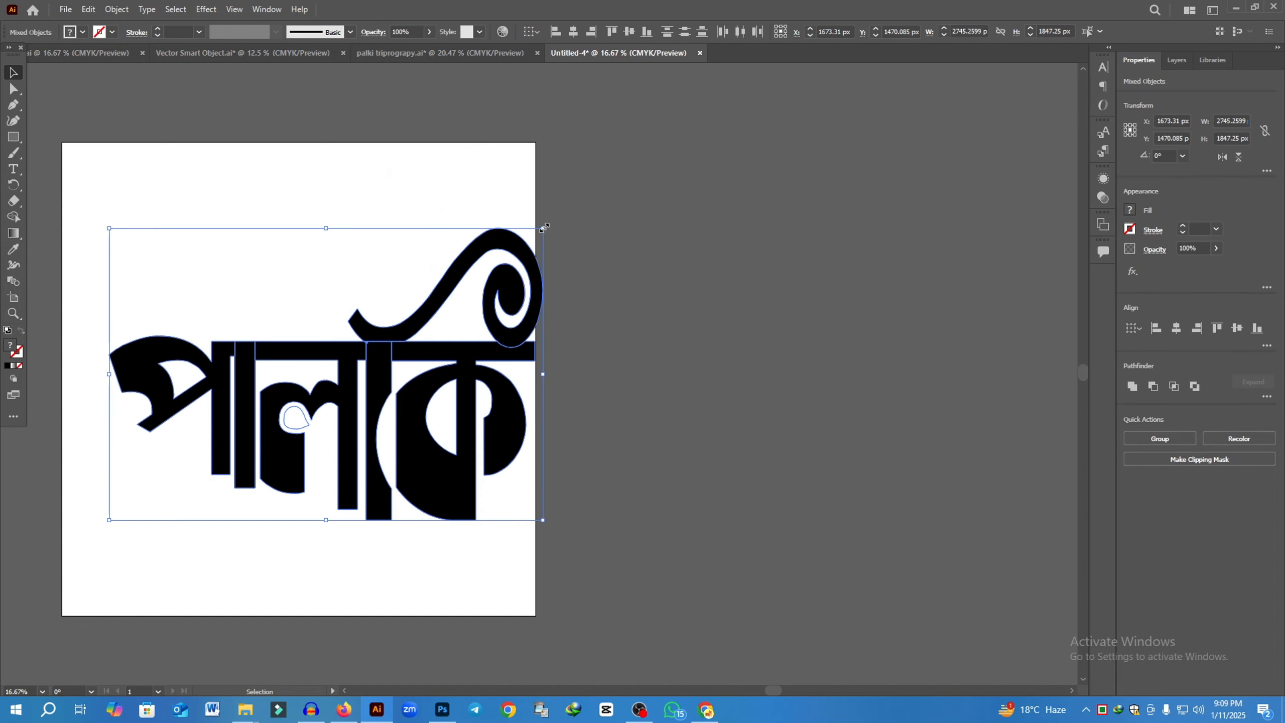
{"action": "left_click_drag", "start_coordinate": [545, 227], "coordinate": [489, 271]}
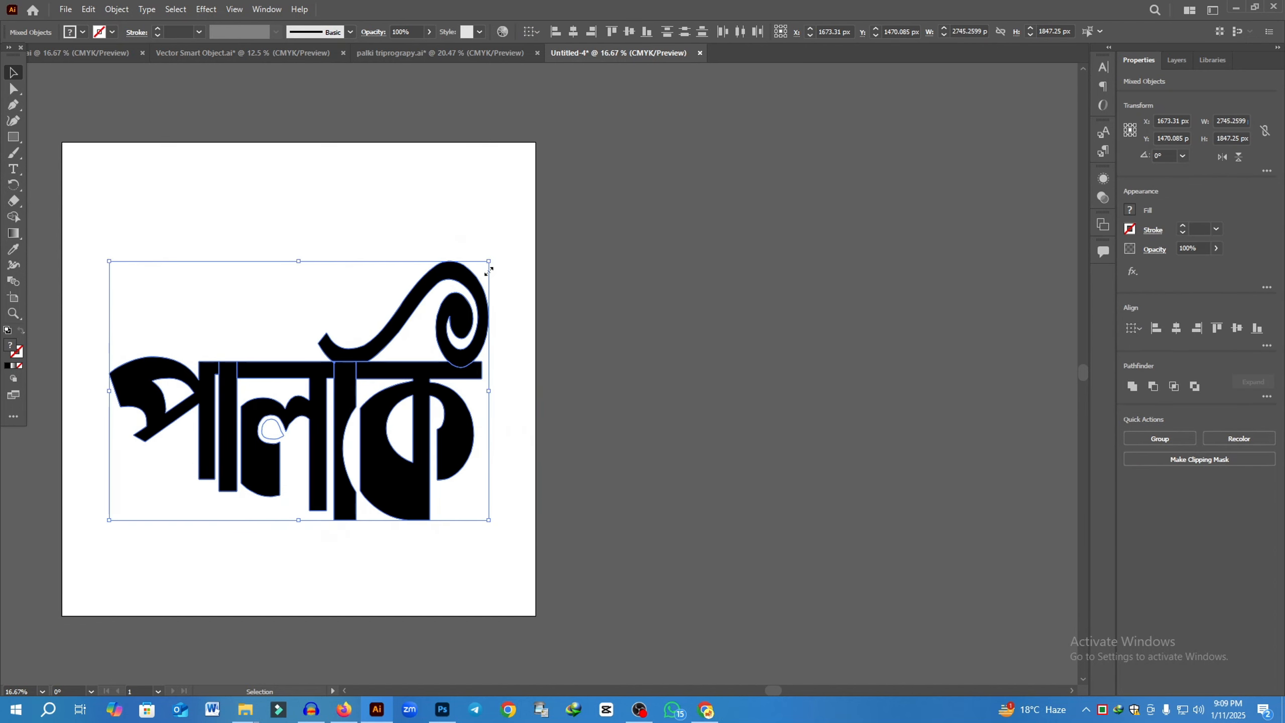
{"action": "left_click", "coordinate": [589, 503]}
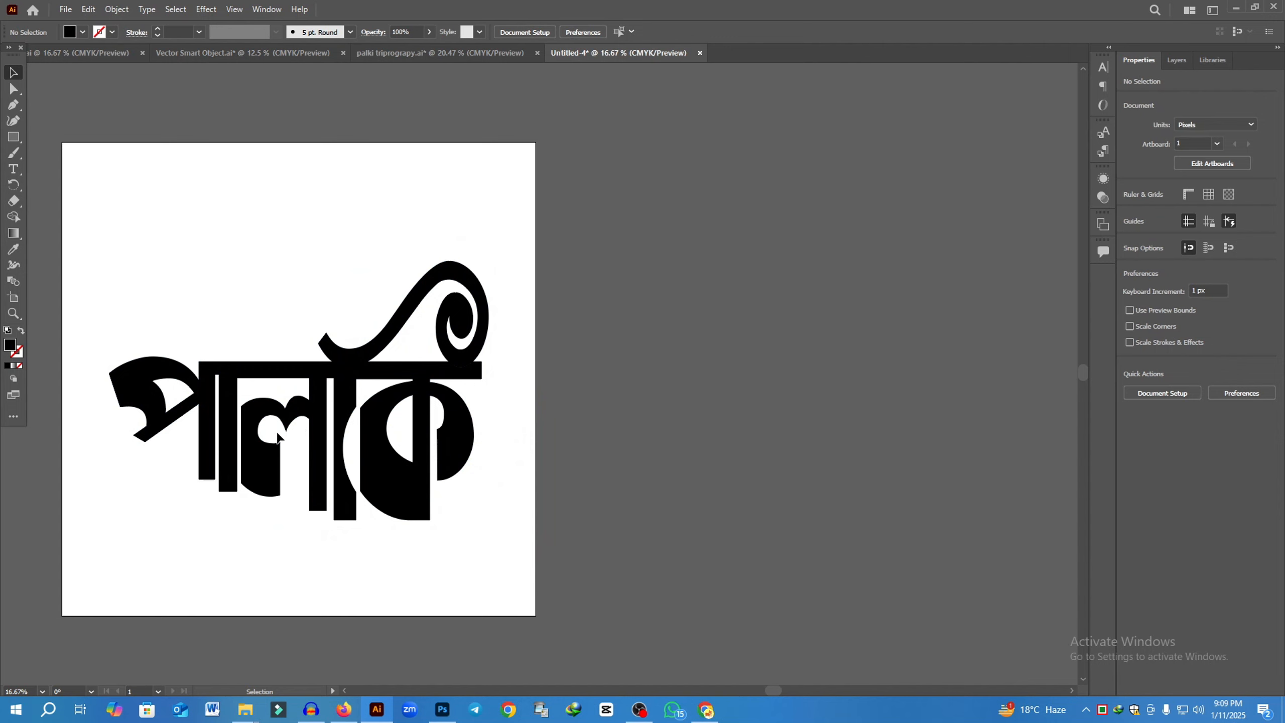
Delete the leftover unfilled path inside the ল's counter and check the whole word's outlines again.
{"action": "left_click", "coordinate": [282, 432]}
{"action": "key", "text": "Delete"}
{"action": "left_click_drag", "start_coordinate": [78, 276], "coordinate": [590, 561]}
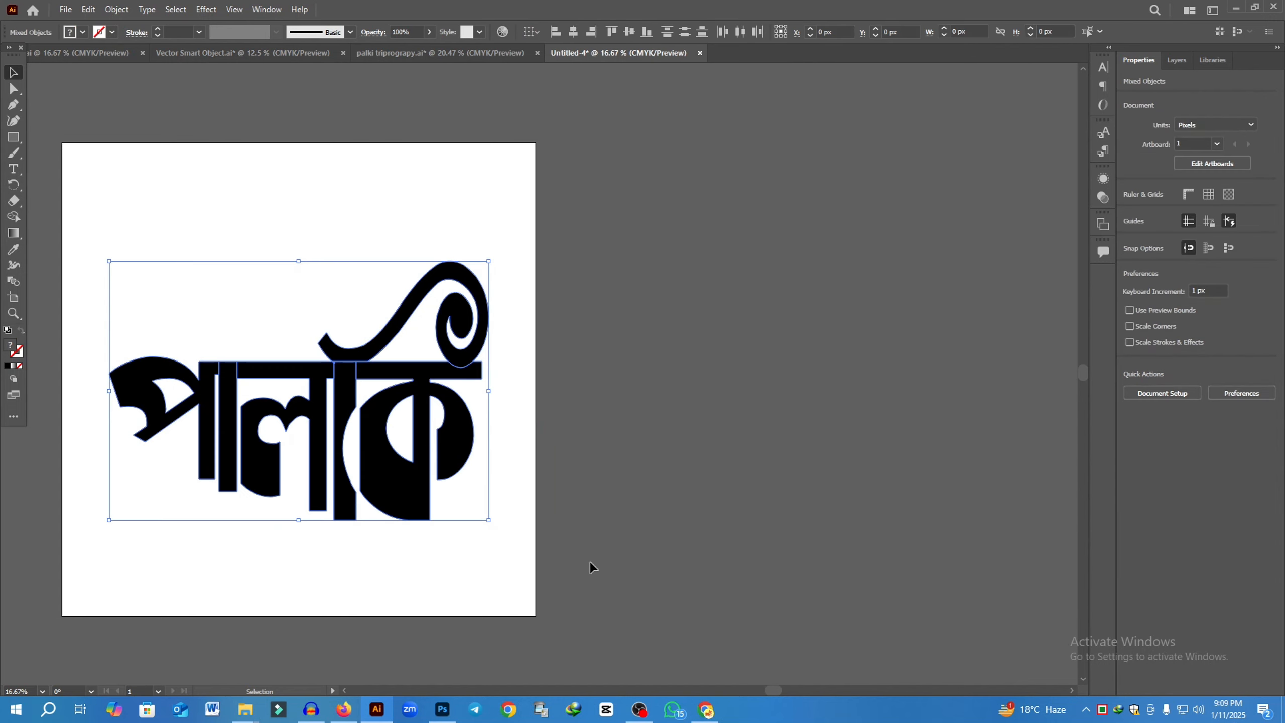
{"action": "left_click", "coordinate": [510, 580]}
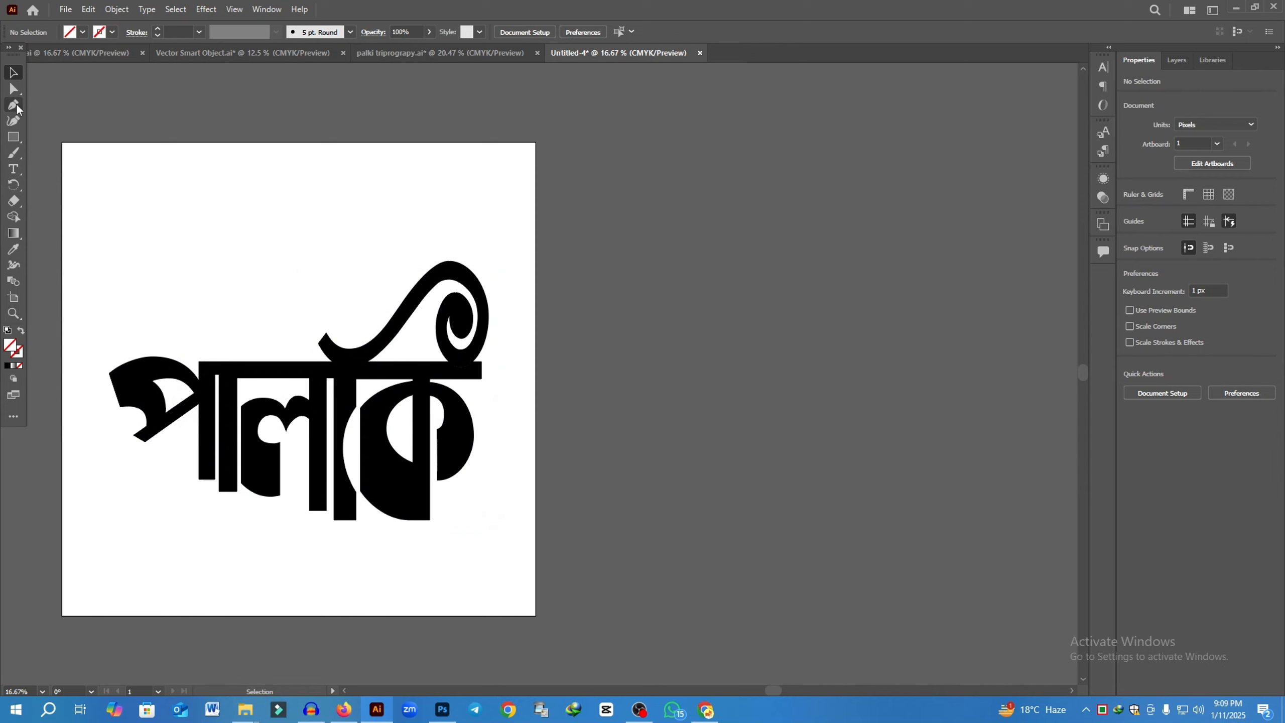
Draw an open S-shaped Pen path across the word, from above the প's left tip through the ল to just right of the ক.
{"action": "key", "text": "p"}
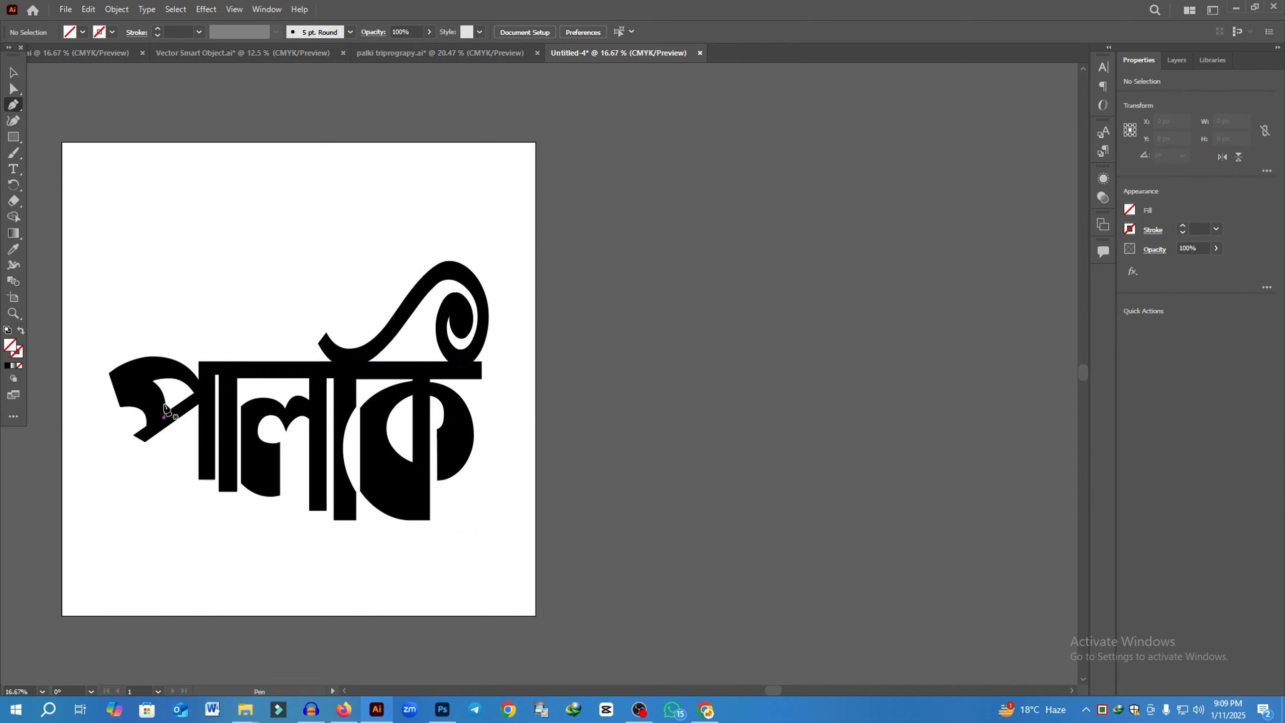
{"action": "left_click", "coordinate": [109, 357]}
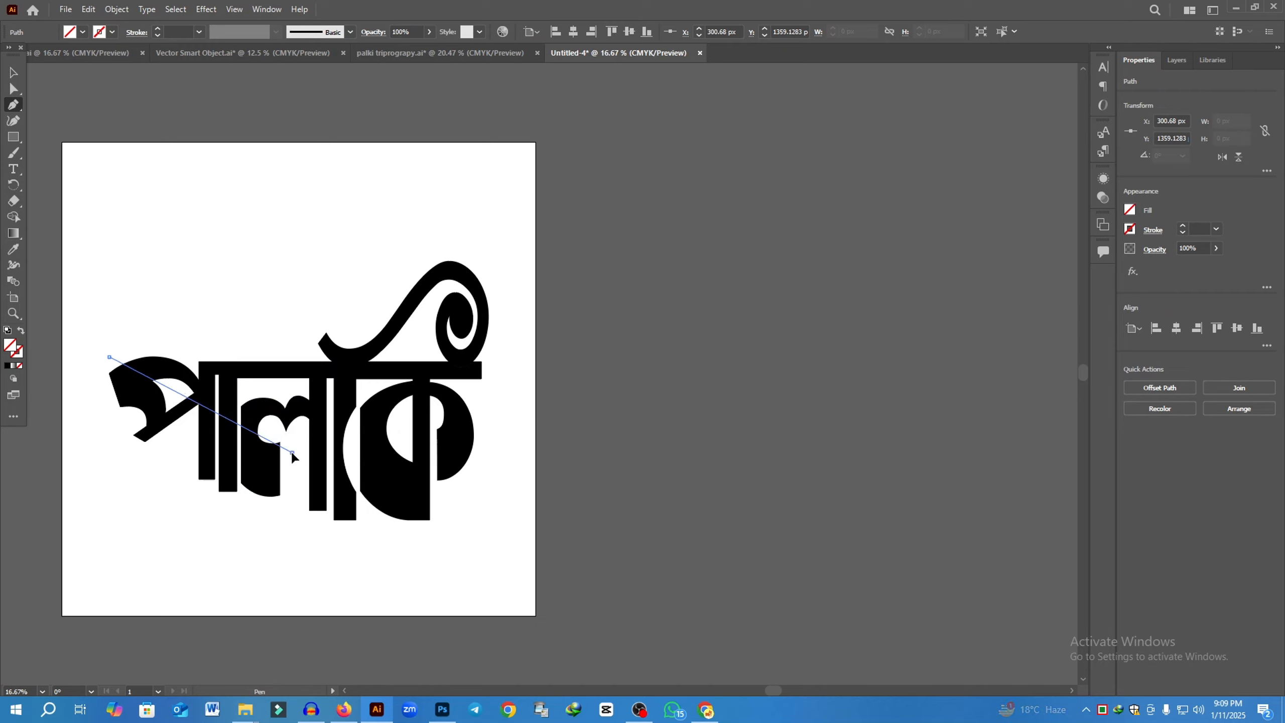
{"action": "left_click_drag", "start_coordinate": [293, 453], "coordinate": [296, 519]}
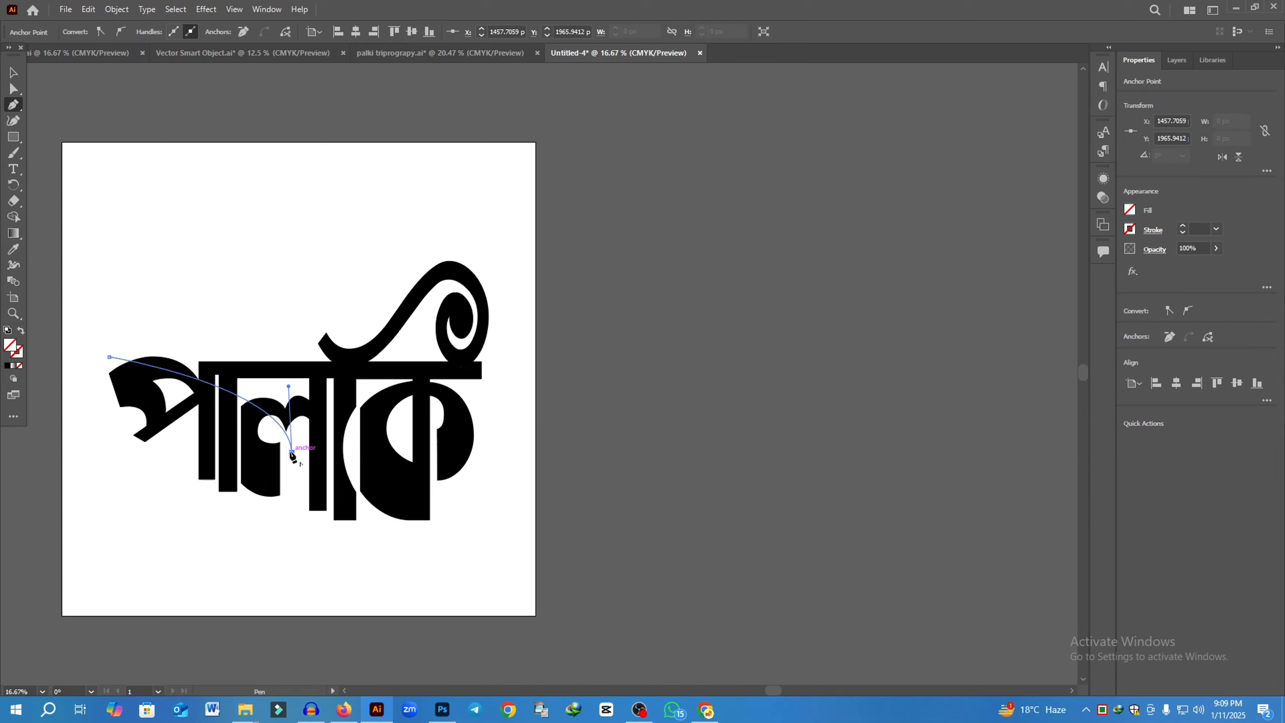
{"action": "left_click_drag", "start_coordinate": [489, 449], "coordinate": [524, 364]}
{"action": "left_click", "coordinate": [488, 450]}
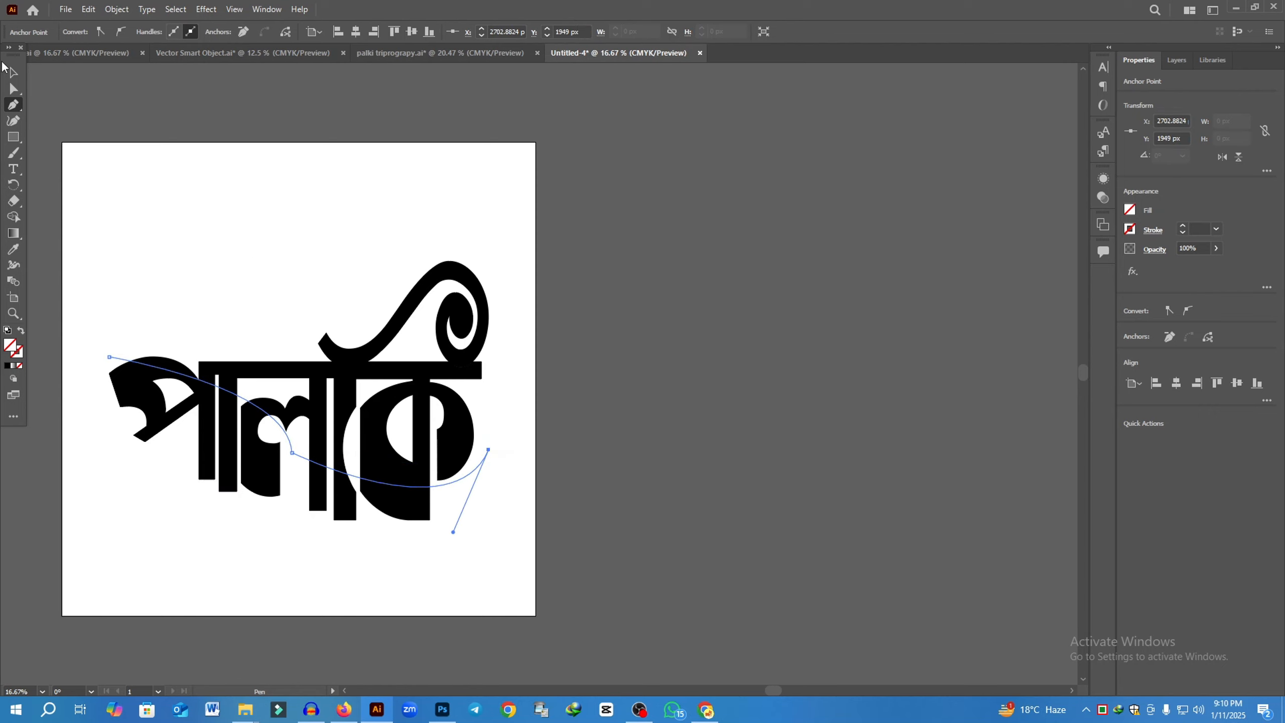
{"action": "left_click", "coordinate": [13, 72]}
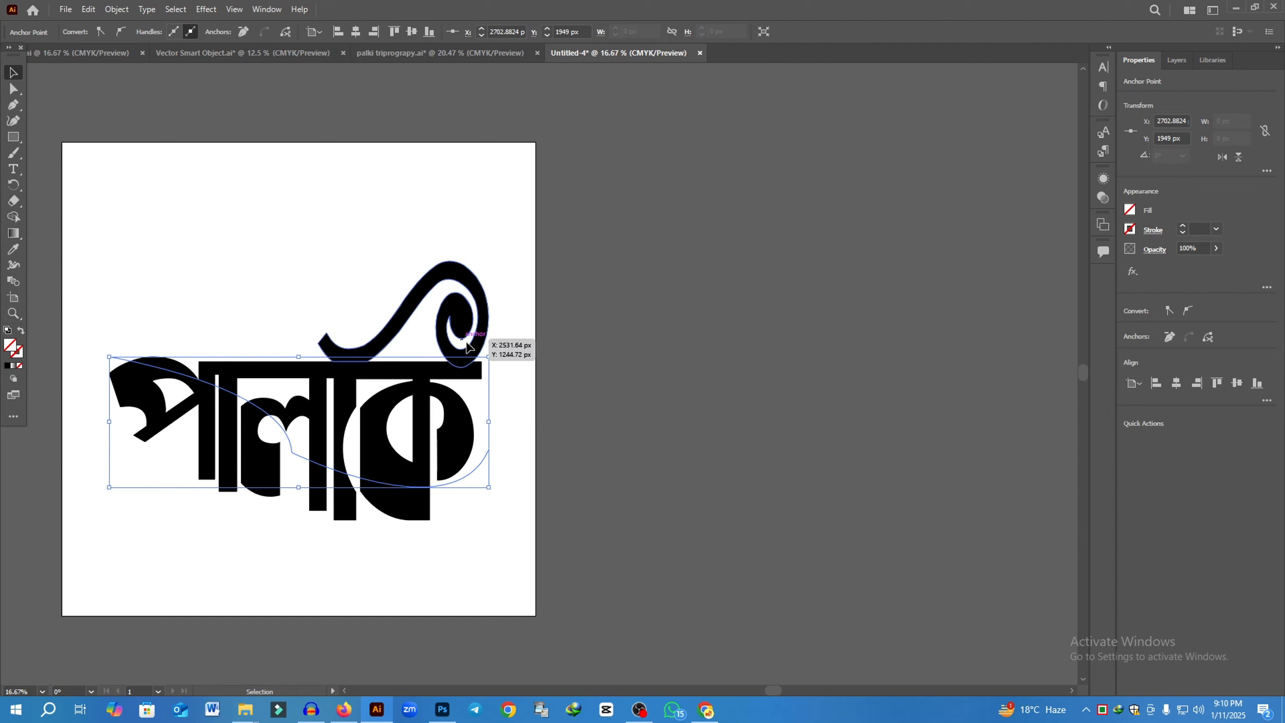
{"action": "left_click", "coordinate": [350, 309]}
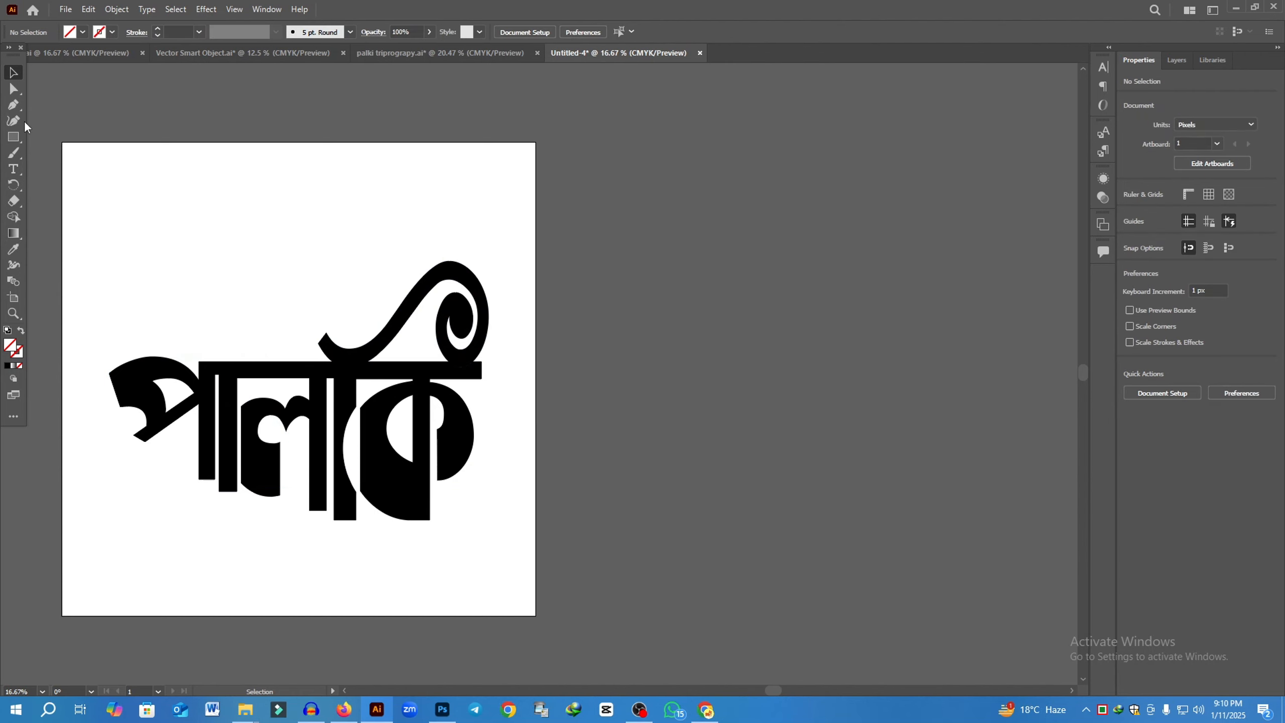
Draw a second open curved Pen path across the curl above the ক, arching down to its right side.
{"action": "key", "text": "p"}
{"action": "left_click", "coordinate": [350, 307]}
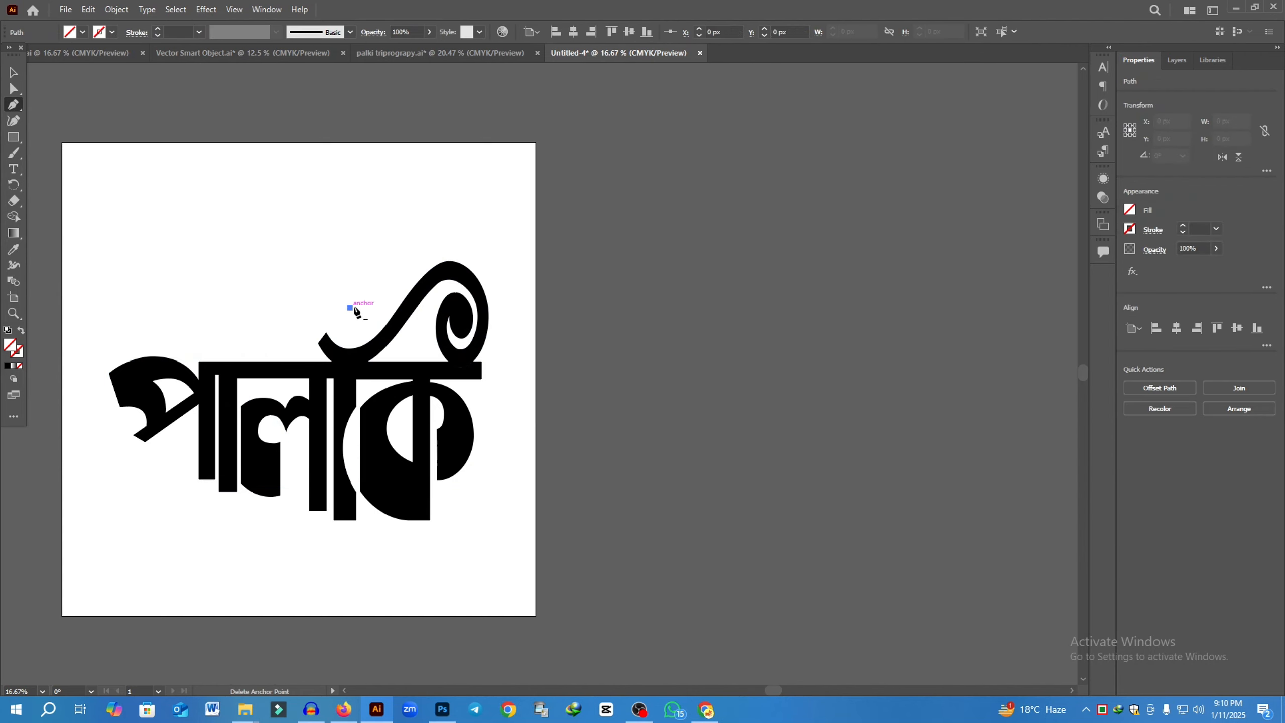
{"action": "left_click_drag", "start_coordinate": [500, 352], "coordinate": [532, 423]}
{"action": "left_click", "coordinate": [500, 352]}
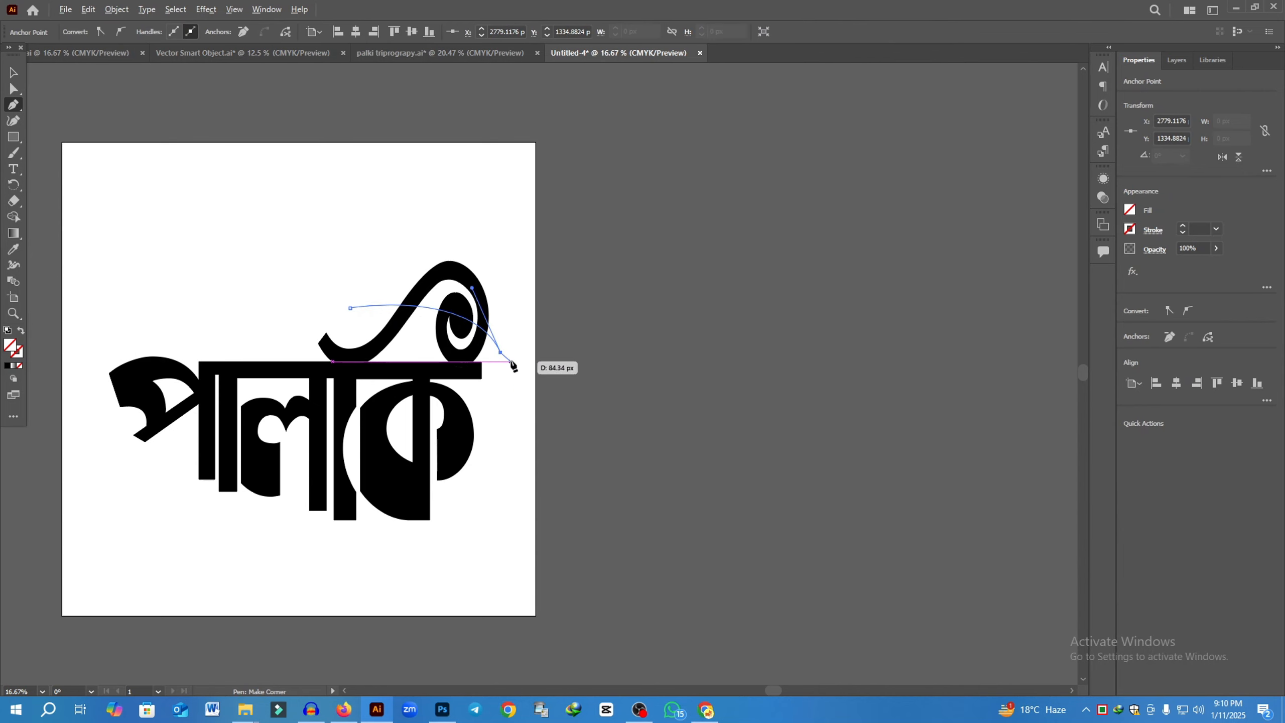
{"action": "left_click", "coordinate": [15, 73]}
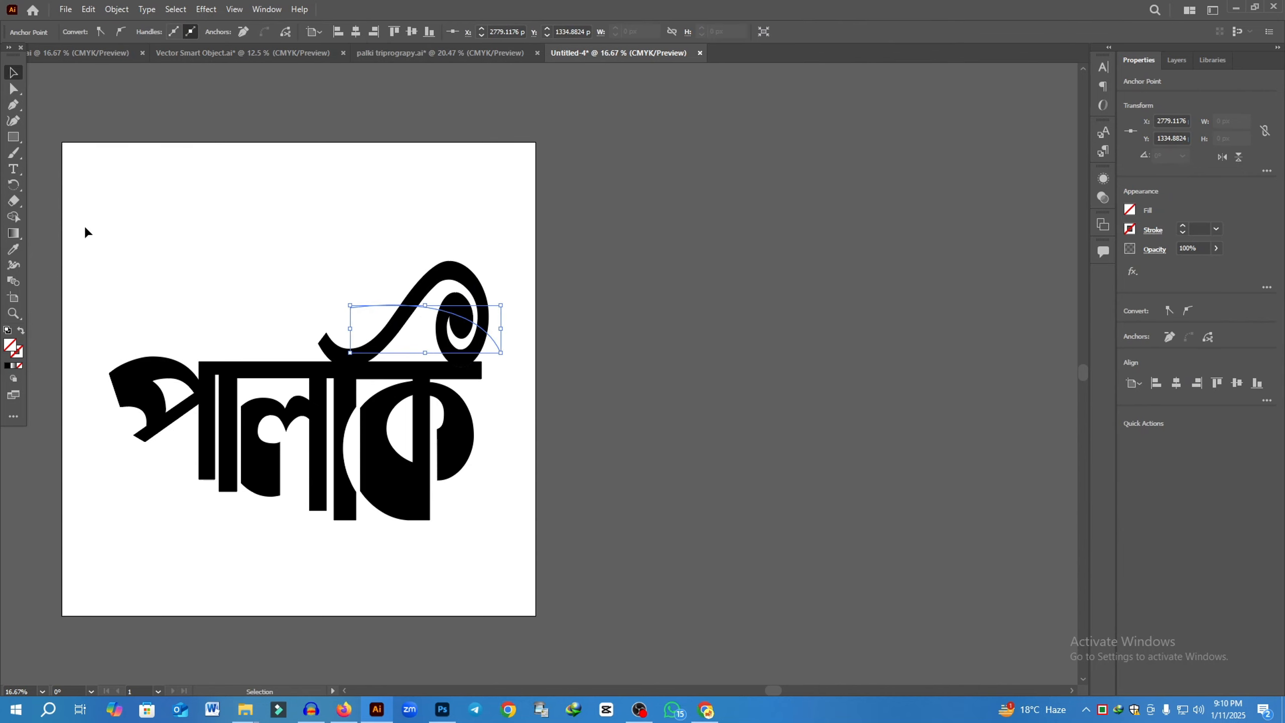
Divide the whole word along both curved paths with Pathfinder and ungroup the resulting pieces.
{"action": "left_click_drag", "start_coordinate": [85, 232], "coordinate": [521, 552]}
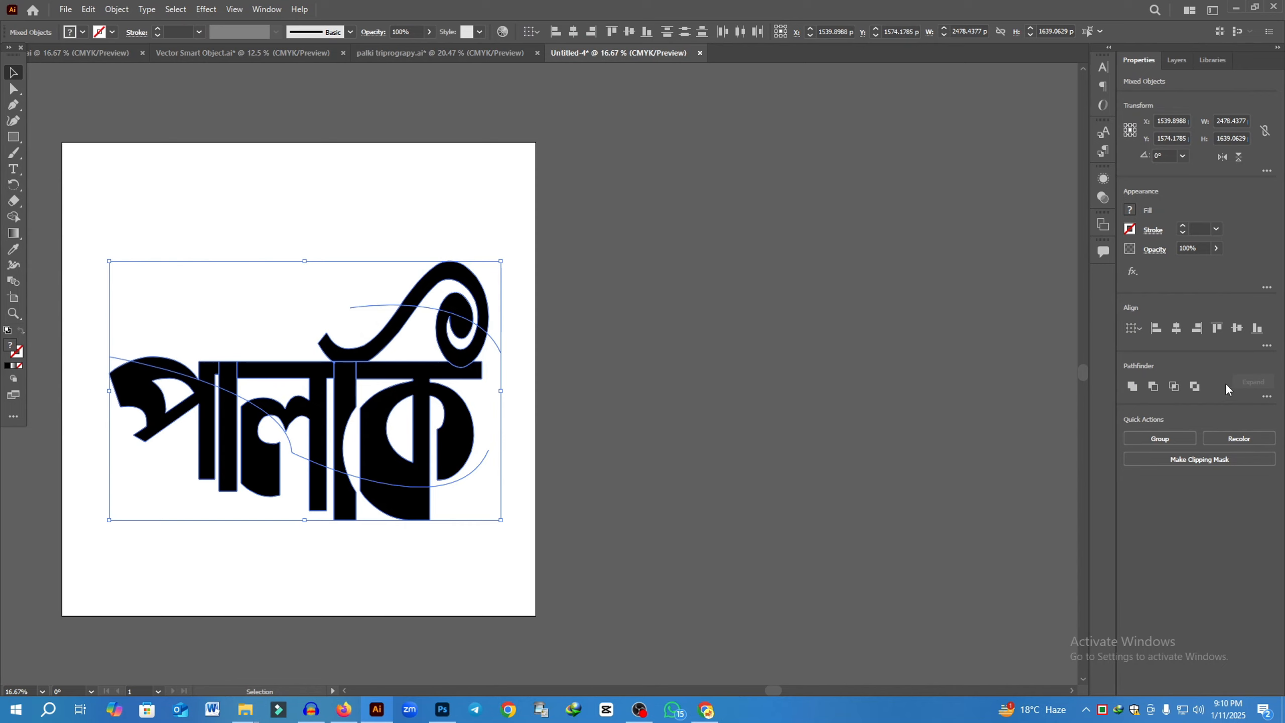
{"action": "left_click", "coordinate": [1267, 396]}
{"action": "left_click", "coordinate": [1136, 468]}
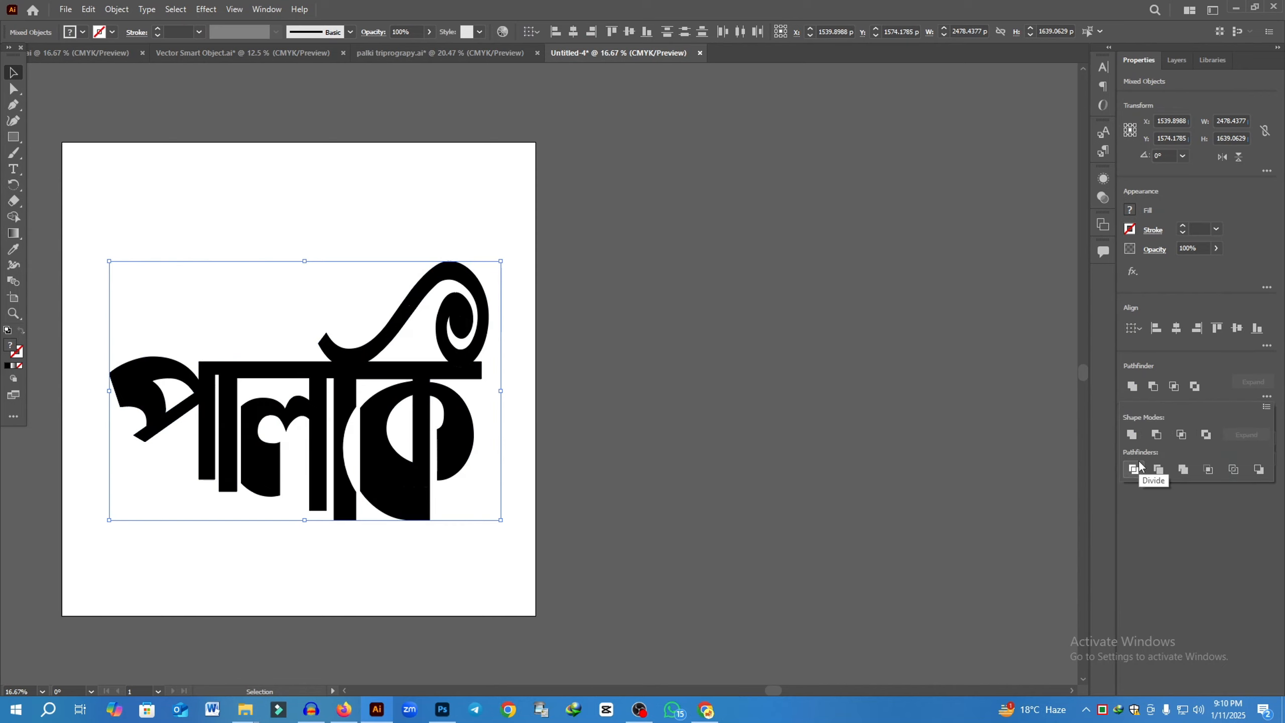
{"action": "left_click", "coordinate": [289, 202]}
{"action": "left_click_drag", "start_coordinate": [86, 241], "coordinate": [551, 592]}
{"action": "left_click", "coordinate": [1147, 439]}
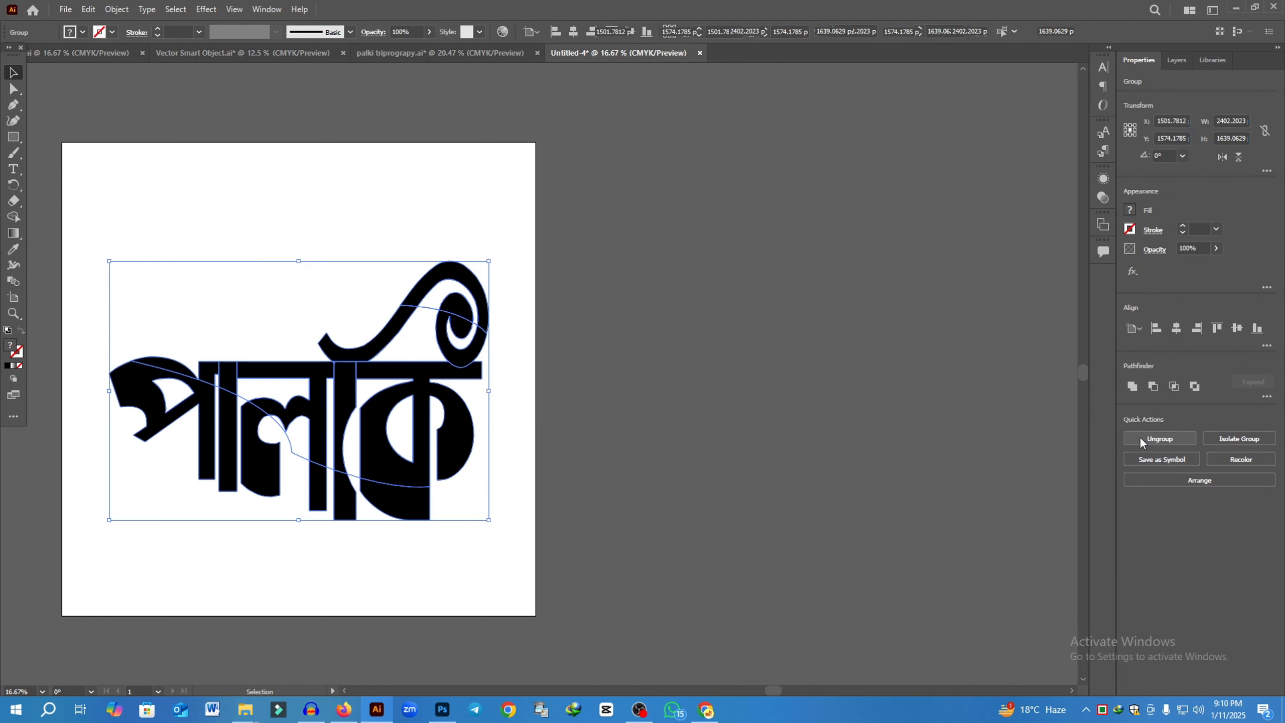
{"action": "left_click", "coordinate": [521, 397]}
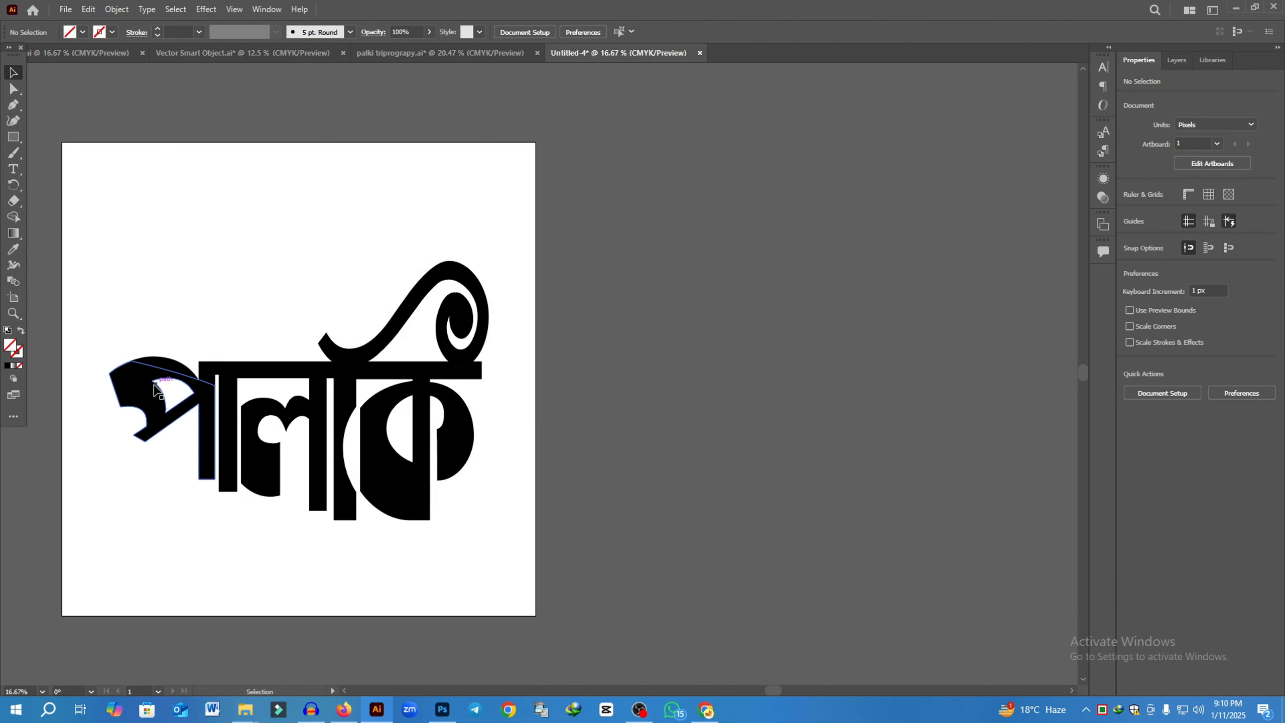
Fill the main lower piece of the প with red from the swatches.
{"action": "left_click", "coordinate": [139, 403]}
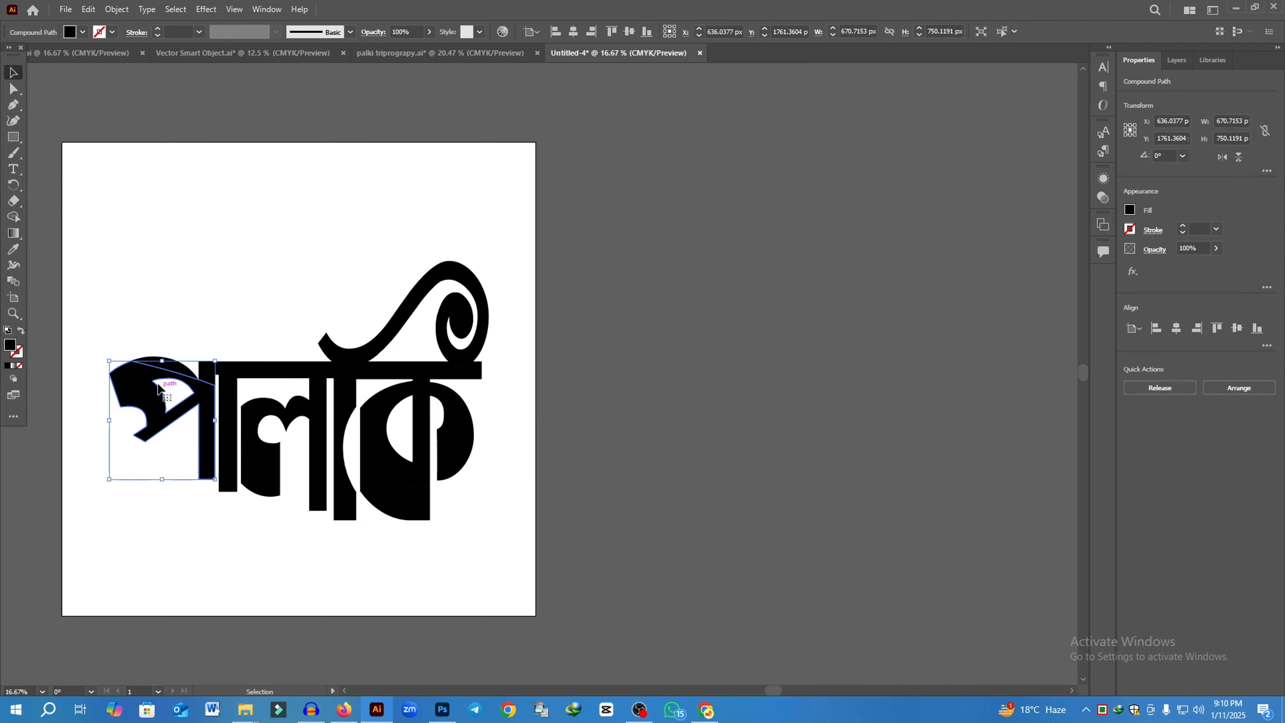
{"action": "left_click", "coordinate": [182, 309]}
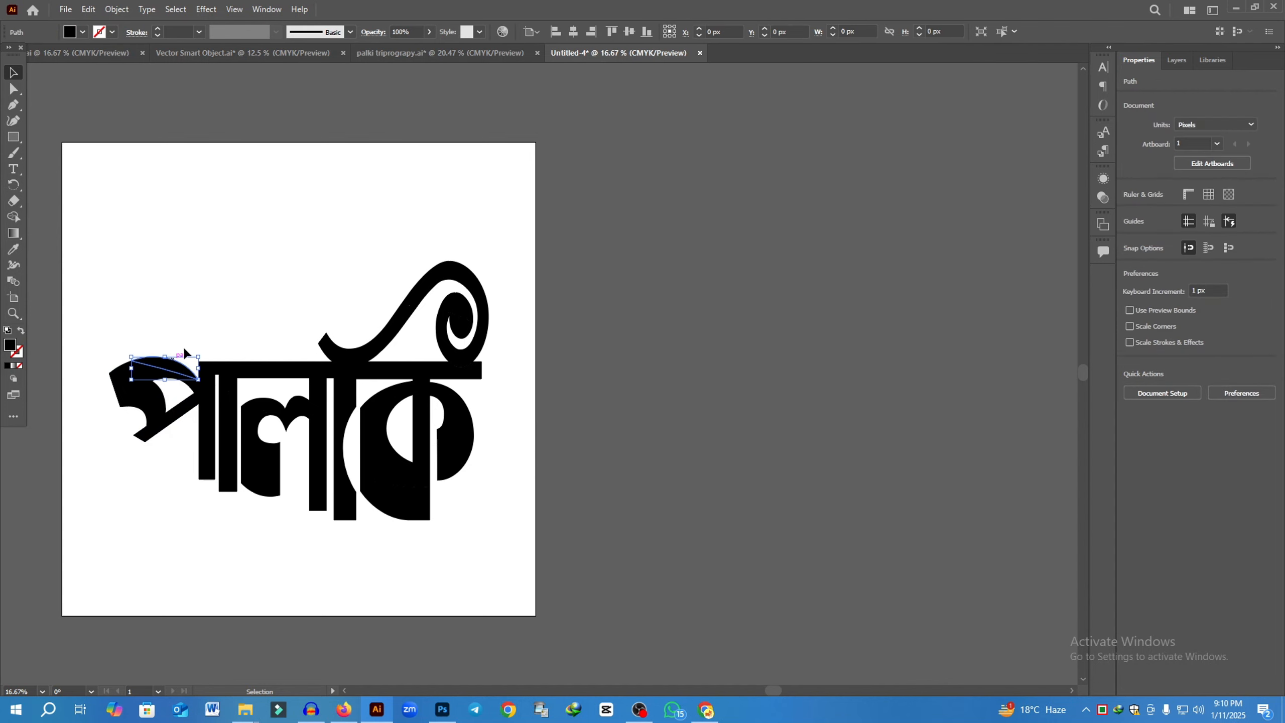
{"action": "left_click", "coordinate": [143, 395]}
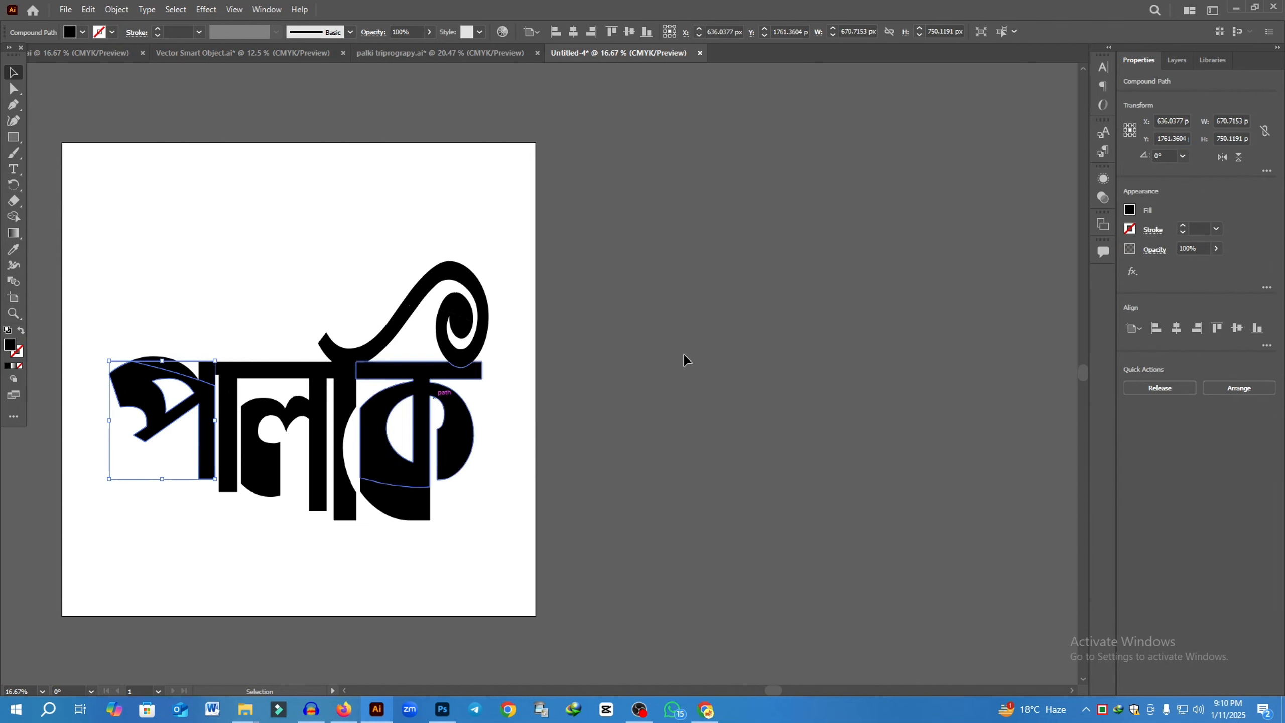
{"action": "left_click", "coordinate": [1132, 213]}
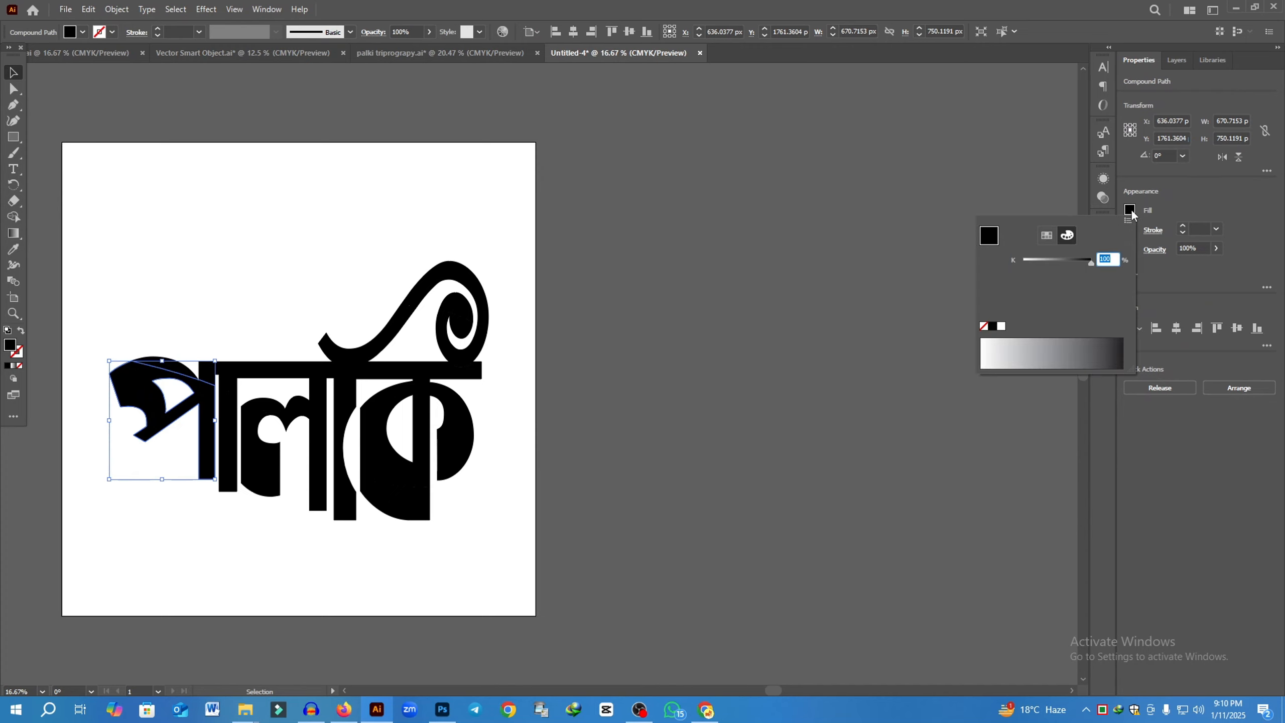
{"action": "left_click", "coordinate": [1046, 235]}
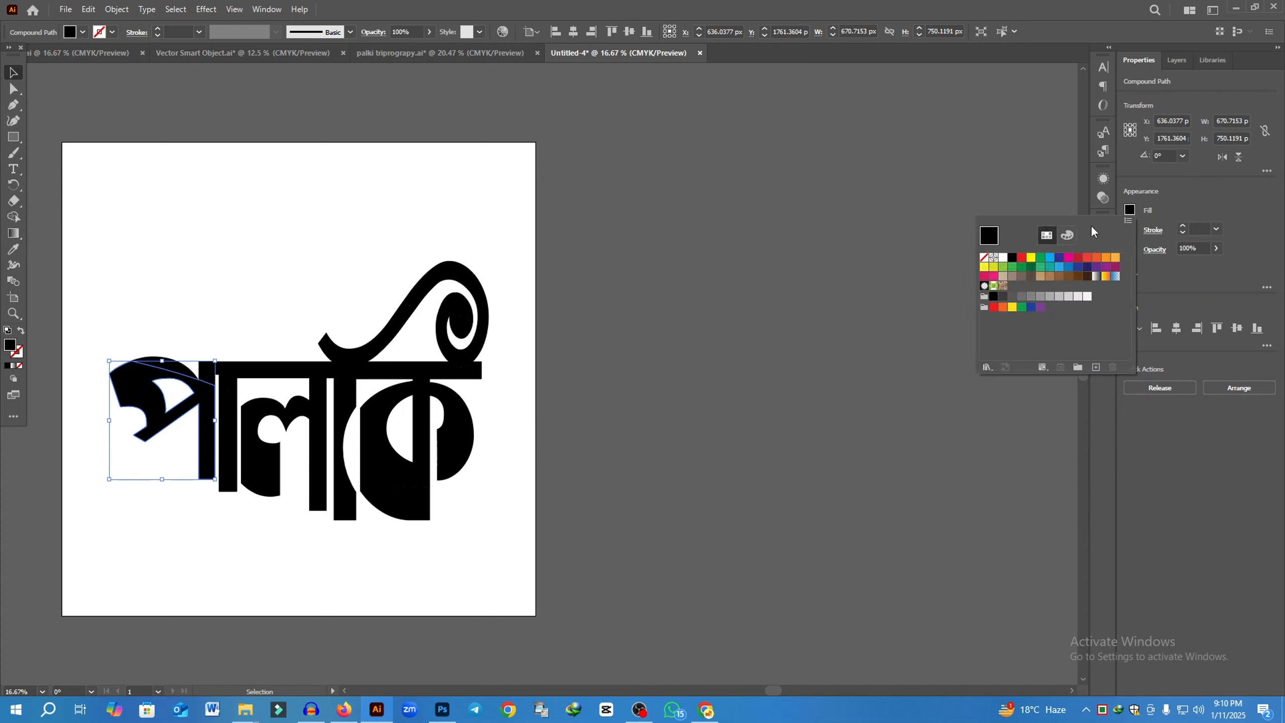
{"action": "left_click", "coordinate": [1024, 260]}
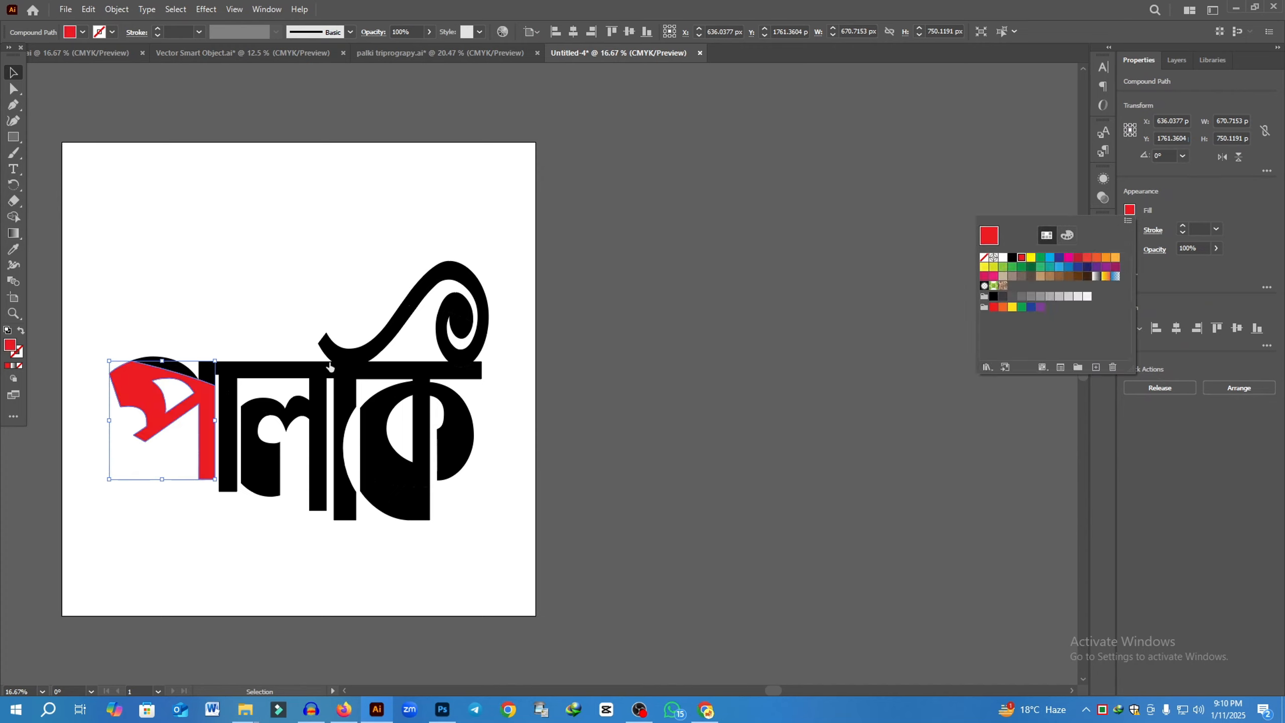
Fill the thin cap piece above the প yellow and the top piece of the া bar light blue.
{"action": "left_click", "coordinate": [197, 322]}
{"action": "left_click", "coordinate": [167, 362]}
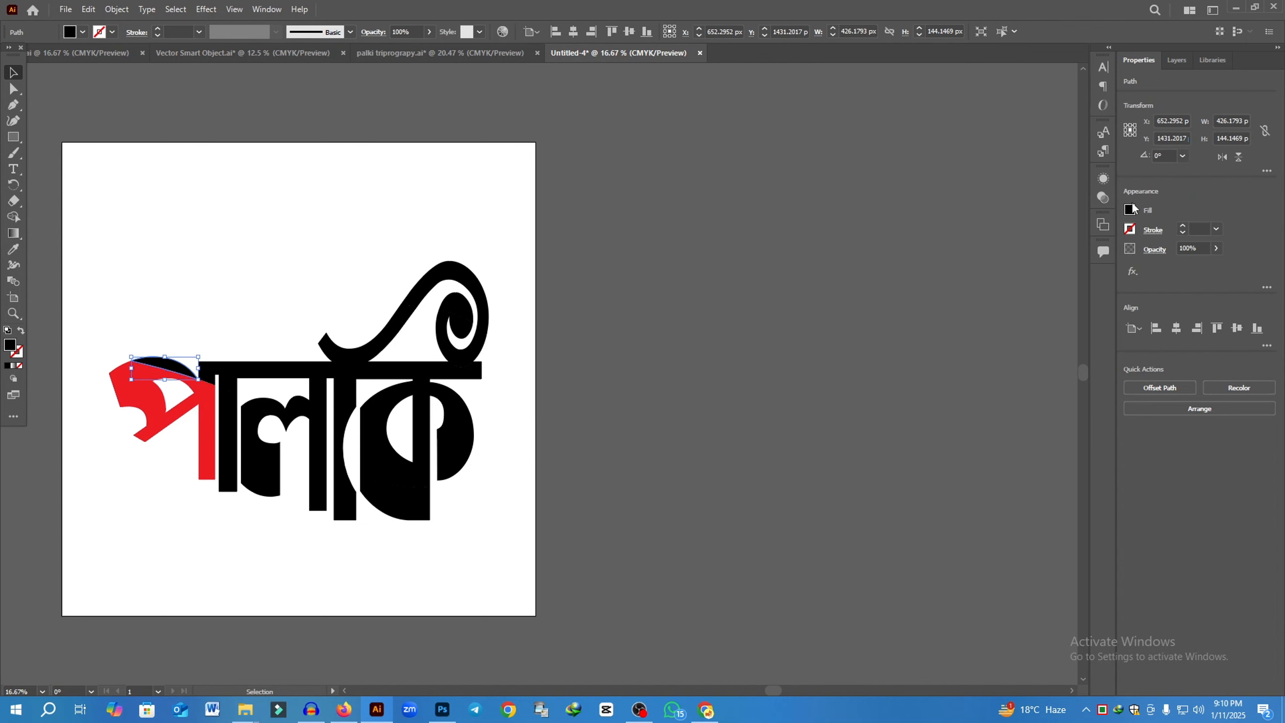
{"action": "left_click", "coordinate": [1129, 210]}
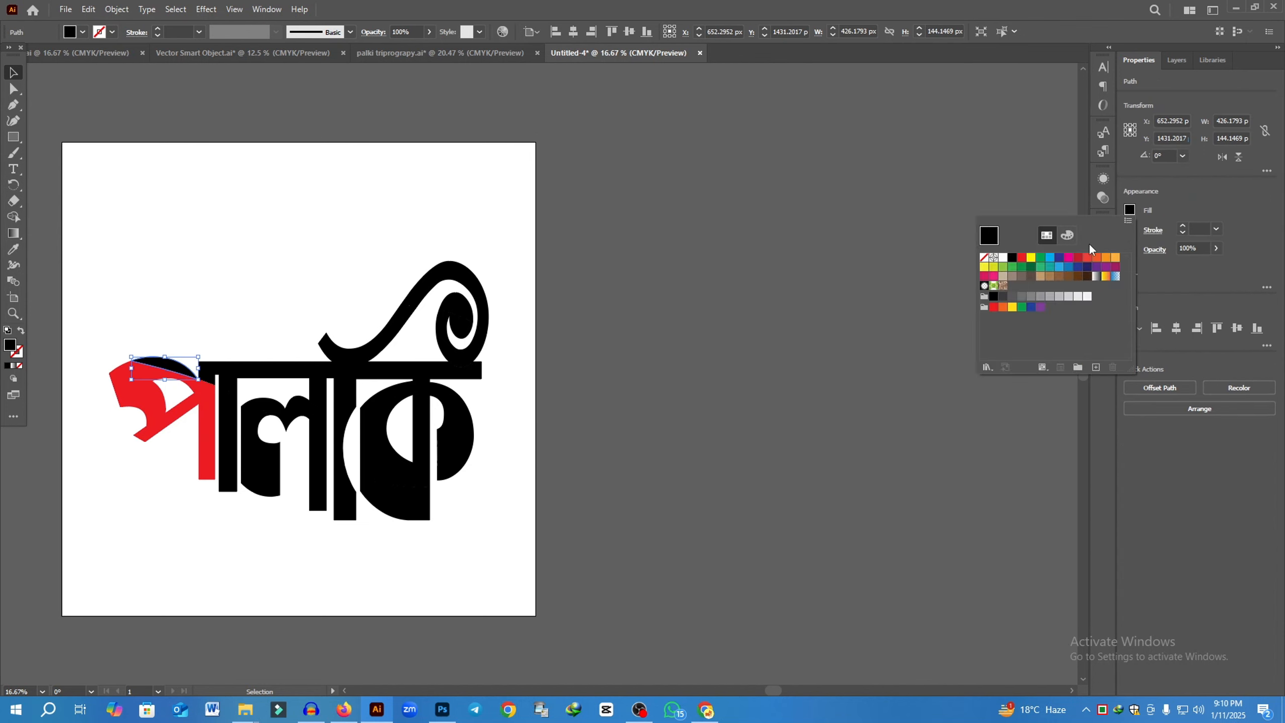
{"action": "left_click", "coordinate": [1031, 258]}
{"action": "left_click", "coordinate": [230, 374]}
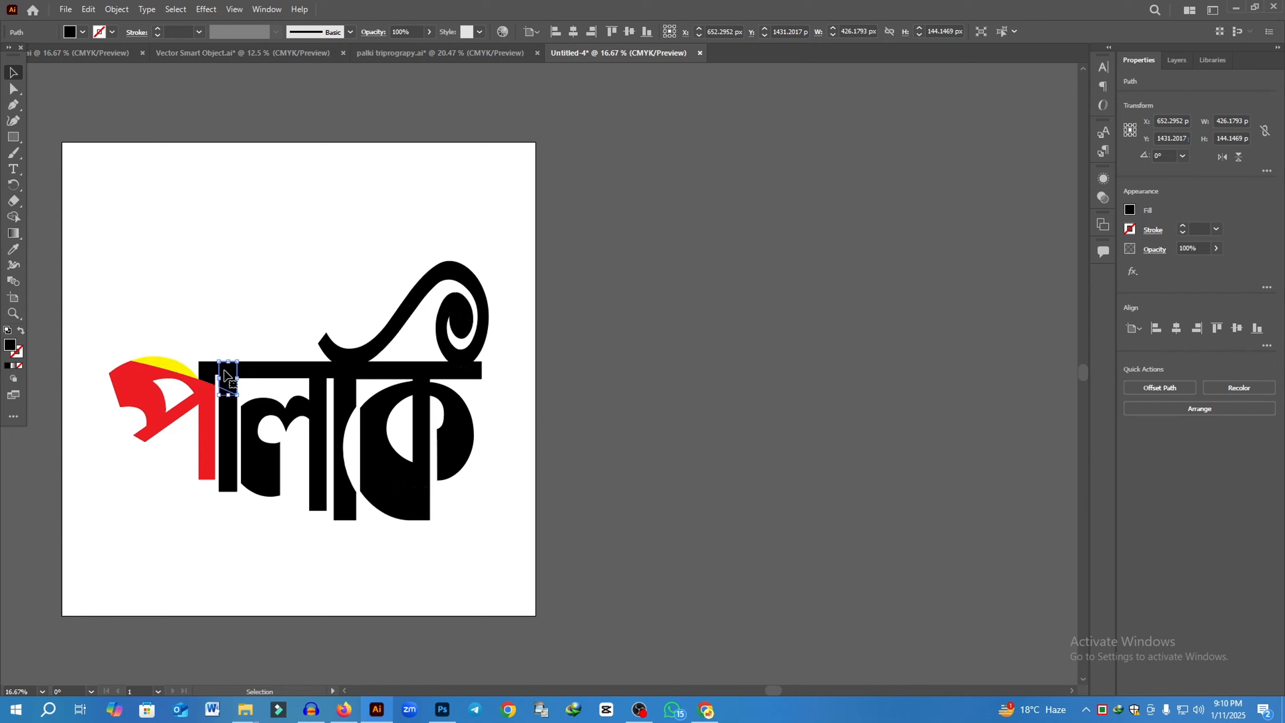
{"action": "left_click", "coordinate": [1128, 213]}
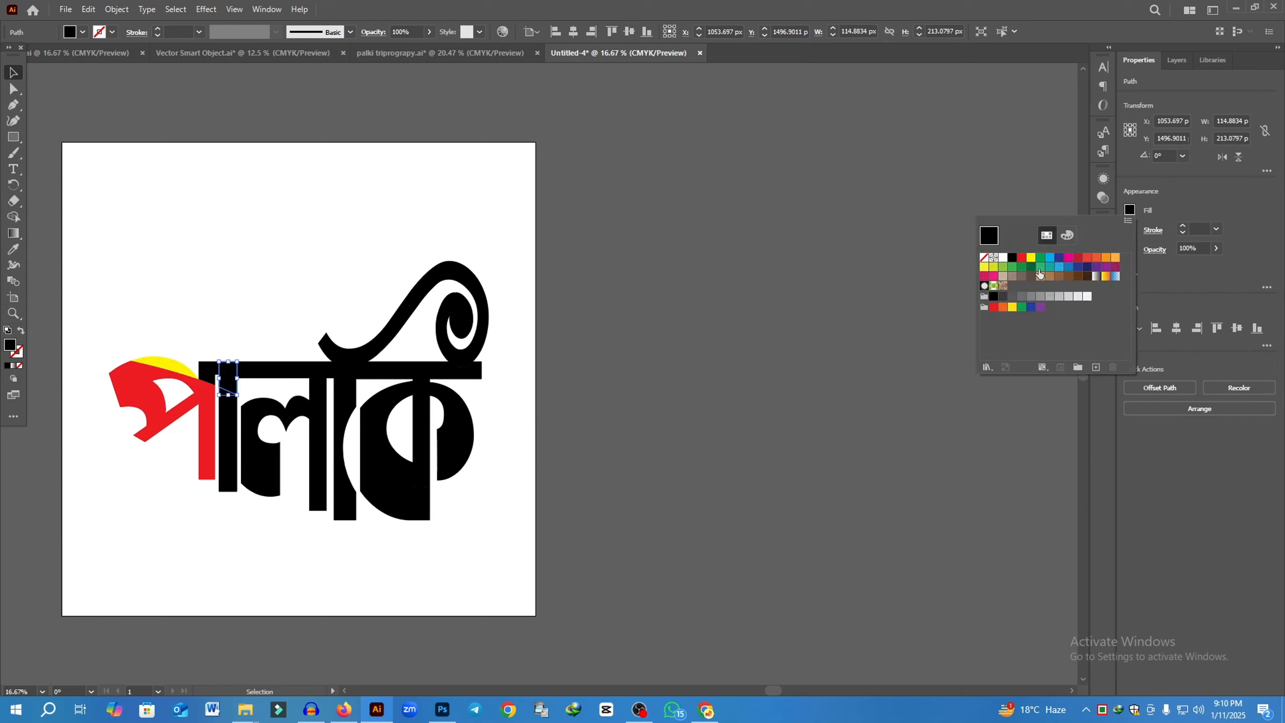
{"action": "left_click", "coordinate": [1052, 258]}
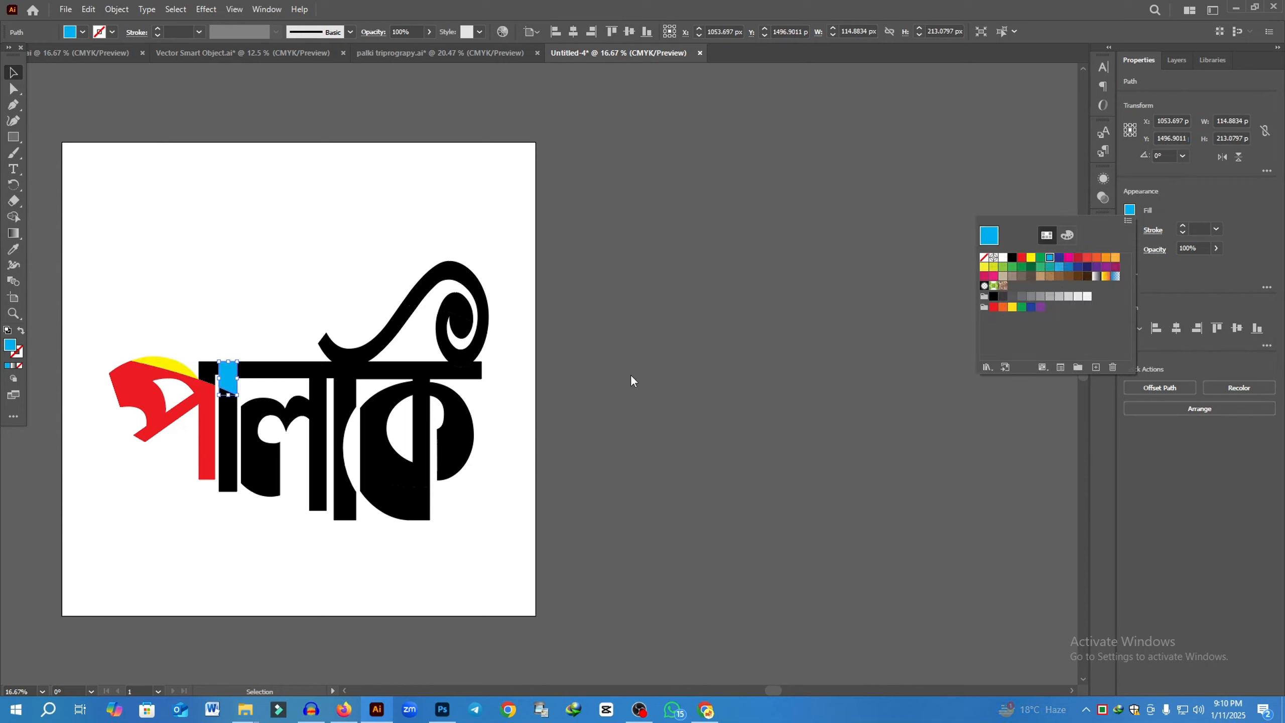
Fill the small headline piece between the প and া orange, and give the lower া bar the orange-yellow gradient.
{"action": "left_click", "coordinate": [208, 365]}
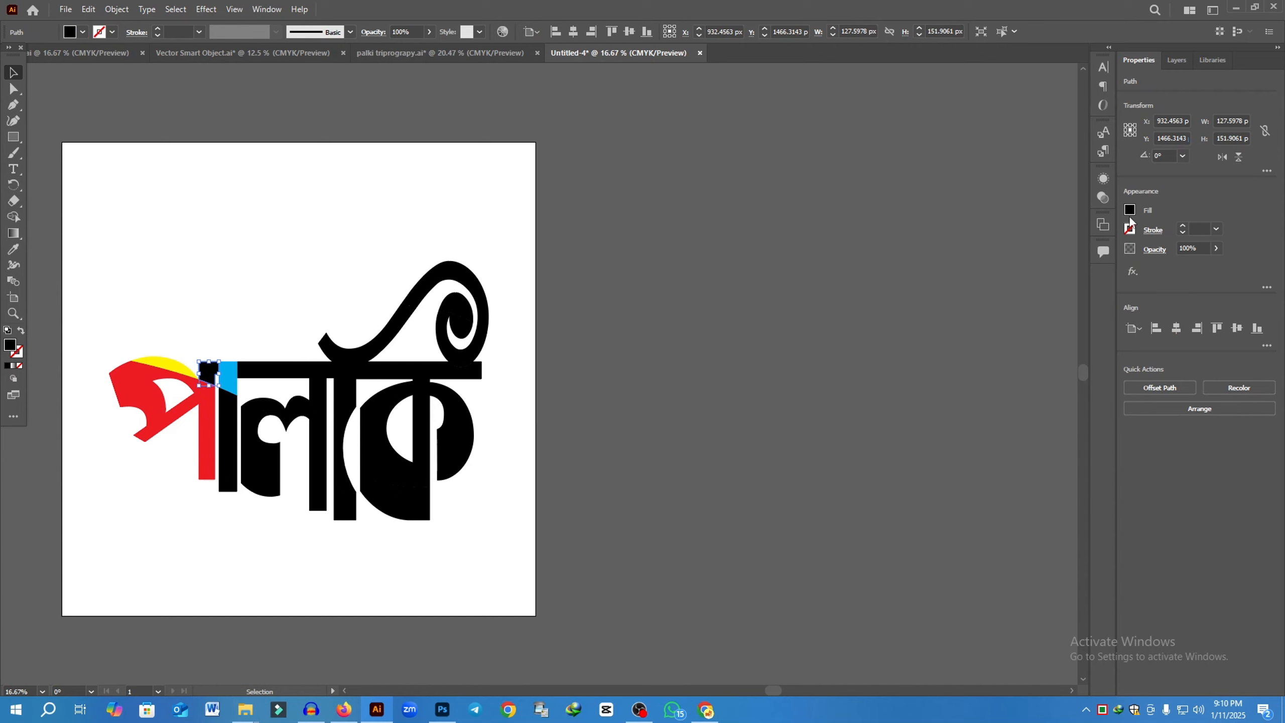
{"action": "left_click", "coordinate": [1130, 211]}
{"action": "left_click", "coordinate": [1101, 258]}
{"action": "left_click", "coordinate": [228, 434]}
{"action": "left_click", "coordinate": [1130, 212]}
{"action": "left_click", "coordinate": [988, 286]}
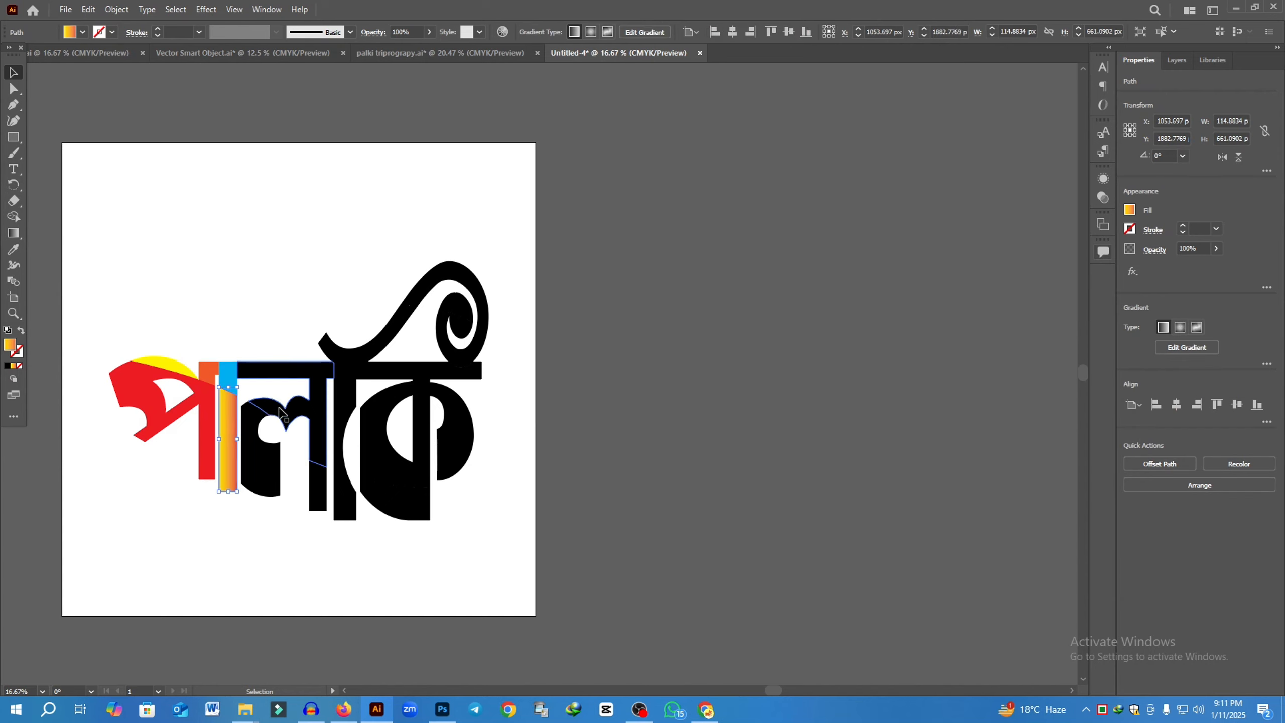
Fill the upper piece of the ল with its headline red and the lower end of its stem magenta.
{"action": "left_click", "coordinate": [281, 412]}
{"action": "left_click", "coordinate": [1130, 211]}
{"action": "left_click", "coordinate": [1021, 258]}
{"action": "left_click", "coordinate": [317, 489]}
{"action": "left_click", "coordinate": [1129, 210]}
{"action": "left_click", "coordinate": [1068, 258]}
Fill the lower-left bowl of the ল orange and the upper piece of the ি stem pink.
{"action": "left_click", "coordinate": [262, 468]}
{"action": "left_click", "coordinate": [1130, 210]}
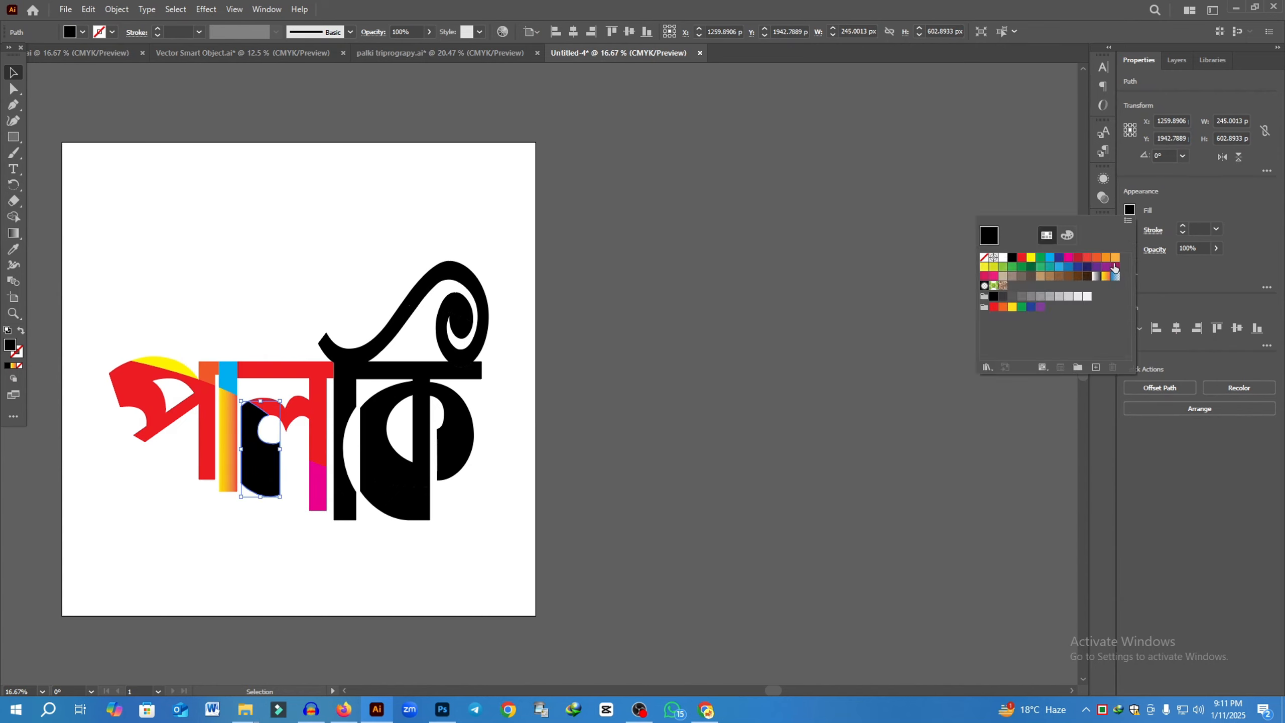
{"action": "left_click", "coordinate": [1107, 258]}
{"action": "left_click", "coordinate": [344, 405]}
{"action": "left_click", "coordinate": [1130, 211]}
{"action": "left_click", "coordinate": [993, 277]}
Fill the upper arc of the ি curl red and its lower-left tail brown.
{"action": "left_click", "coordinate": [474, 285]}
{"action": "left_click", "coordinate": [1130, 210]}
{"action": "left_click", "coordinate": [1022, 258]}
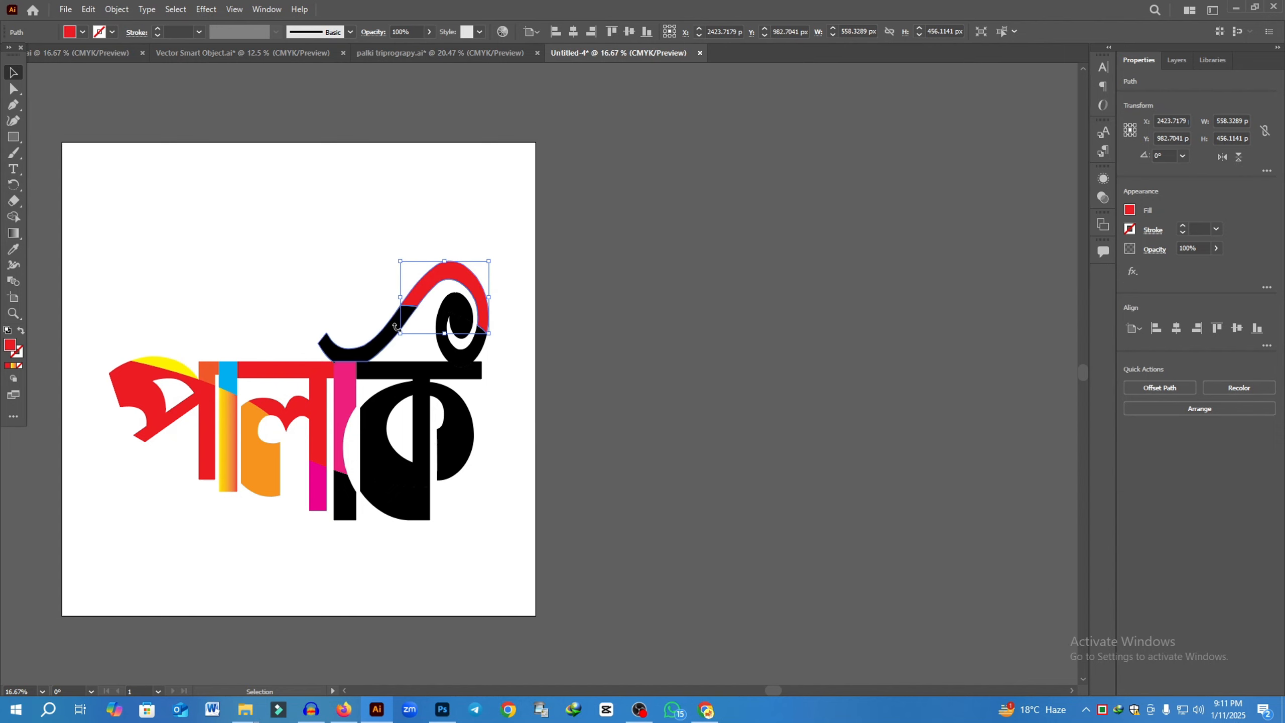
{"action": "left_click", "coordinate": [396, 327]}
{"action": "left_click", "coordinate": [1130, 211]}
{"action": "left_click", "coordinate": [1059, 277]}
Fill the top of the inner spiral light blue and give its lower part the orange-yellow gradient.
{"action": "left_click", "coordinate": [456, 307]}
{"action": "left_click", "coordinate": [1129, 210]}
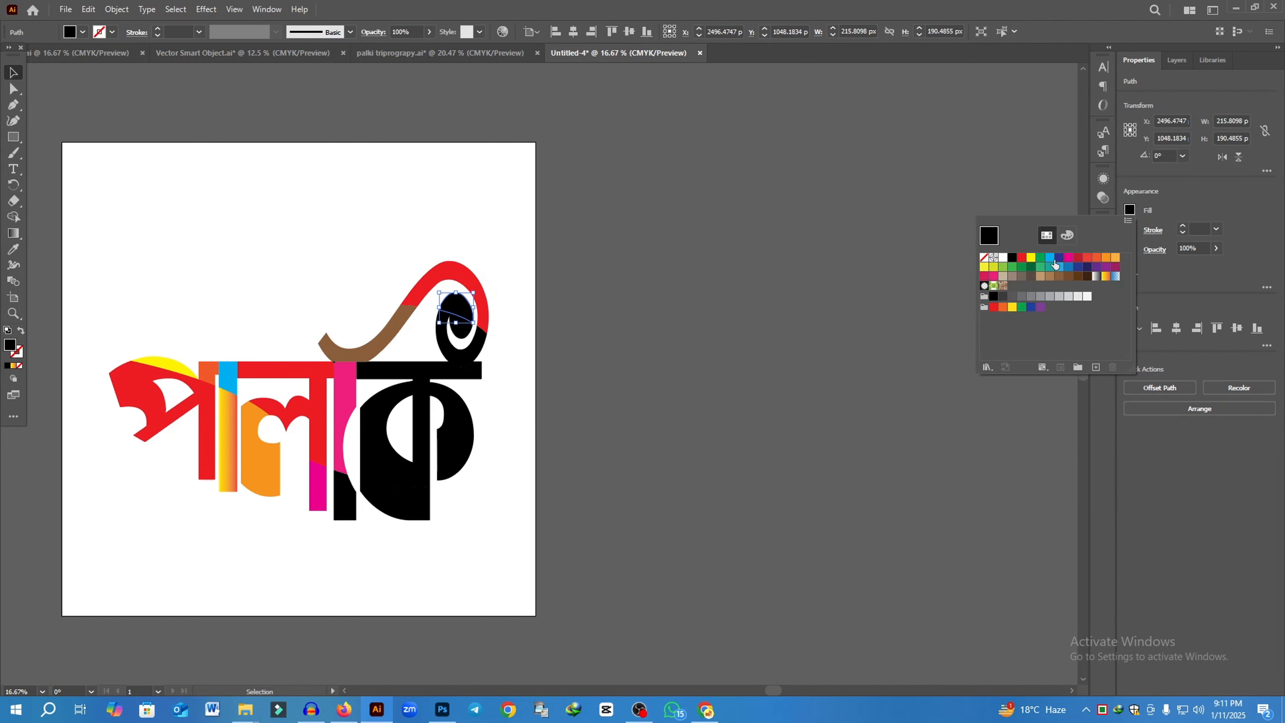
{"action": "left_click", "coordinate": [1052, 259]}
{"action": "left_click", "coordinate": [480, 344]}
{"action": "left_click", "coordinate": [1129, 210]}
{"action": "left_click", "coordinate": [1107, 277]}
Fill the main piece of the ক with its headline yellow and the piece at its base magenta.
{"action": "left_click", "coordinate": [460, 440]}
{"action": "left_click", "coordinate": [1130, 210]}
{"action": "left_click", "coordinate": [1031, 258]}
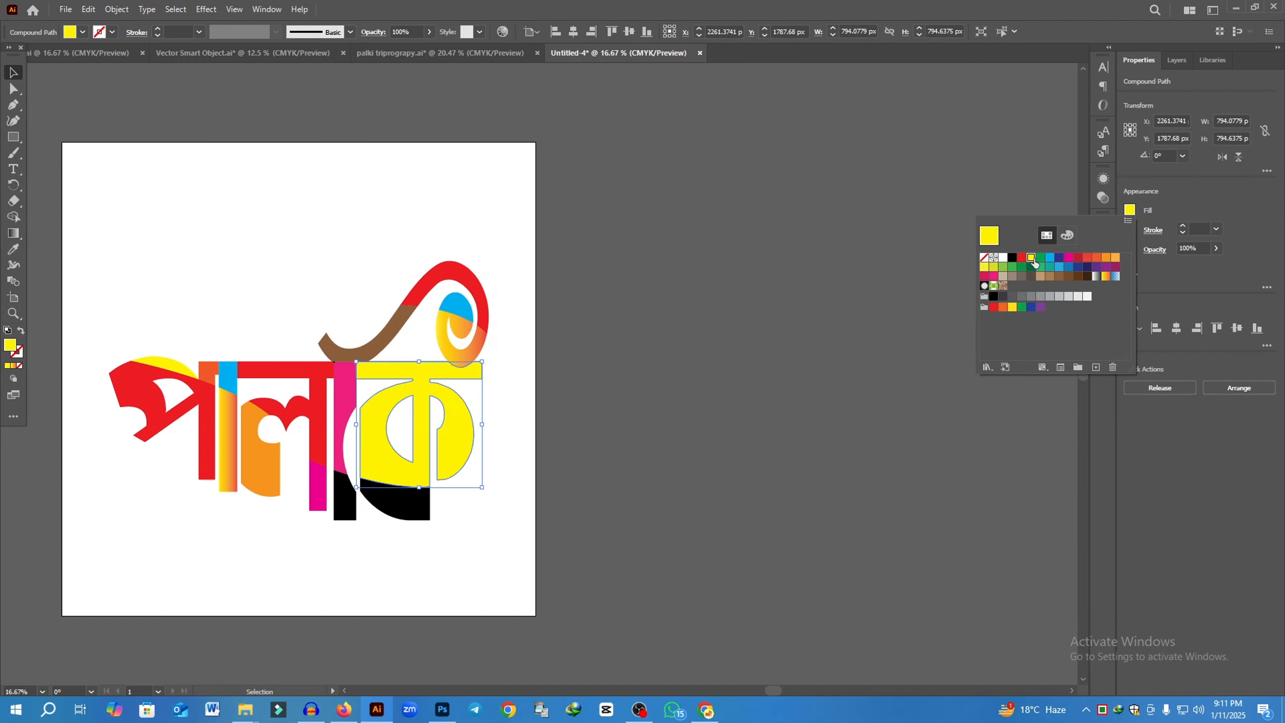
{"action": "left_click", "coordinate": [400, 503]}
{"action": "left_click", "coordinate": [1130, 210]}
{"action": "left_click", "coordinate": [1068, 258]}
Fill the lower end of the ি stem green.
{"action": "left_click", "coordinate": [349, 507]}
{"action": "left_click", "coordinate": [1130, 210]}
{"action": "left_click", "coordinate": [1040, 258]}
Scale the whole coloured word down to about 2068 × 1411 px, keeping its lower-left corner in place.
{"action": "left_click_drag", "start_coordinate": [105, 296], "coordinate": [634, 578]}
{"action": "left_click_drag", "start_coordinate": [489, 261], "coordinate": [435, 297]}
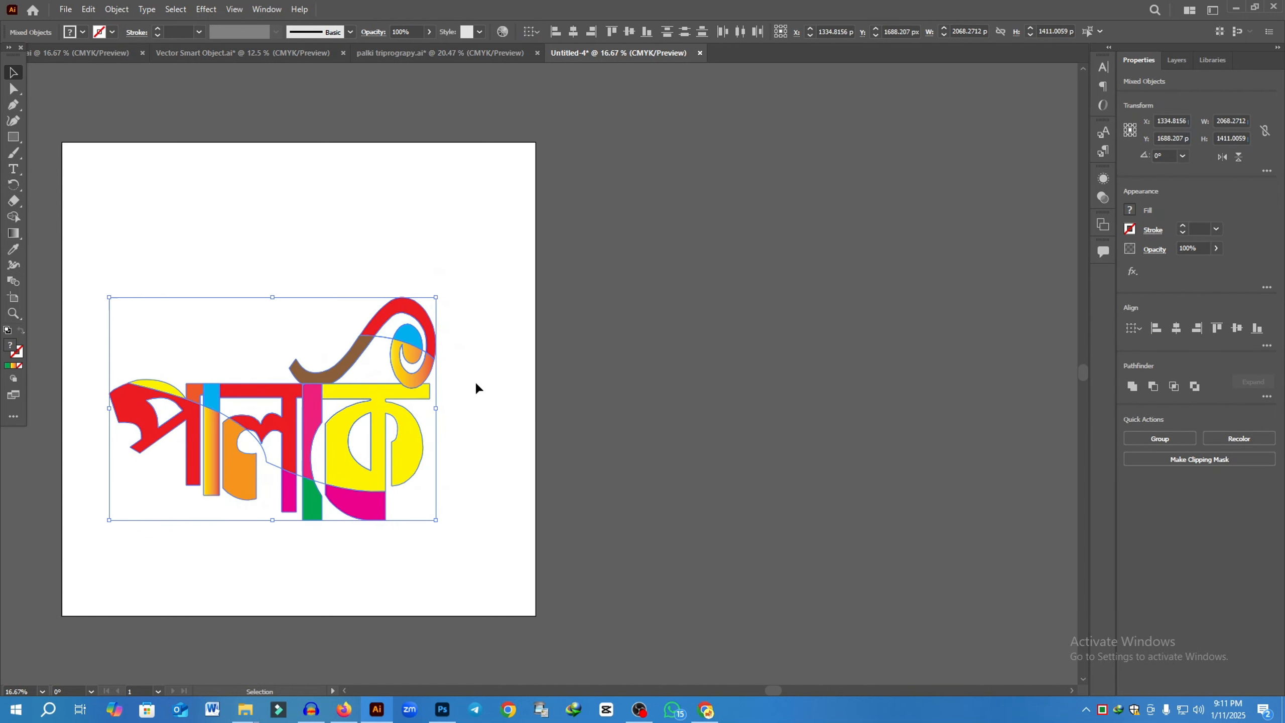
{"action": "left_click", "coordinate": [479, 379]}
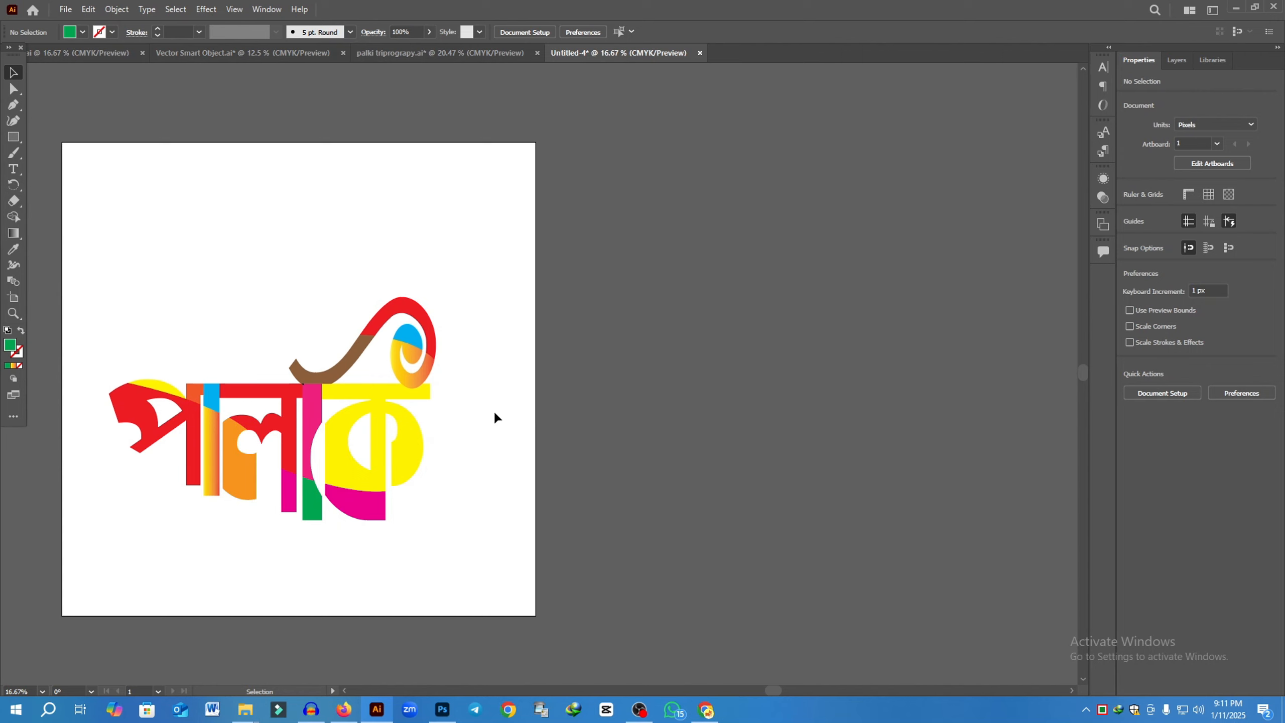
{"action": "left_click_drag", "start_coordinate": [92, 333], "coordinate": [511, 512]}
{"action": "left_click", "coordinate": [473, 434]}
{"action": "left_click_drag", "start_coordinate": [93, 309], "coordinate": [514, 518]}
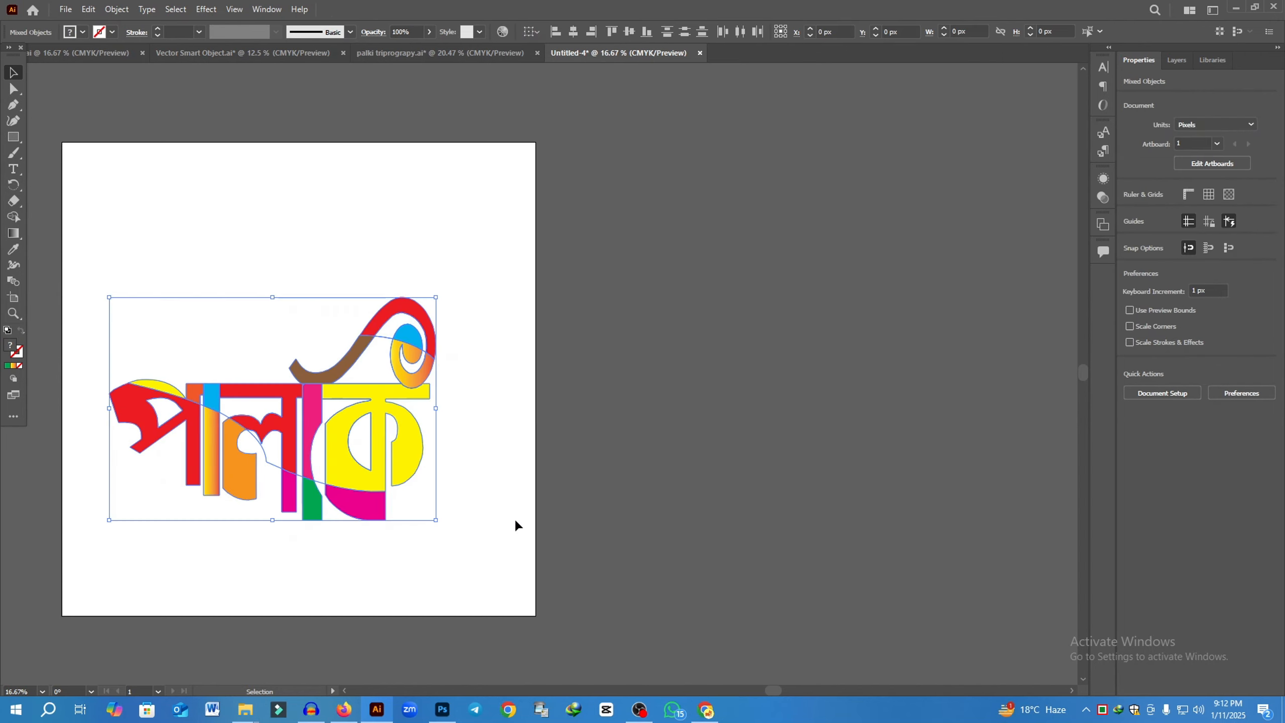
{"action": "left_click", "coordinate": [480, 400]}
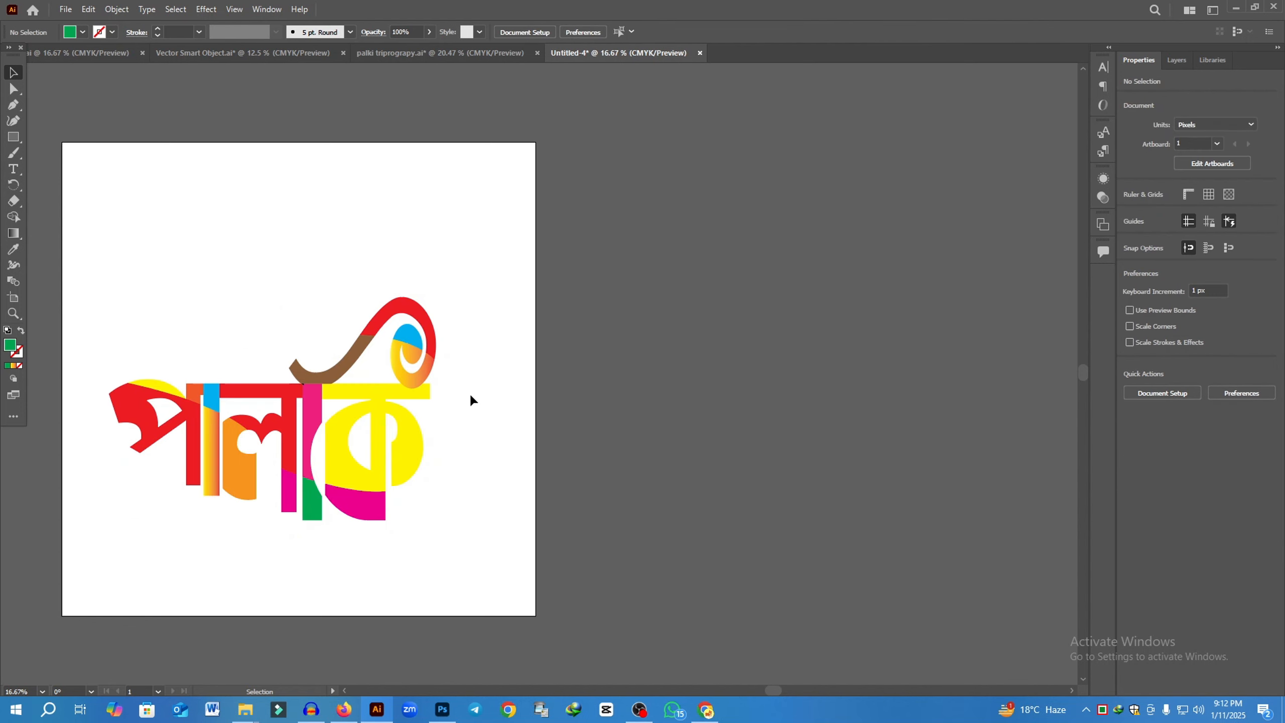
Create a new document from the recent custom 3000 × 3000 px preset.
{"action": "left_click", "coordinate": [64, 9]}
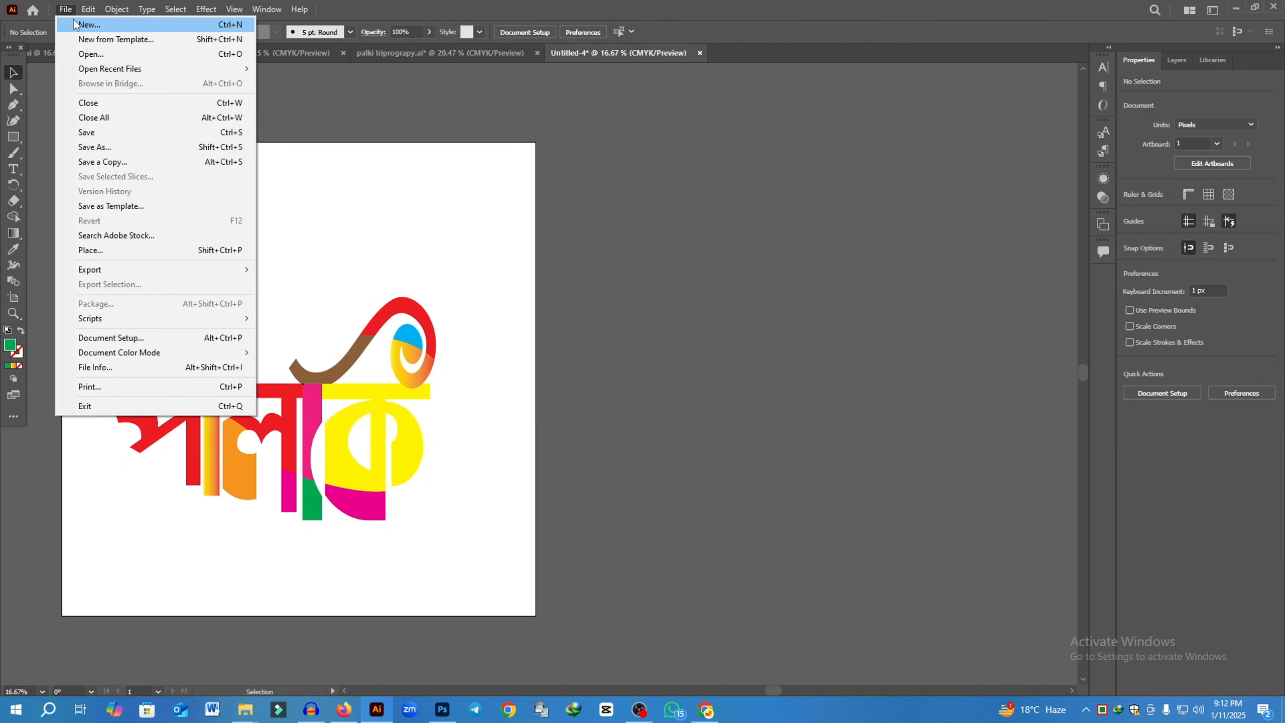
{"action": "left_click", "coordinate": [70, 18]}
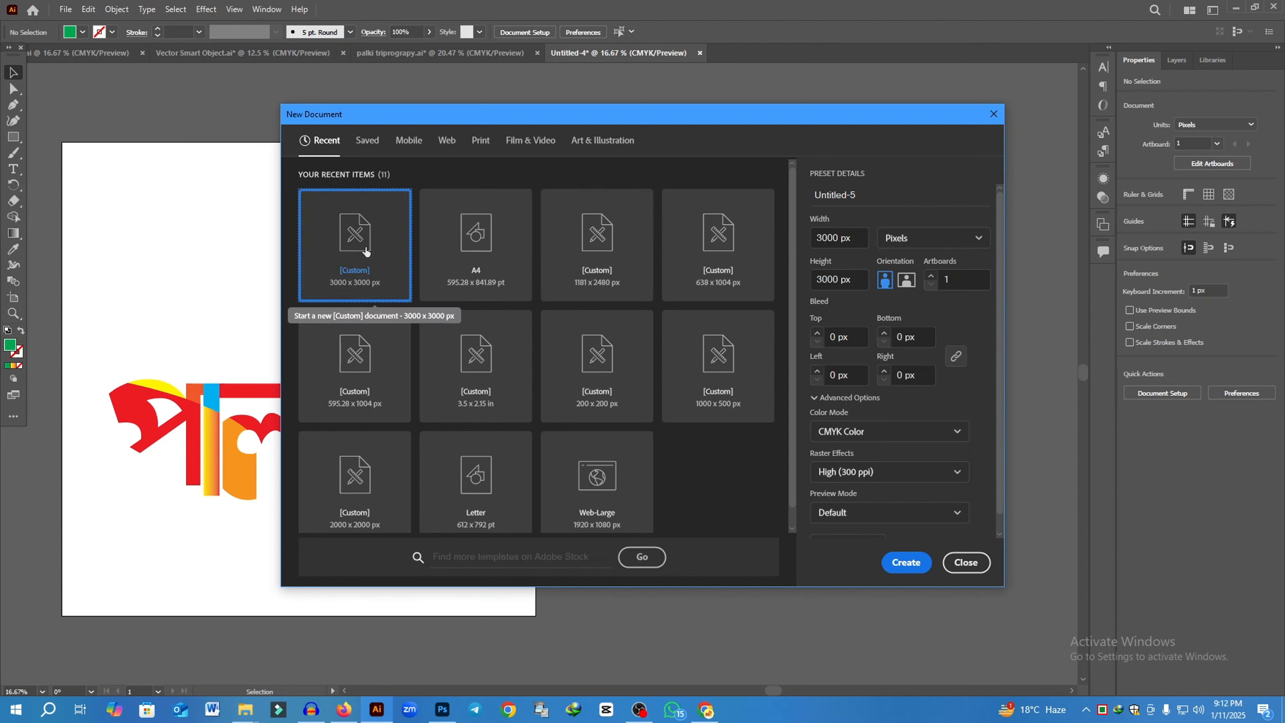
{"action": "double_click", "coordinate": [365, 251]}
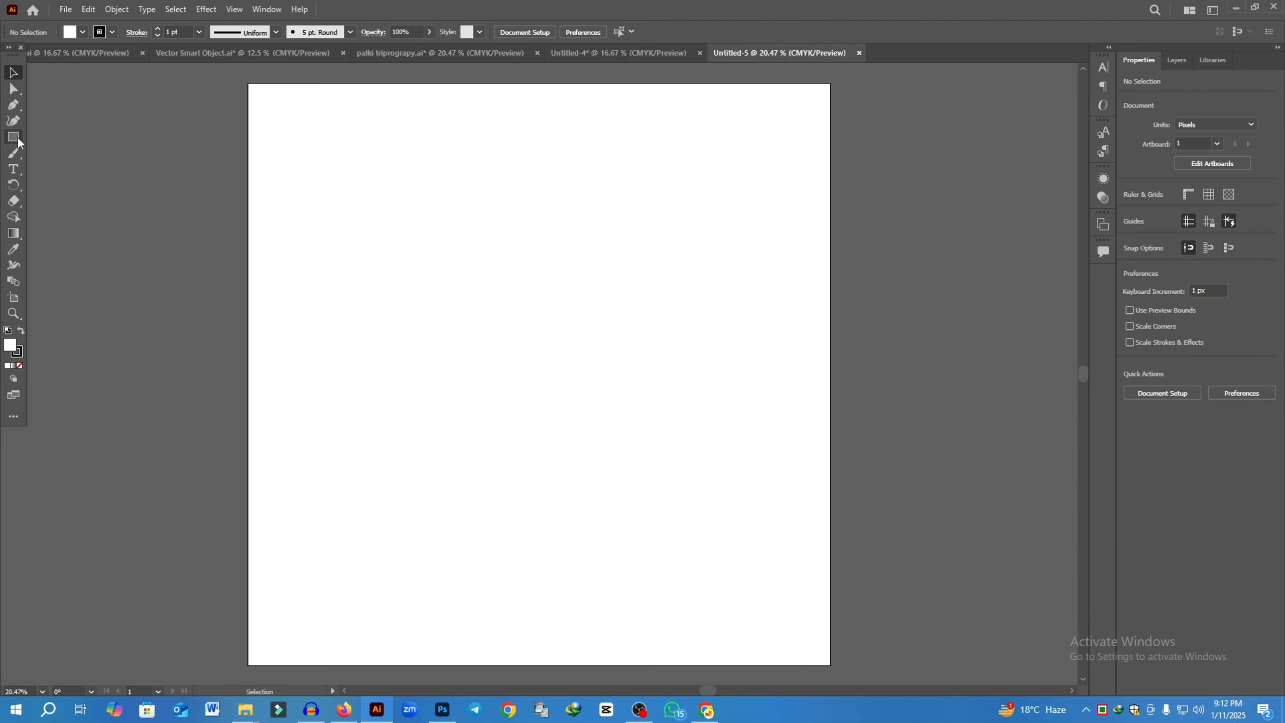
Cover the new artboard with a black-filled 3000 × 3000 px rectangle and return to the Untitled-4 document.
{"action": "left_click", "coordinate": [18, 139]}
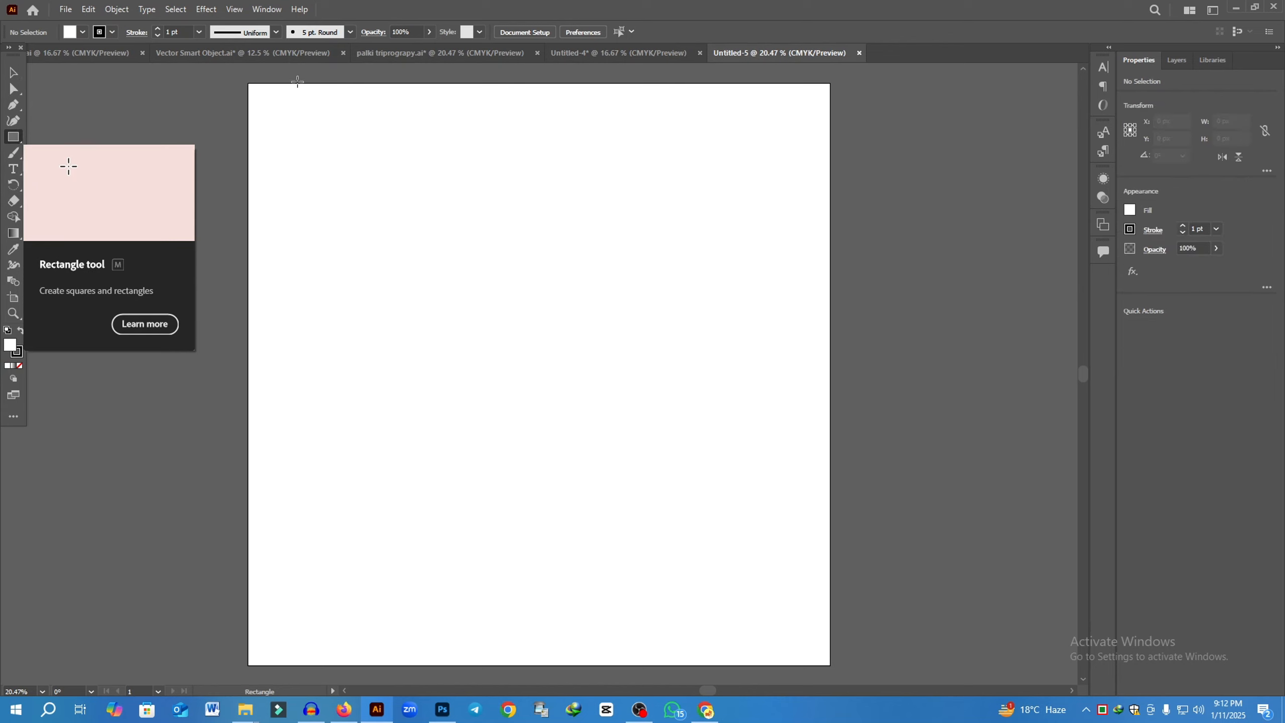
{"action": "left_click_drag", "start_coordinate": [248, 84], "coordinate": [829, 665]}
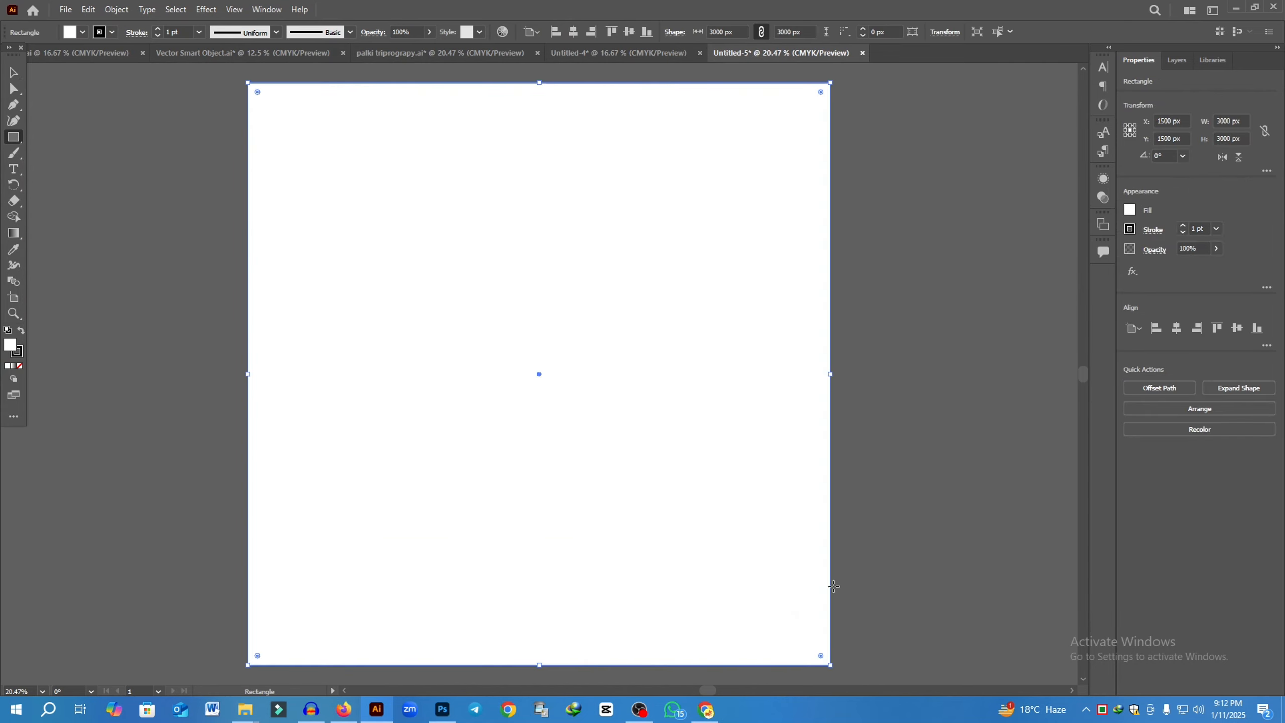
{"action": "left_click", "coordinate": [1131, 209]}
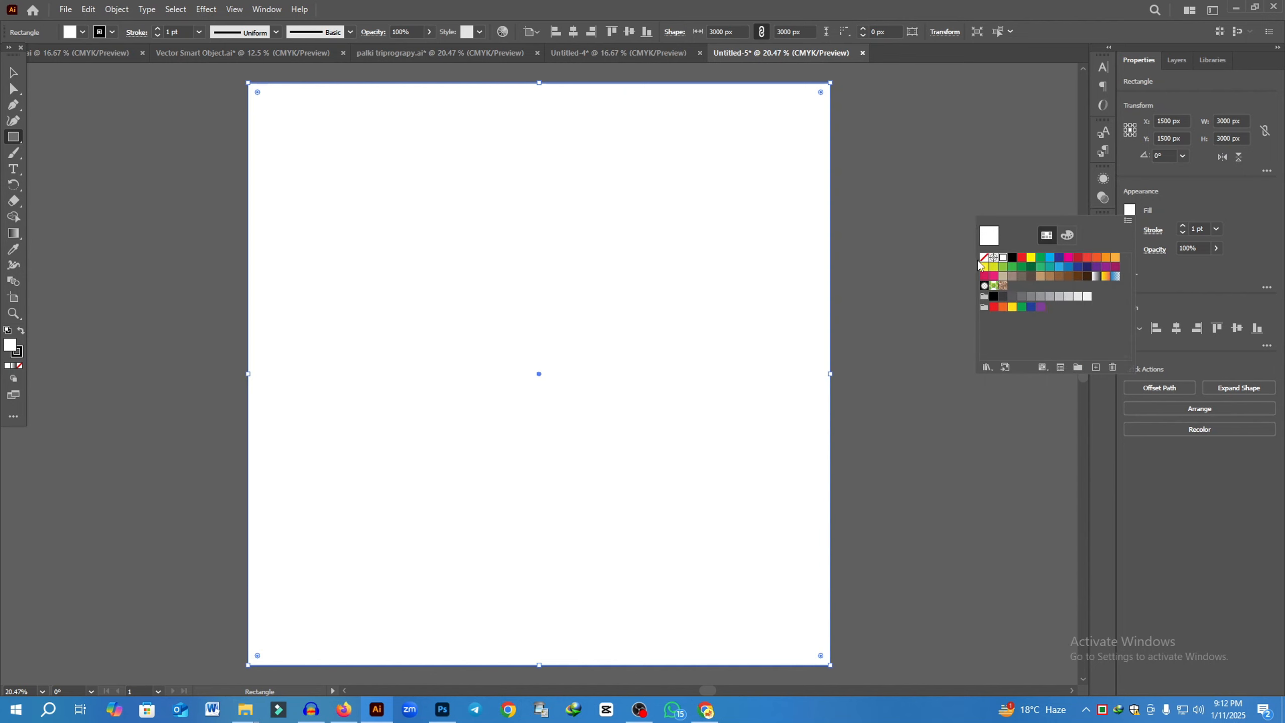
{"action": "left_click", "coordinate": [1013, 258]}
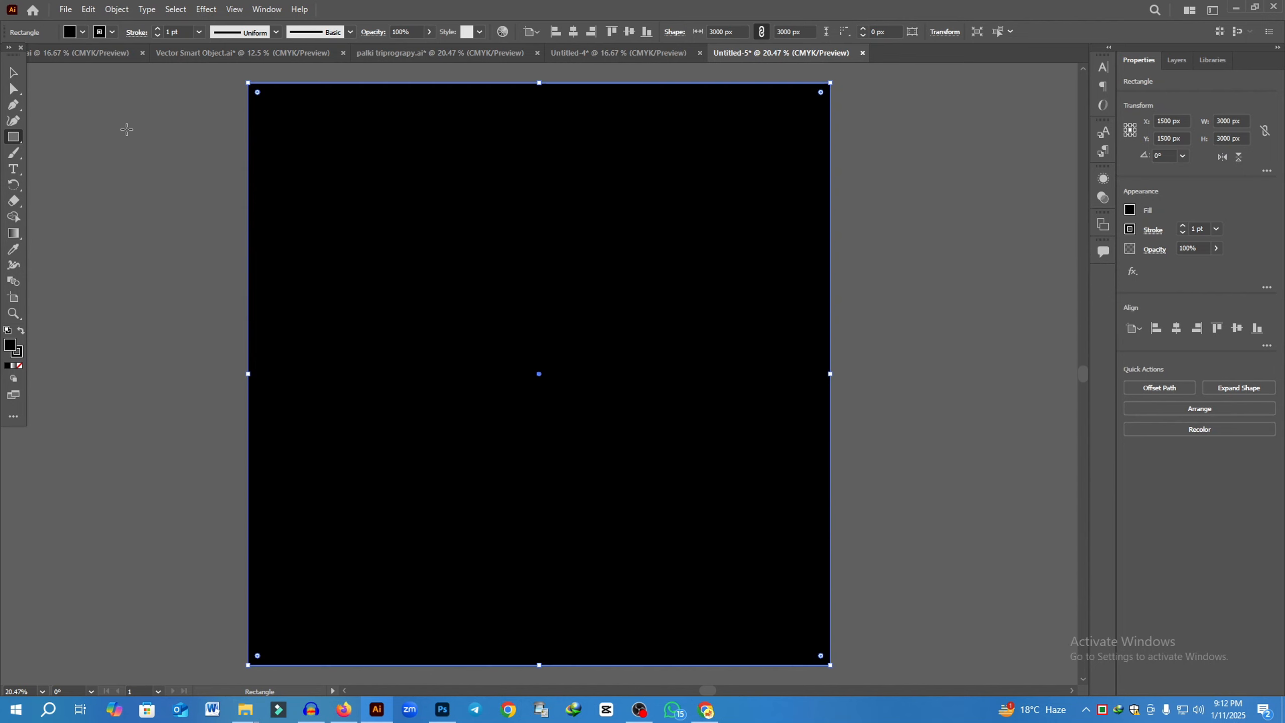
{"action": "left_click", "coordinate": [573, 51]}
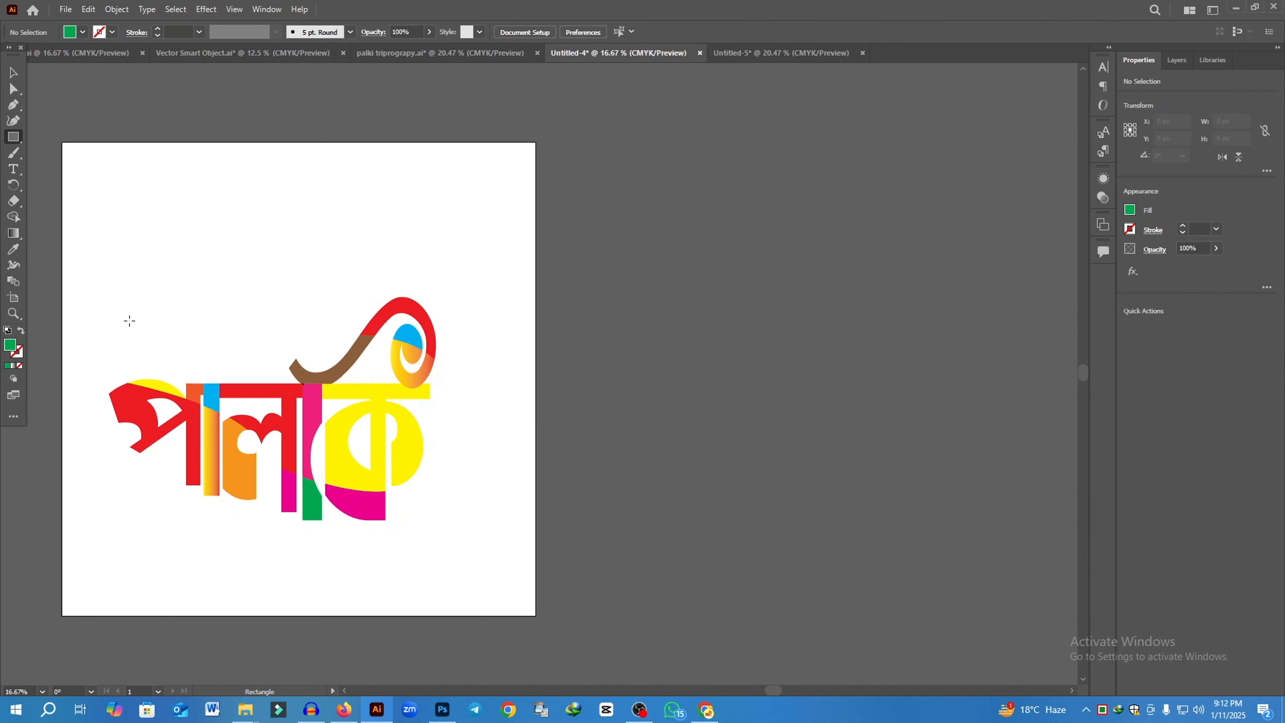
{"action": "left_click_drag", "start_coordinate": [122, 320], "coordinate": [229, 410]}
{"action": "key", "text": "v"}
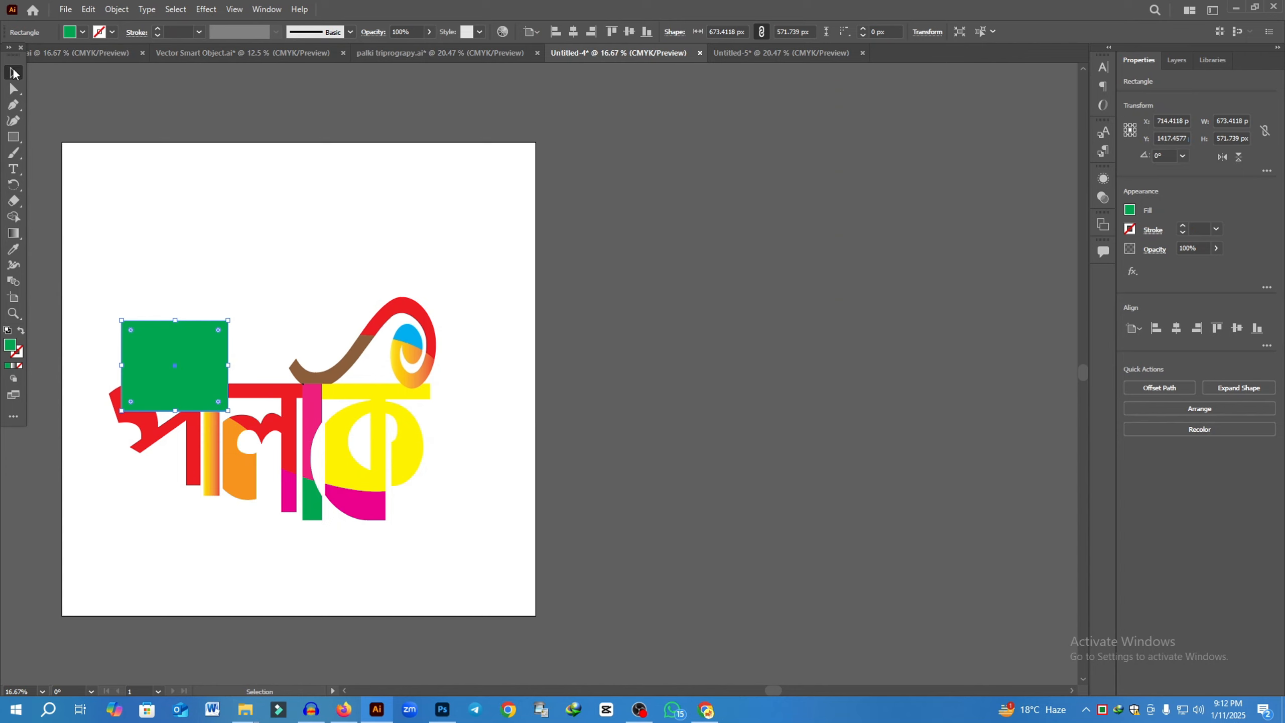
{"action": "key", "text": "Delete"}
Bring the whole coloured word from Untitled-4 into Untitled-5 and place it near the middle of the black background.
{"action": "left_click_drag", "start_coordinate": [137, 315], "coordinate": [510, 556]}
{"action": "left_click_drag", "start_coordinate": [366, 402], "coordinate": [759, 52]}
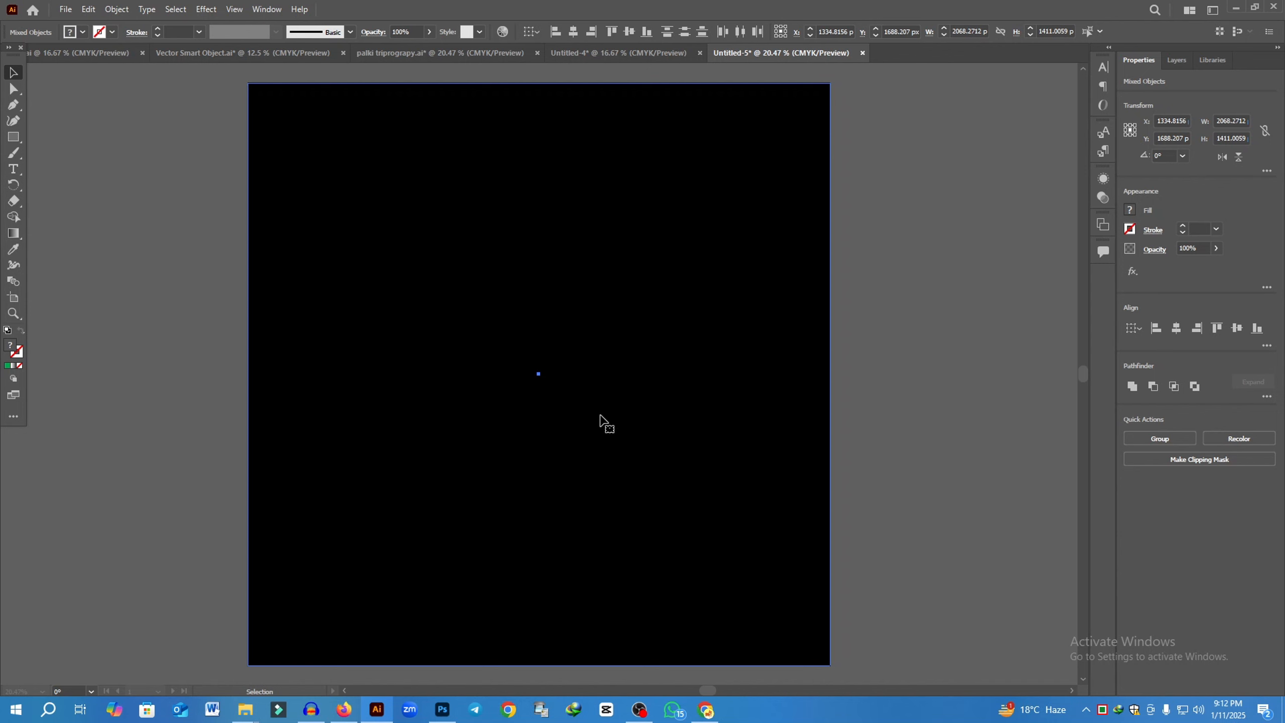
{"action": "left_click_drag", "start_coordinate": [600, 418], "coordinate": [600, 418]}
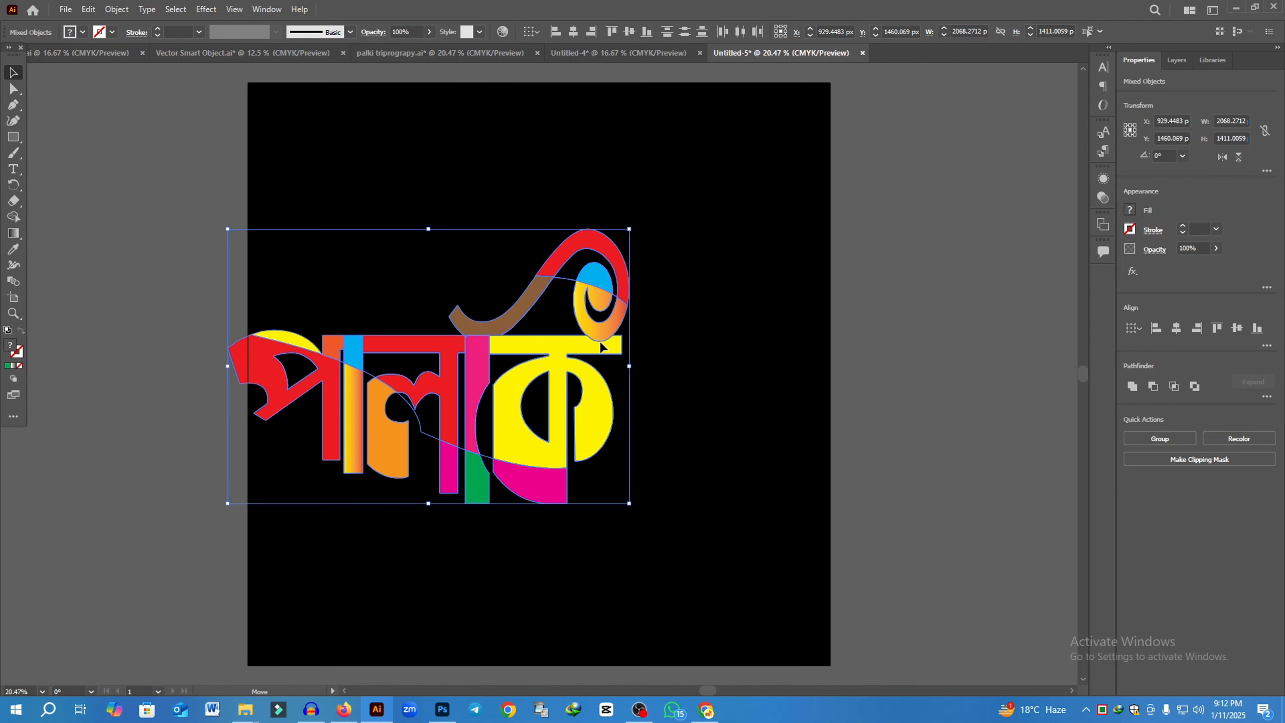
{"action": "left_click_drag", "start_coordinate": [600, 346], "coordinate": [692, 341]}
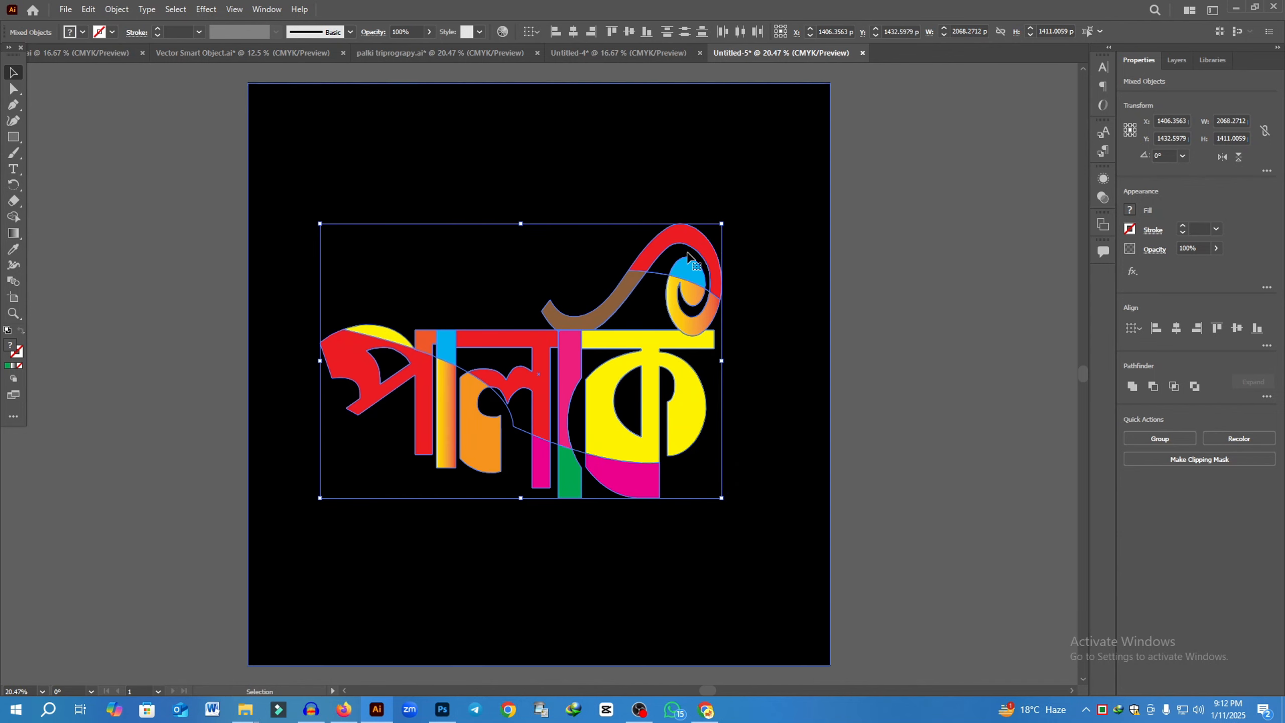
{"action": "left_click", "coordinate": [759, 364]}
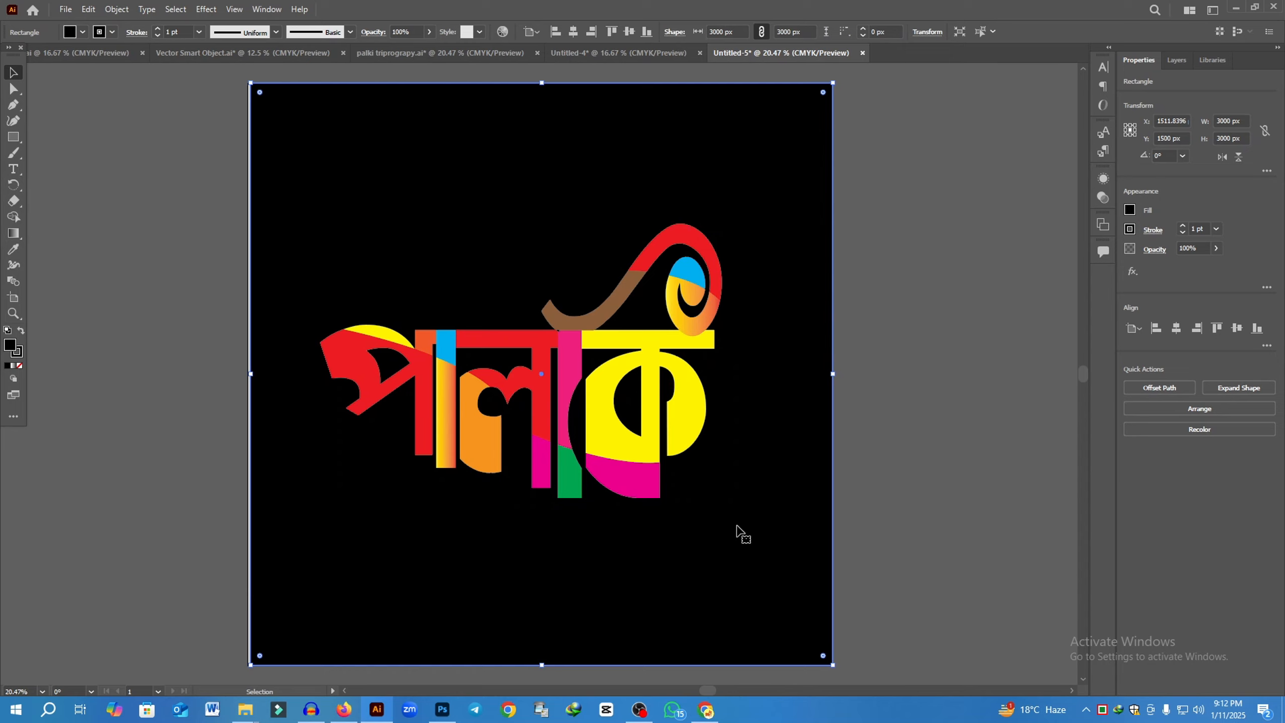